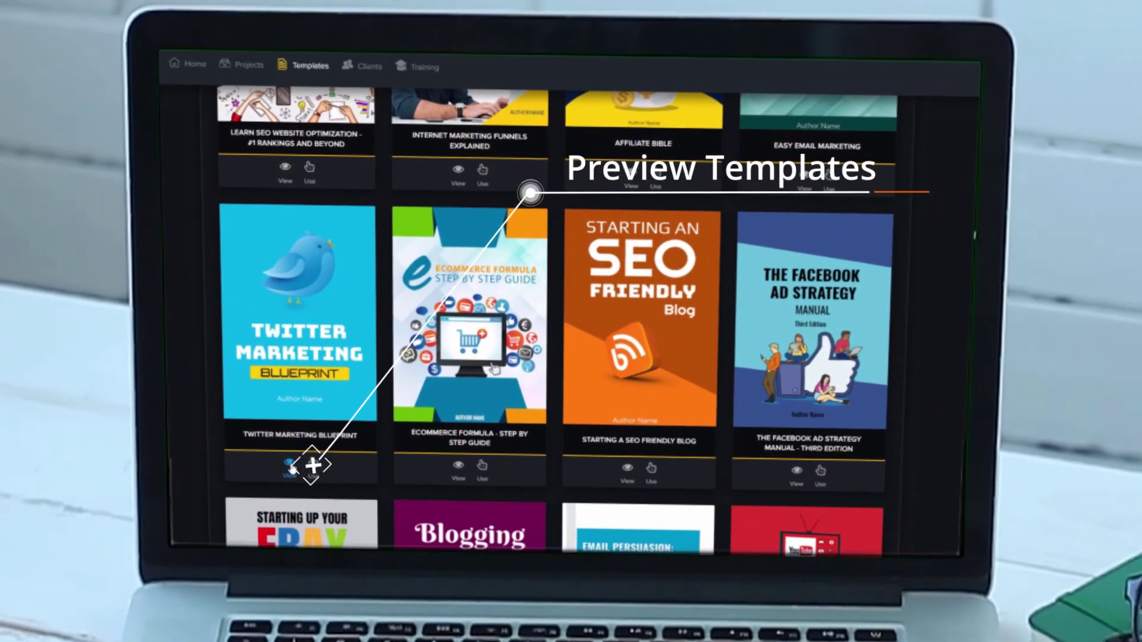
- Preview the Twitter Marketing Blueprint template's pages, then close the preview
{"action": "left_click", "coordinate": [290, 465]}
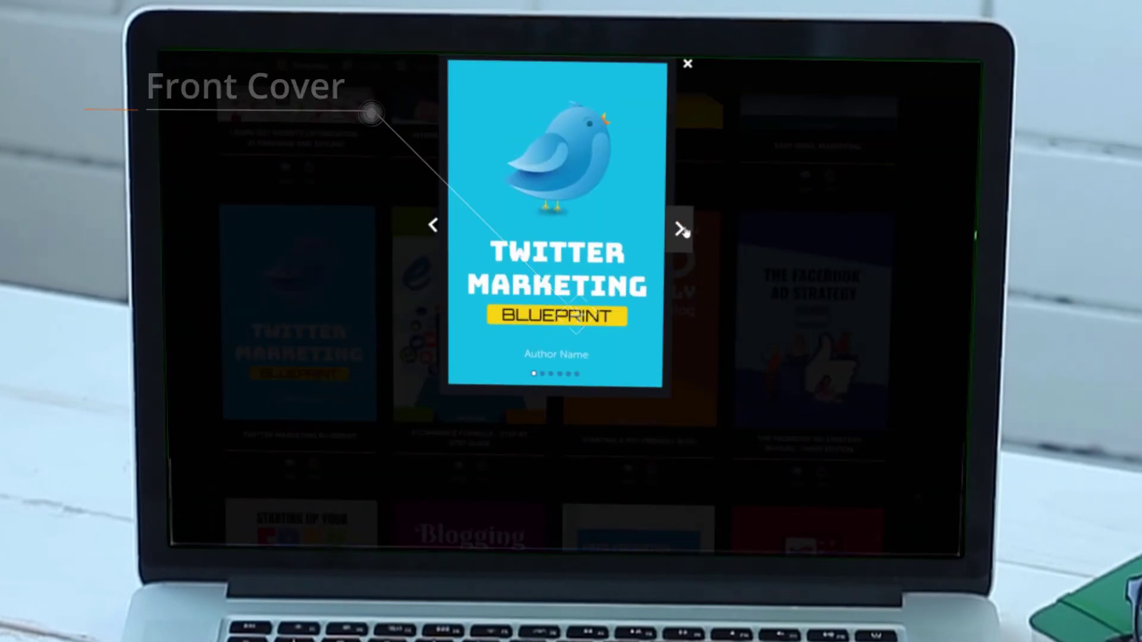
{"action": "left_click", "coordinate": [681, 229]}
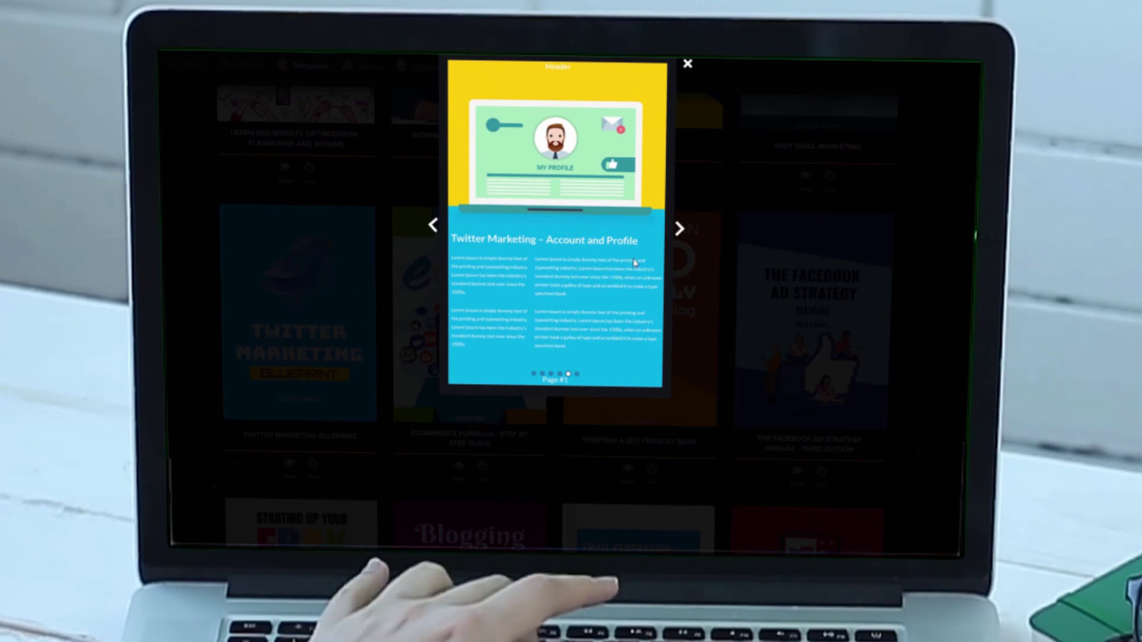
{"action": "left_click", "coordinate": [192, 286]}
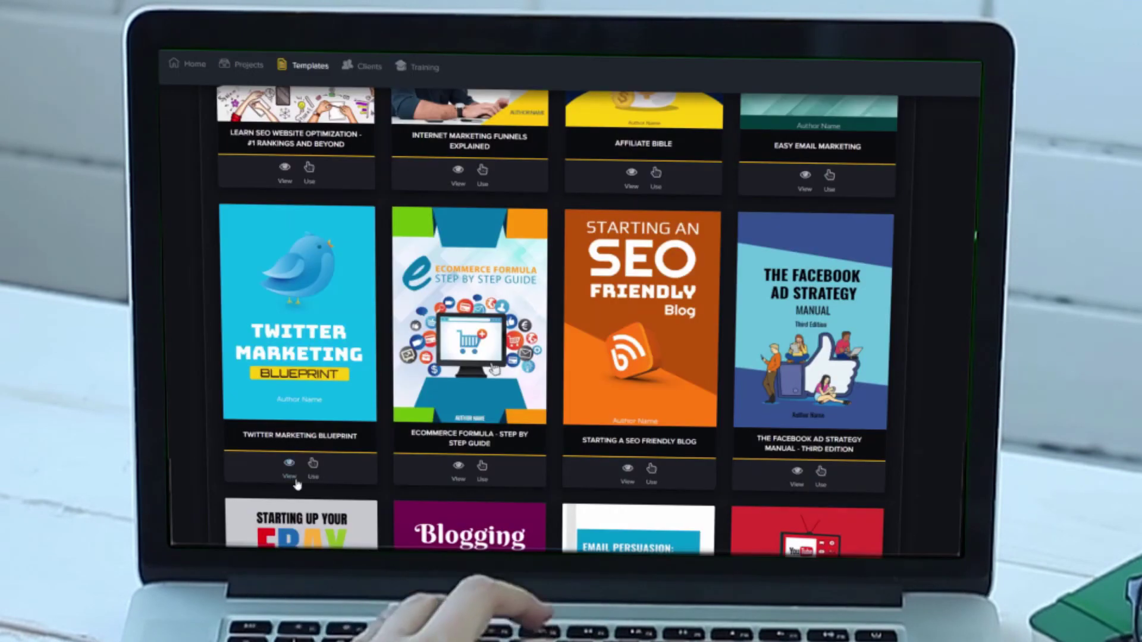
- Create the MY TWITTER EBOOK project from the Twitter template, starting from scratch
{"action": "left_click", "coordinate": [314, 467]}
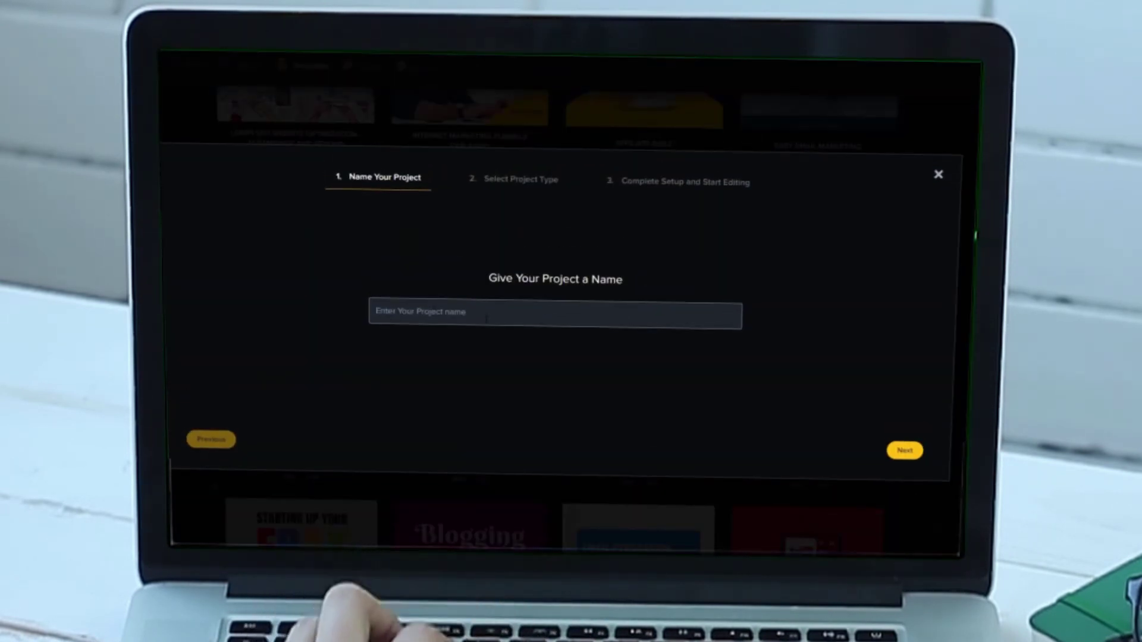
{"action": "type", "text": "MY TWITTER EBOOK"}
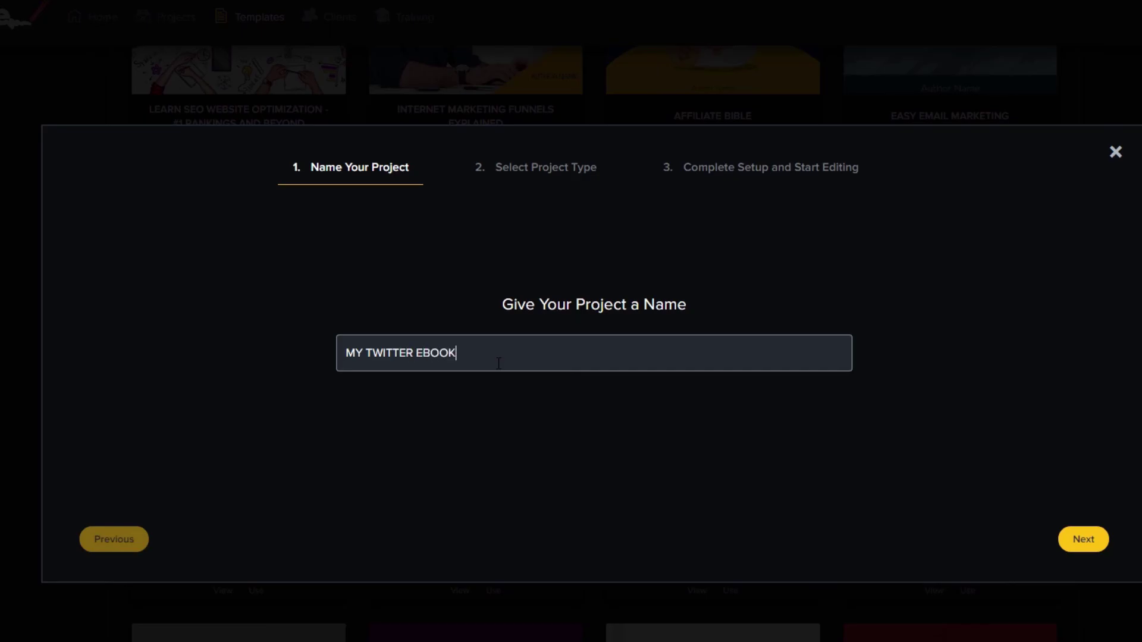
{"action": "left_click", "coordinate": [1092, 545]}
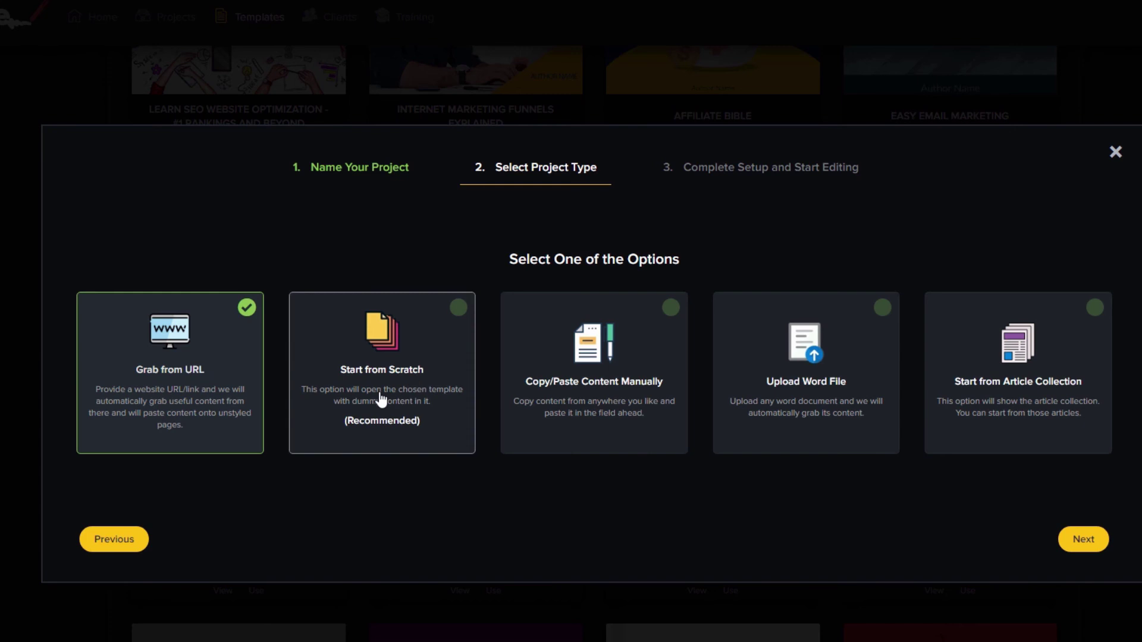
{"action": "left_click", "coordinate": [1070, 540]}
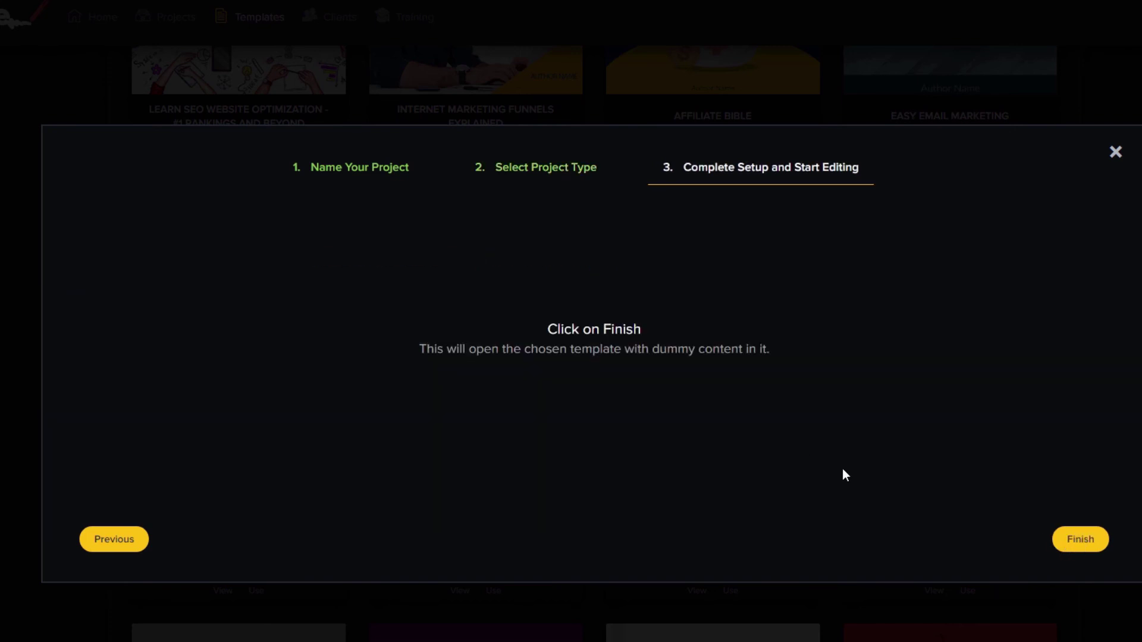
{"action": "left_click", "coordinate": [1071, 540]}
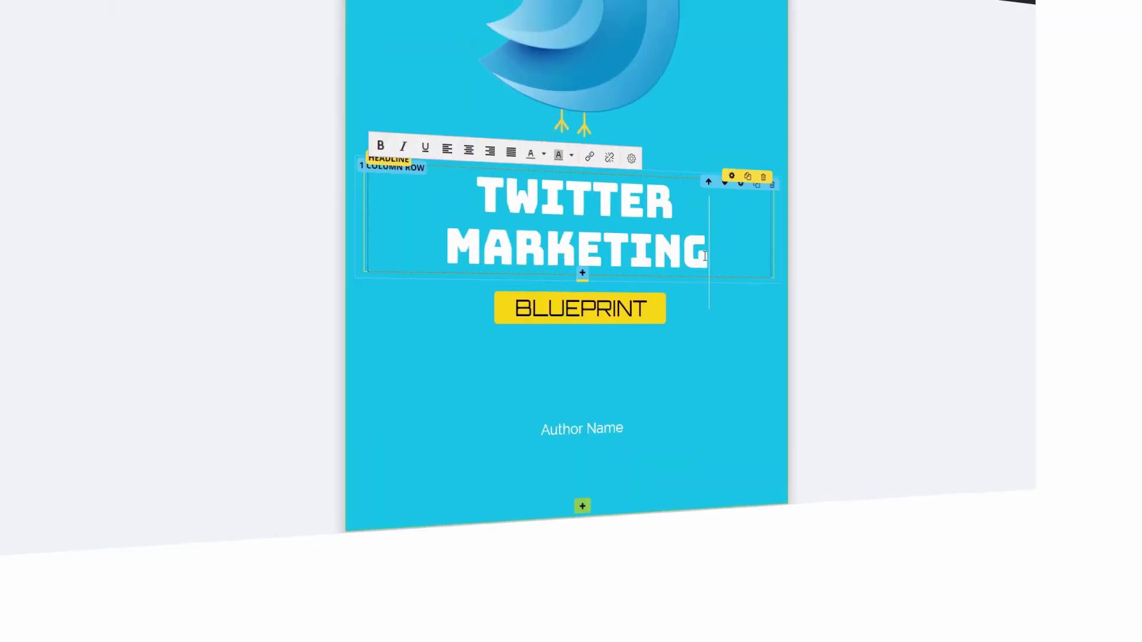
- Change the cover headline to THE ULTIMATE TWITTER GUIDE, replacing BLUEPRINT with GUIDE
{"action": "key", "text": "BackSpace"}
{"action": "key", "text": "BackSpace"}
{"action": "key", "text": "BackSpace"}
{"action": "key", "text": "BackSpace"}
{"action": "key", "text": "BackSpace"}
{"action": "key", "text": "BackSpace"}
{"action": "key", "text": "BackSpace"}
{"action": "key", "text": "BackSpace"}
{"action": "key", "text": "BackSpace"}
{"action": "key", "text": "BackSpace"}
{"action": "key", "text": "BackSpace"}
{"action": "key", "text": "BackSpace"}
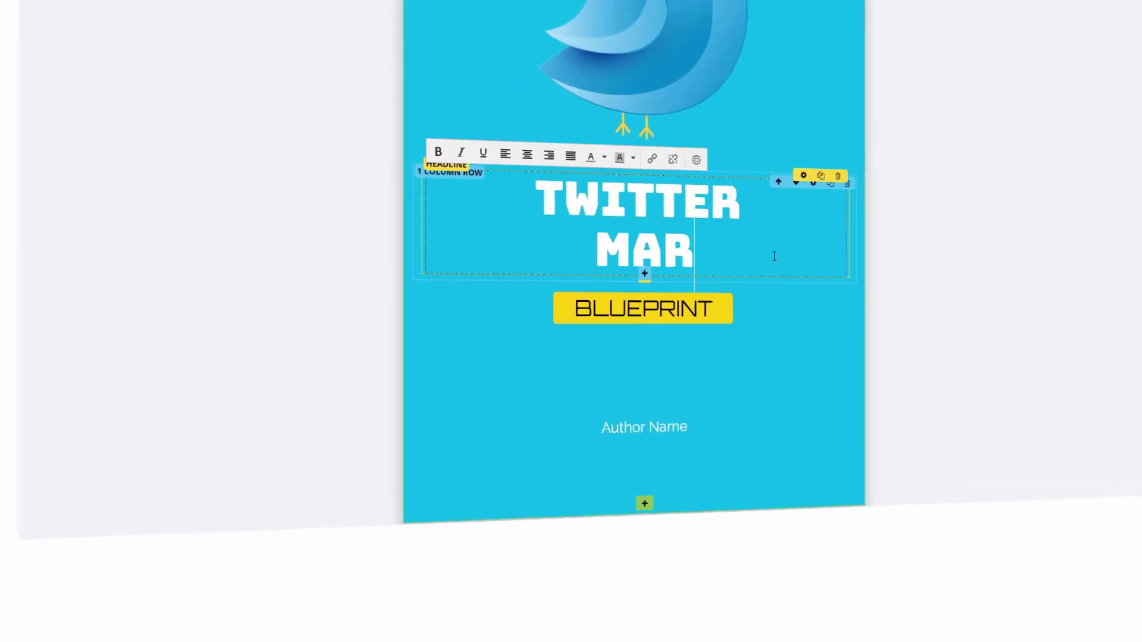
{"action": "key", "text": "BackSpace"}
{"action": "key", "text": "BackSpace"}
{"action": "key", "text": "BackSpace"}
{"action": "key", "text": "BackSpace"}
{"action": "key", "text": "BackSpace"}
{"action": "type", "text": "THE ULTIMATE TWITTER"}
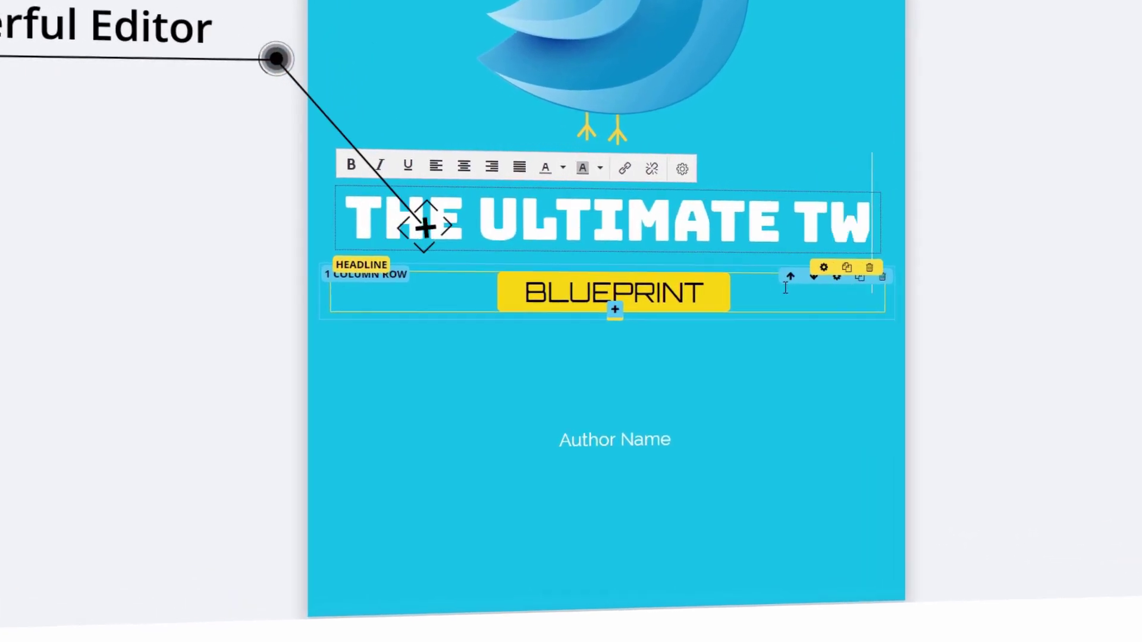
{"action": "left_click", "coordinate": [714, 370]}
{"action": "key", "text": "BackSpace"}
{"action": "key", "text": "BackSpace"}
{"action": "key", "text": "BackSpace"}
{"action": "key", "text": "BackSpace"}
{"action": "key", "text": "BackSpace"}
{"action": "key", "text": "BackSpace"}
{"action": "key", "text": "BackSpace"}
{"action": "key", "text": "BackSpace"}
{"action": "key", "text": "BackSpace"}
{"action": "type", "text": "GUIDE"}
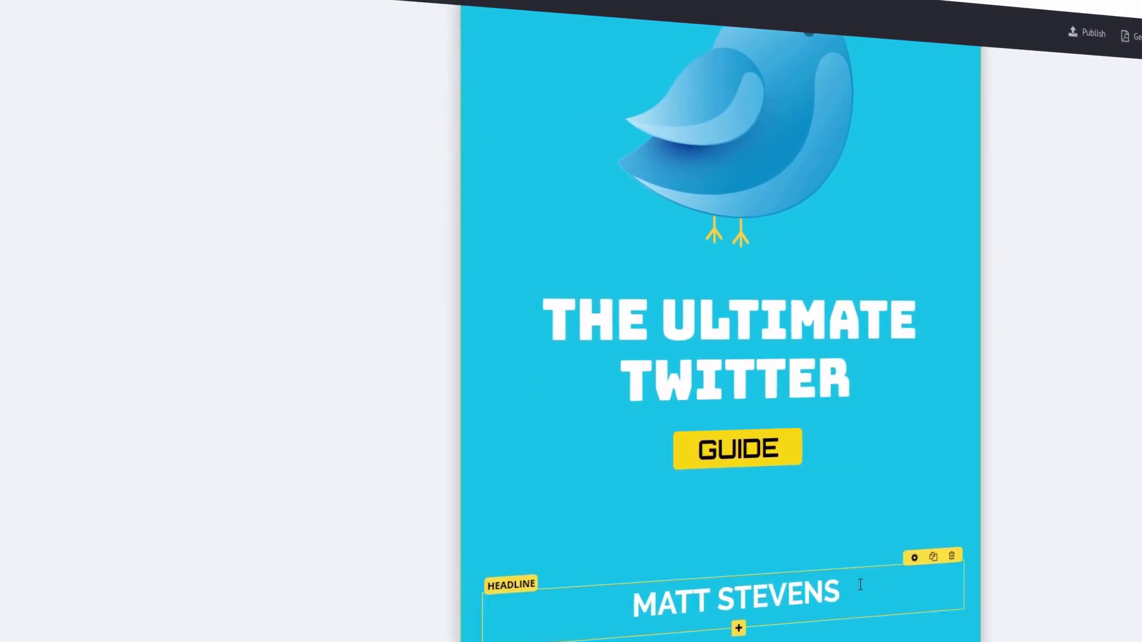
- Select the whole author name and set its text colour to yellow
{"action": "left_click", "coordinate": [854, 583]}
{"action": "key", "text": "ctrl+a"}
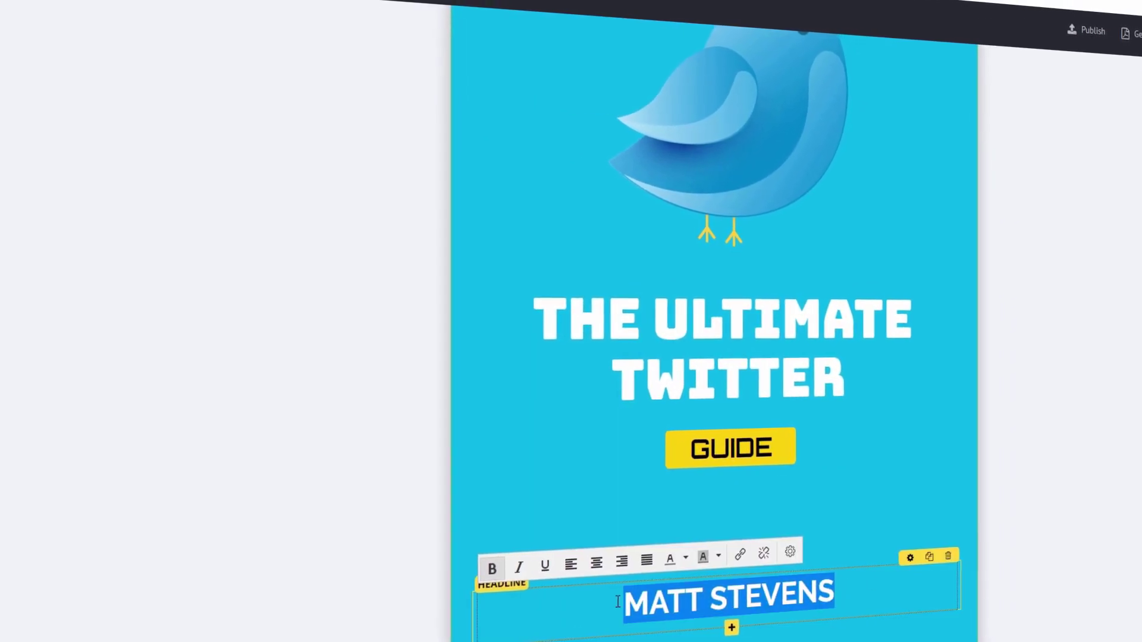
{"action": "left_click", "coordinate": [667, 559]}
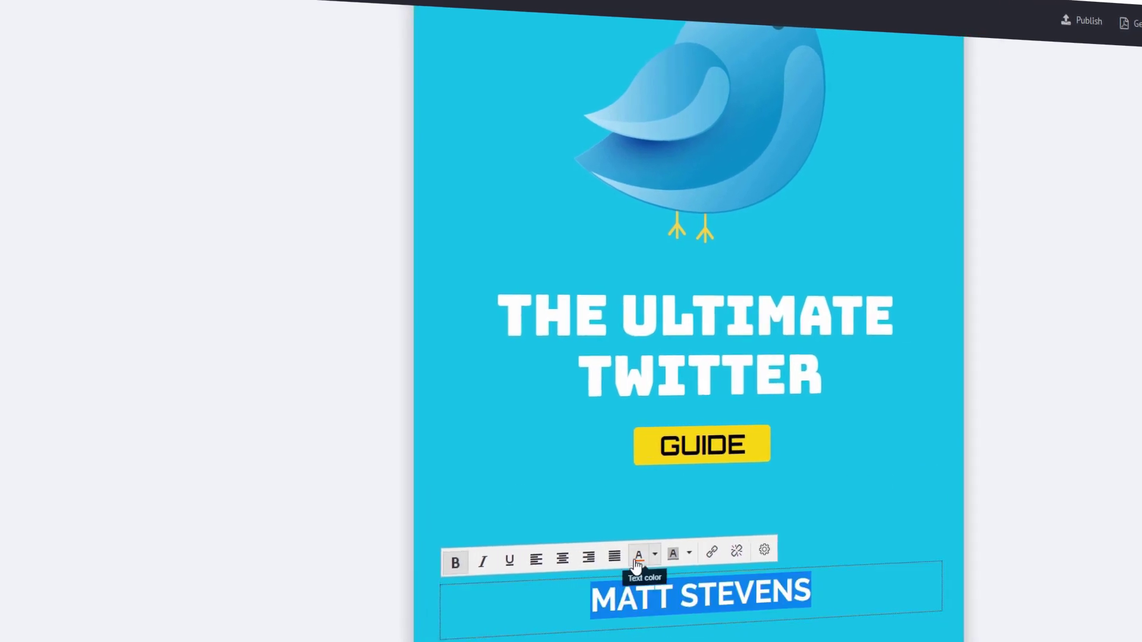
{"action": "left_click", "coordinate": [643, 566]}
{"action": "left_click", "coordinate": [613, 595]}
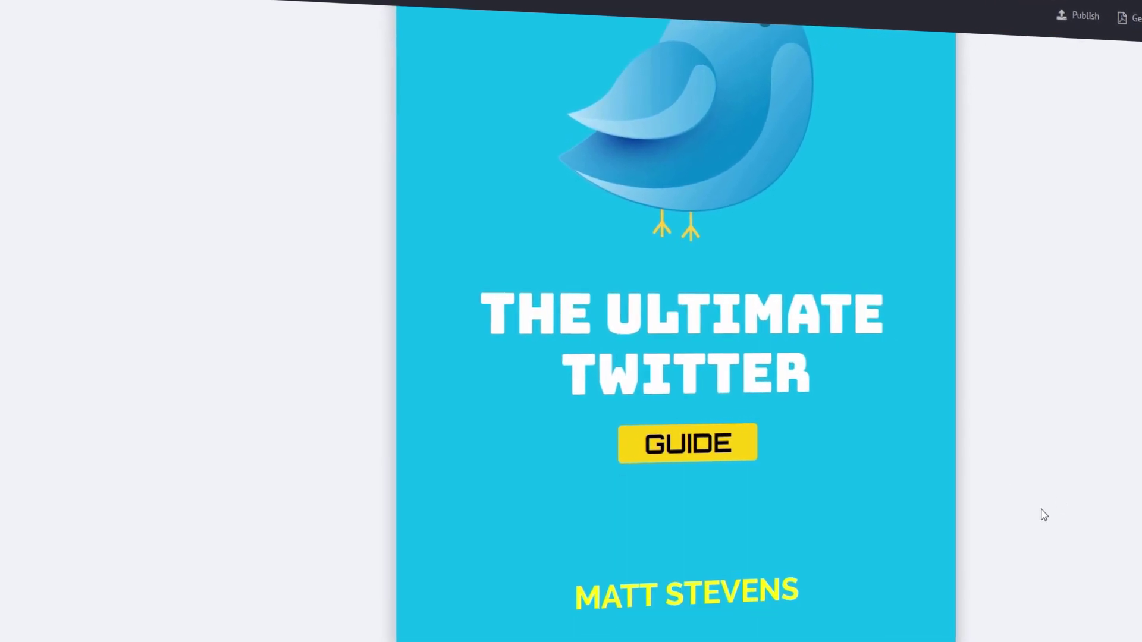
- Fill contents items 01–05, including SIGNING UP FOR AN ACCOUNT and HASHTAGS EXPLAINED
{"action": "scroll", "coordinate": [1041, 512], "scroll_direction": "down", "scroll_amount": 5}
{"action": "scroll", "coordinate": [1002, 445], "scroll_direction": "down", "scroll_amount": 4}
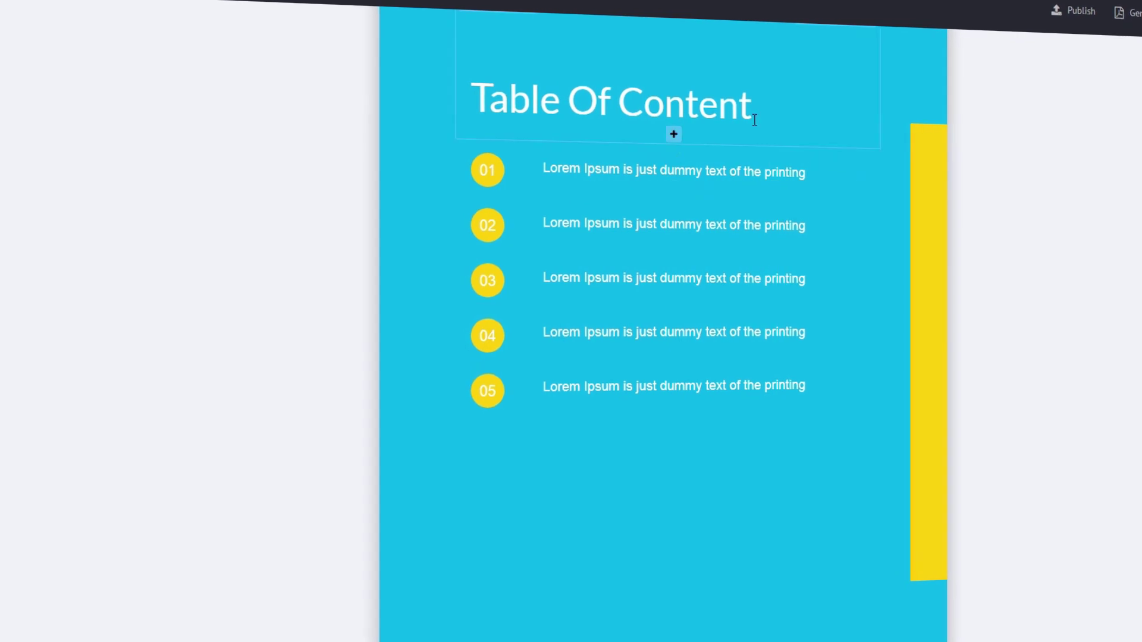
{"action": "left_click", "coordinate": [737, 172]}
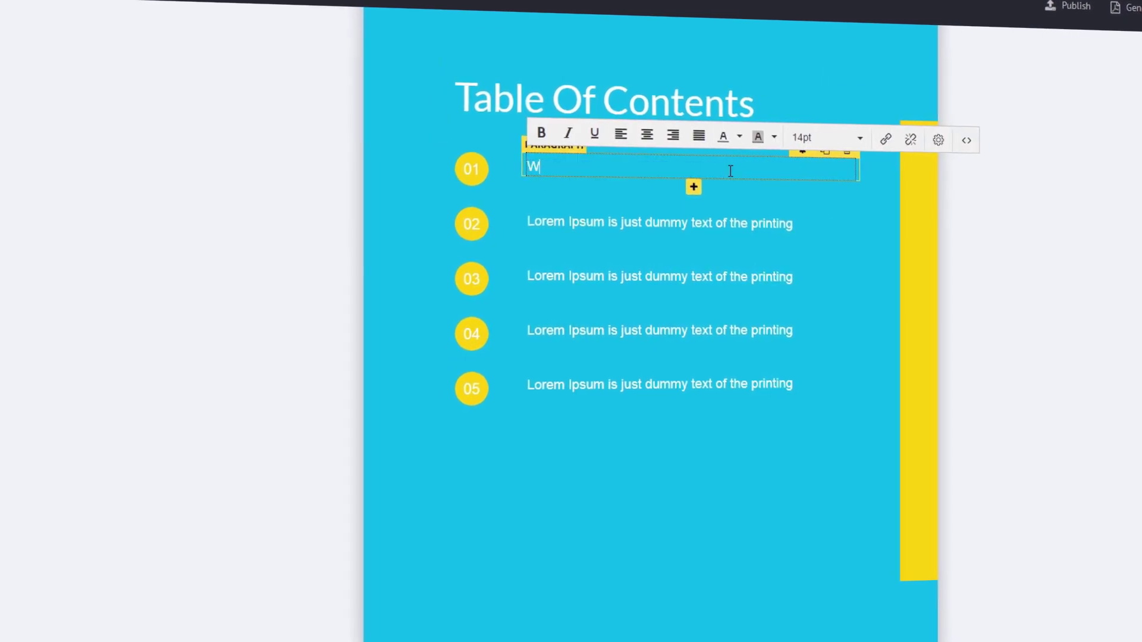
{"action": "left_click", "coordinate": [680, 222]}
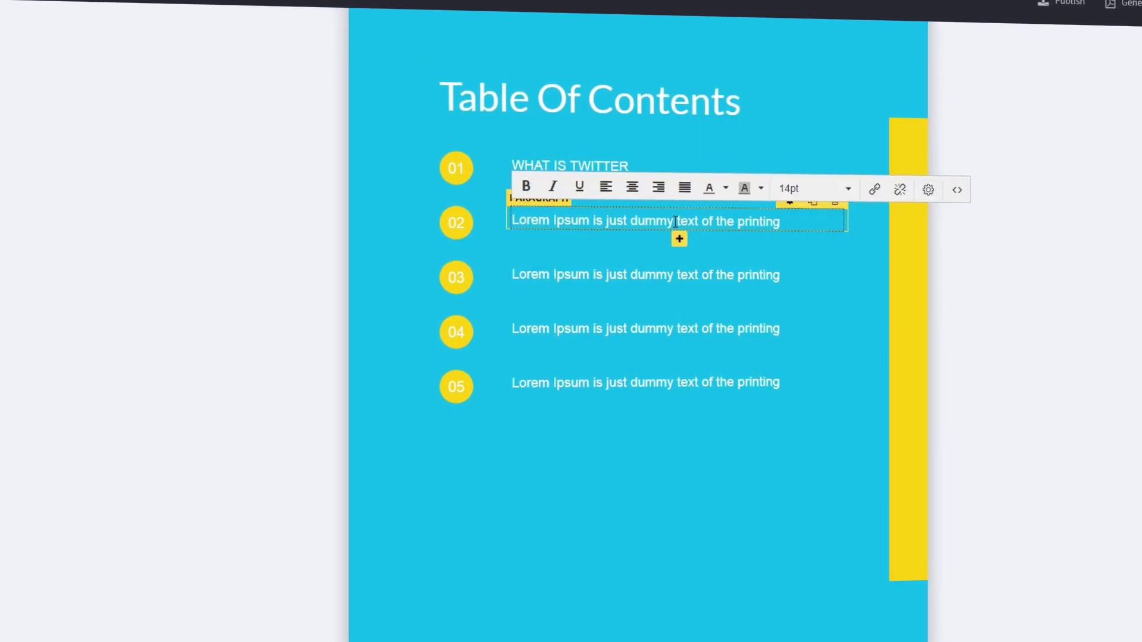
{"action": "type", "text": "SIGNING UP FOR AN ACCOUNT"}
{"action": "left_click", "coordinate": [766, 275]}
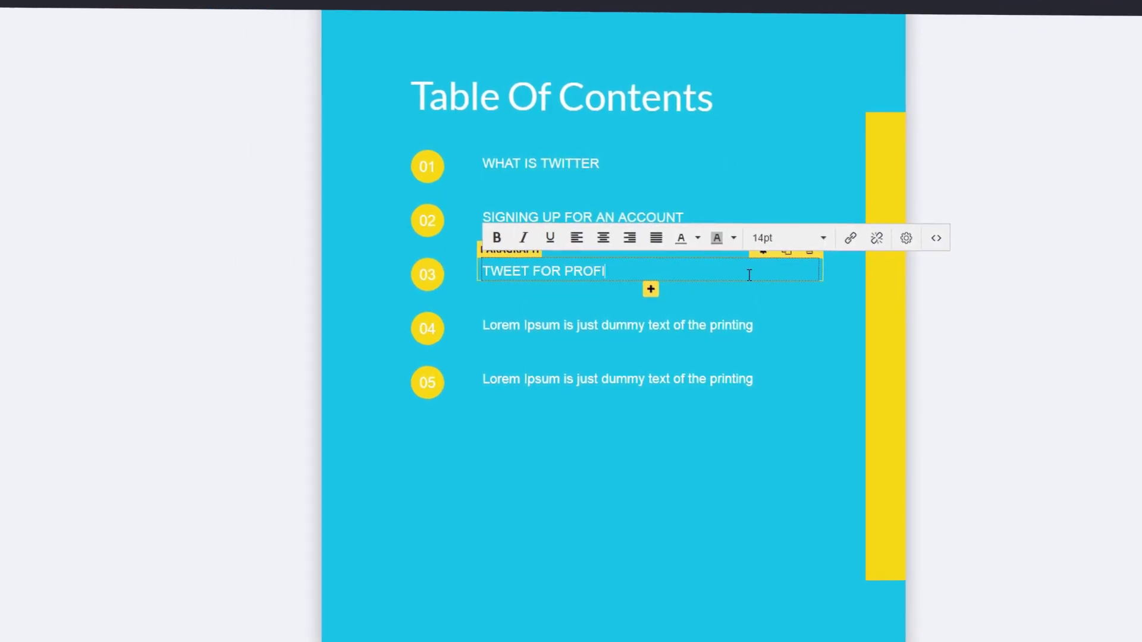
{"action": "left_click", "coordinate": [720, 325]}
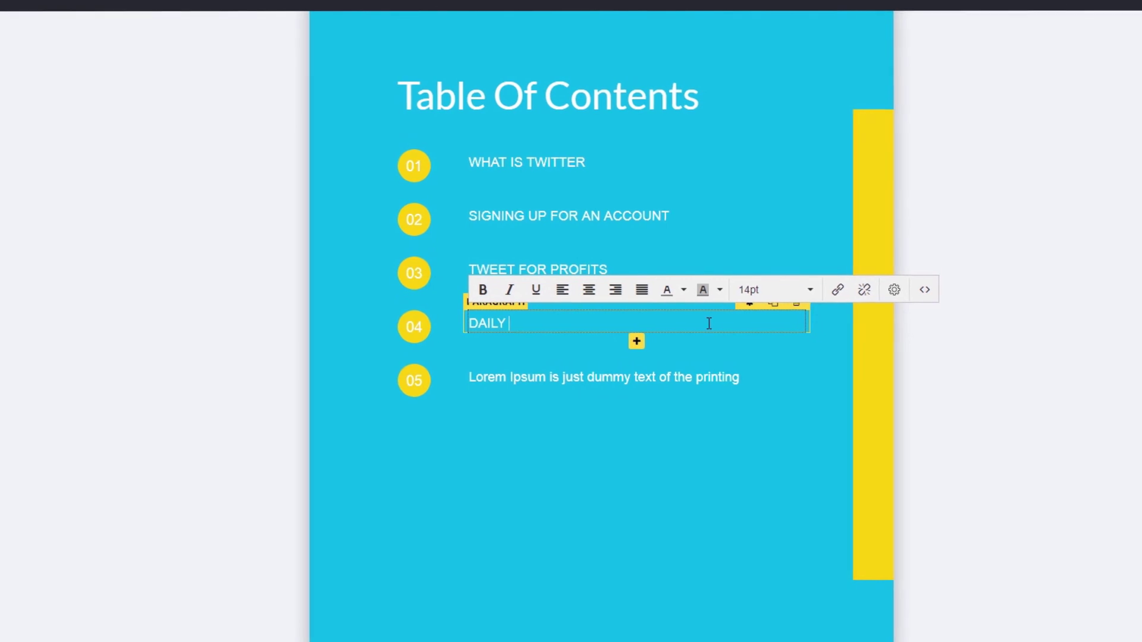
{"action": "left_click", "coordinate": [660, 377]}
{"action": "key", "text": "ctrl+a"}
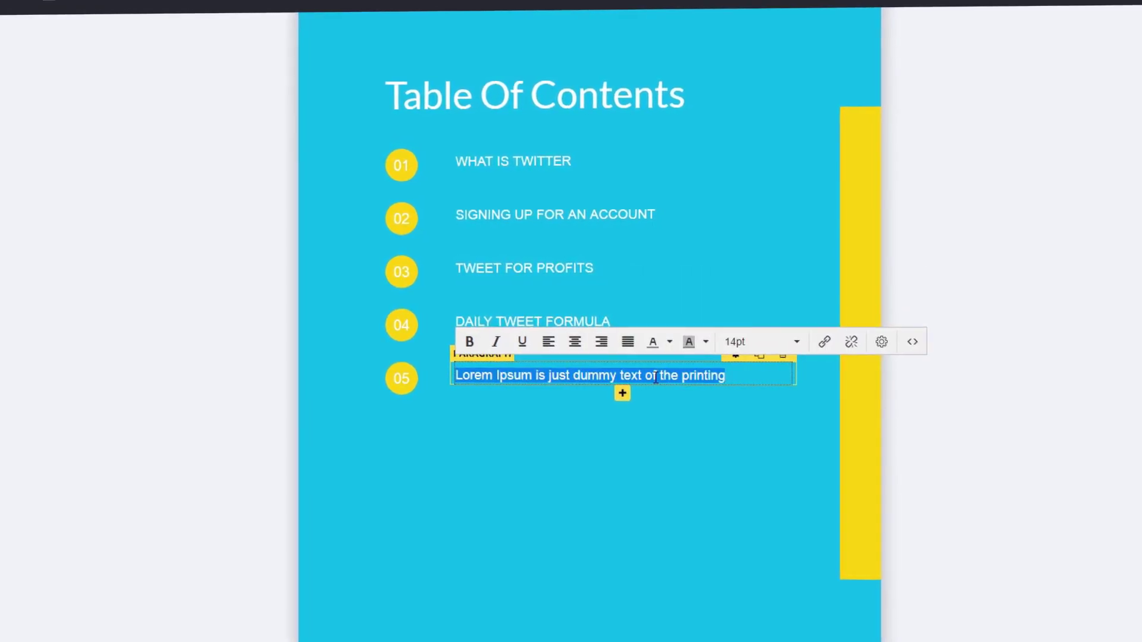
{"action": "type", "text": "HAST"}
{"action": "type", "text": "TAGS EXPLAINED"}
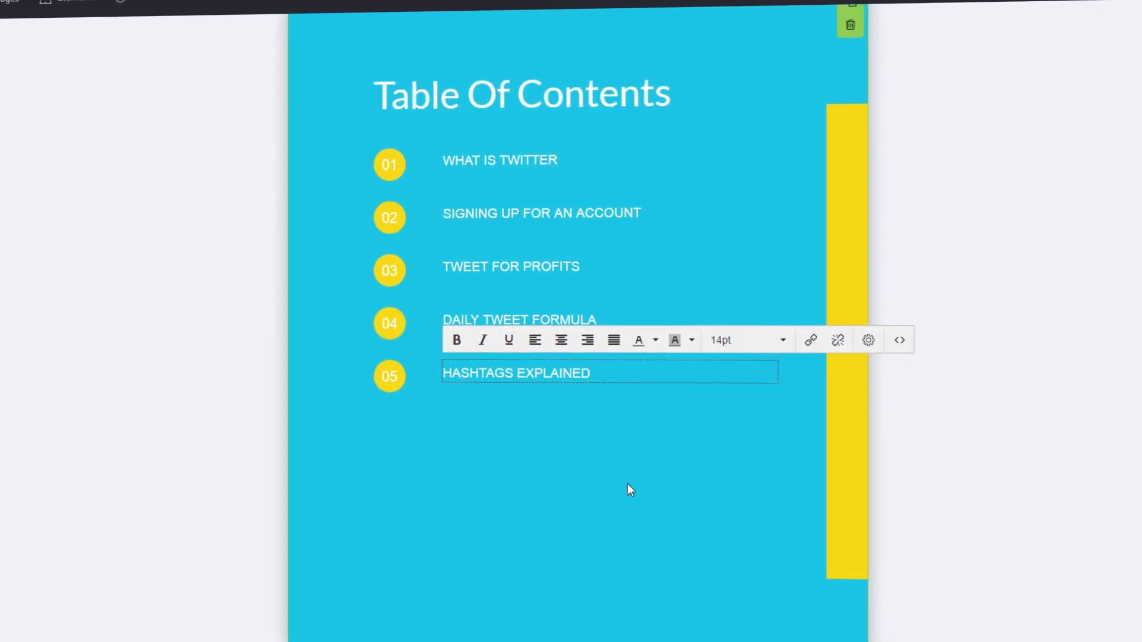
{"action": "left_click", "coordinate": [627, 484]}
- Duplicate row 05 as item 06 titled MAKING MONEY WITH TWITTER
{"action": "left_click", "coordinate": [756, 364]}
{"action": "left_click", "coordinate": [390, 430]}
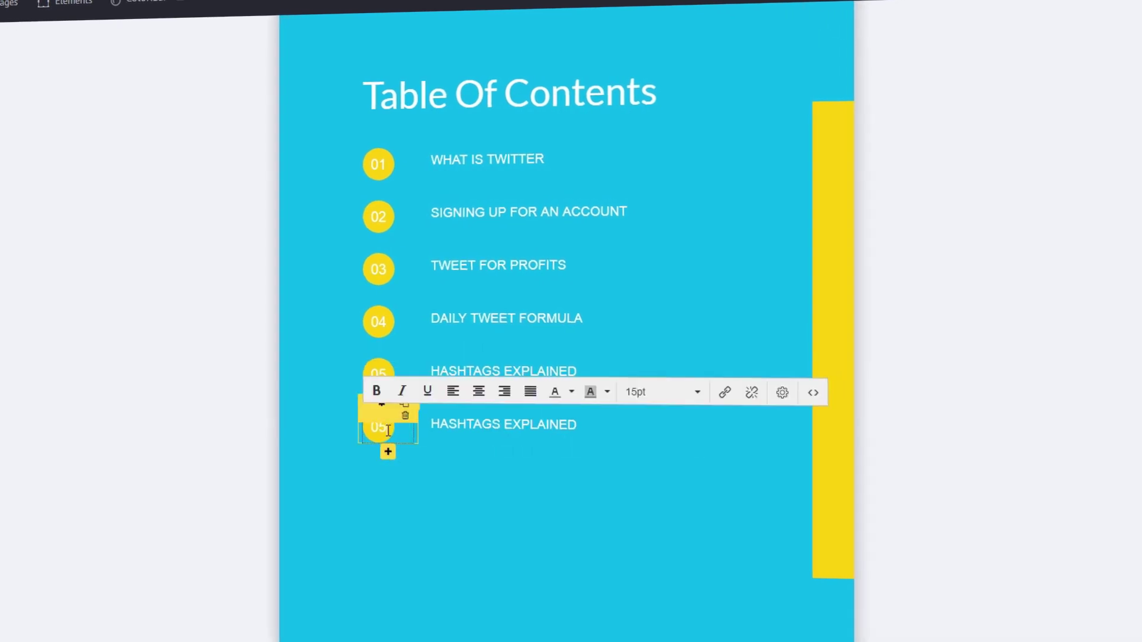
{"action": "type", "text": "6"}
{"action": "left_click", "coordinate": [606, 424]}
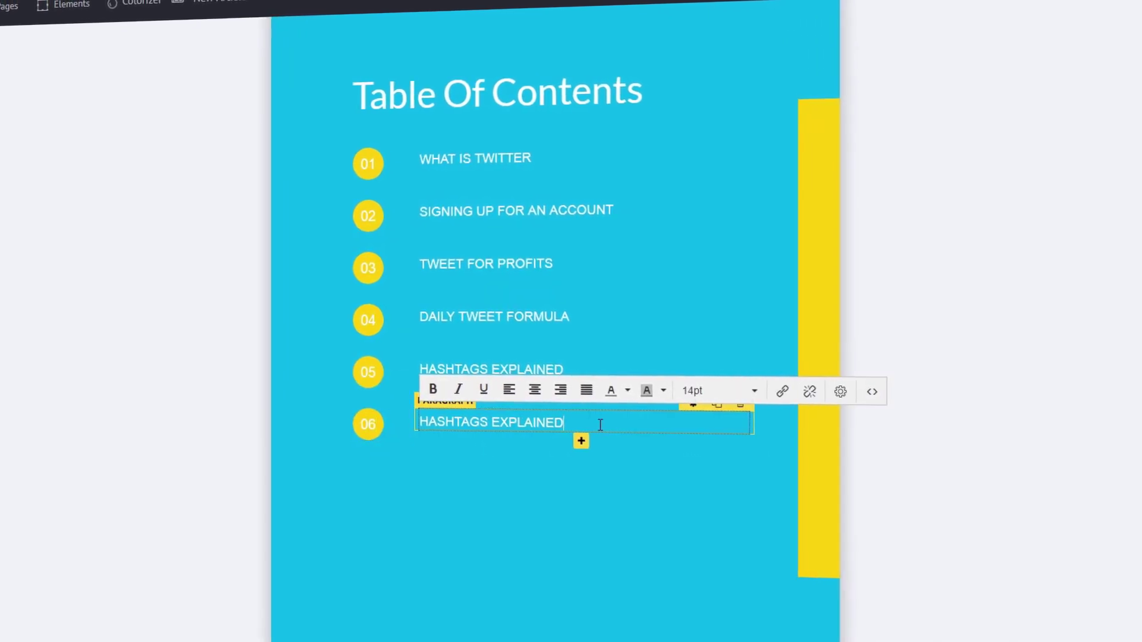
{"action": "key", "text": "ctrl+a"}
{"action": "type", "text": "MAKING MONEY WITH TWIT"}
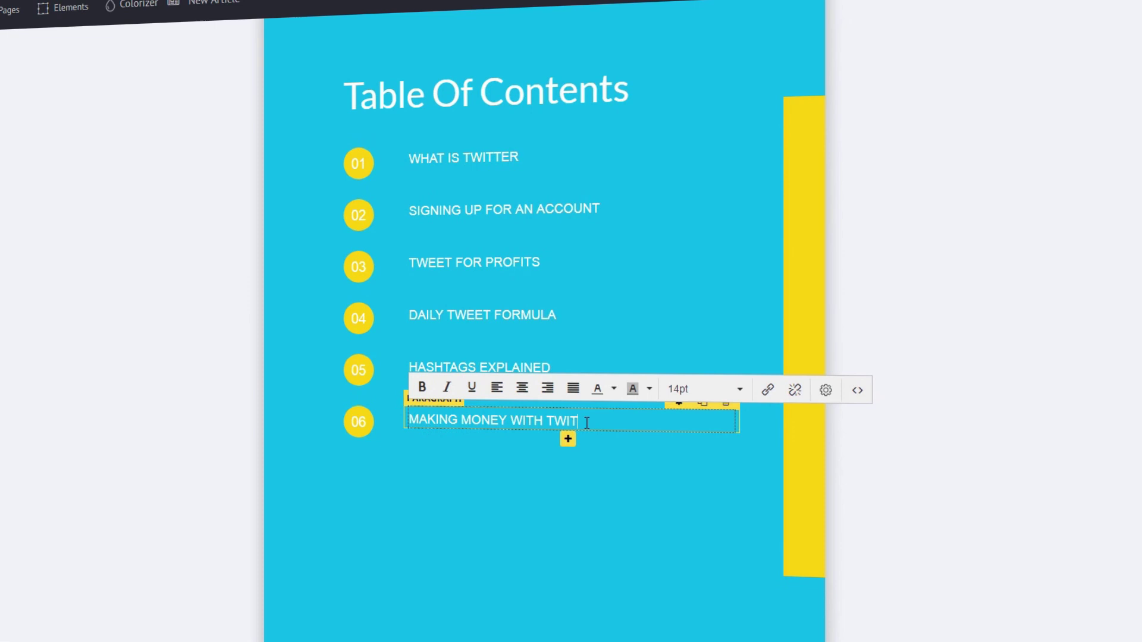
{"action": "type", "text": "TER"}
{"action": "scroll", "coordinate": [484, 448], "scroll_direction": "down", "scroll_amount": 10}
- Set The Ultimate Twitter Guide as the header text on every page
{"action": "left_click", "coordinate": [570, 280]}
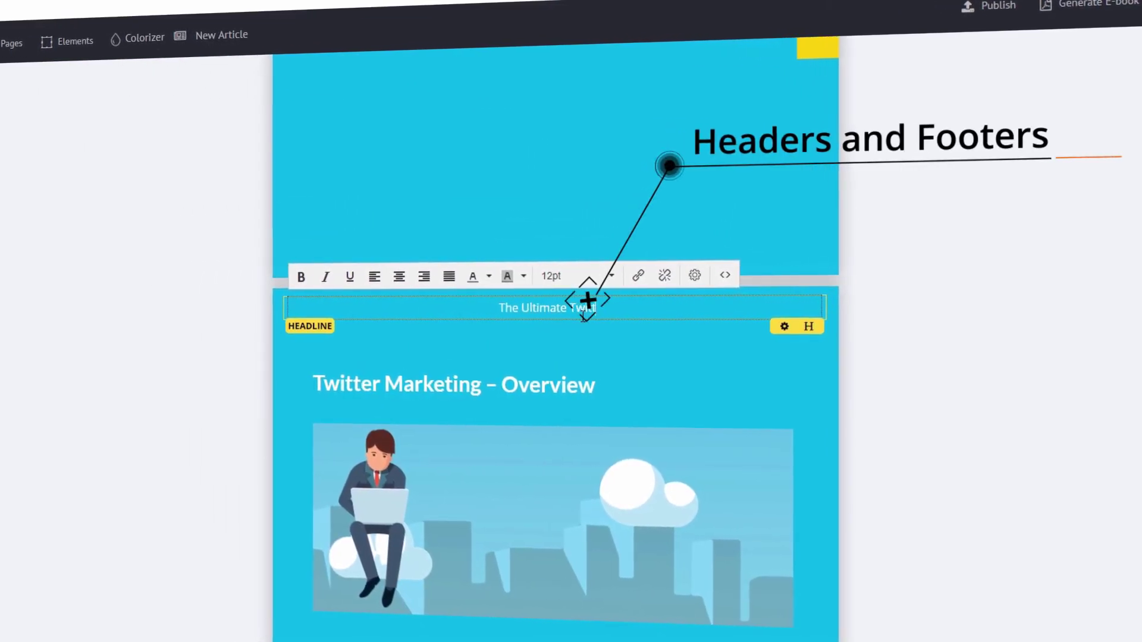
{"action": "left_click", "coordinate": [816, 324]}
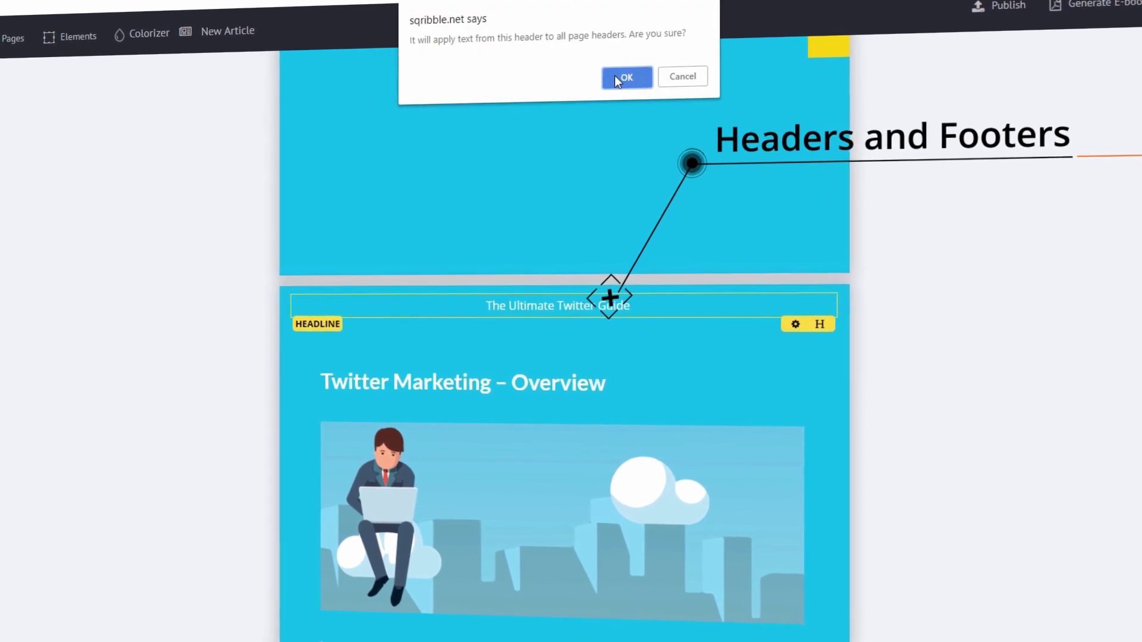
{"action": "left_click", "coordinate": [615, 76]}
- Delete 'Twitter Marketing' from the Overview page headline
{"action": "scroll", "coordinate": [586, 345], "scroll_direction": "down", "scroll_amount": 10}
{"action": "scroll", "coordinate": [503, 339], "scroll_direction": "up", "scroll_amount": 5}
{"action": "scroll", "coordinate": [607, 352], "scroll_direction": "down", "scroll_amount": 10}
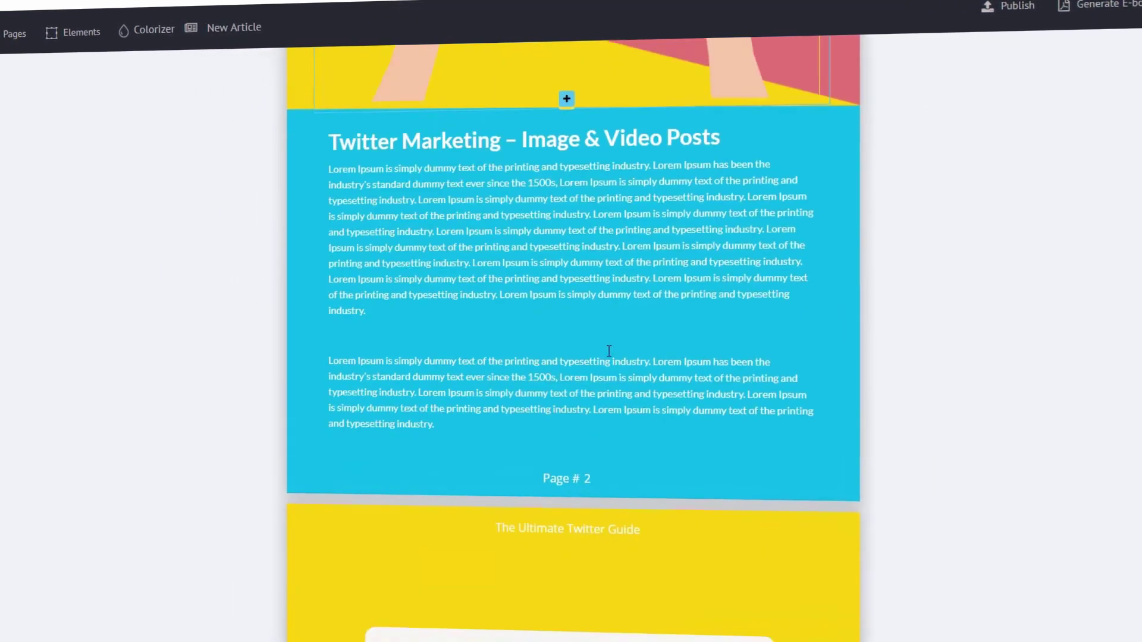
{"action": "scroll", "coordinate": [644, 530], "scroll_direction": "up", "scroll_amount": 10}
{"action": "scroll", "coordinate": [656, 529], "scroll_direction": "up", "scroll_amount": 5}
{"action": "scroll", "coordinate": [553, 301], "scroll_direction": "down", "scroll_amount": 10}
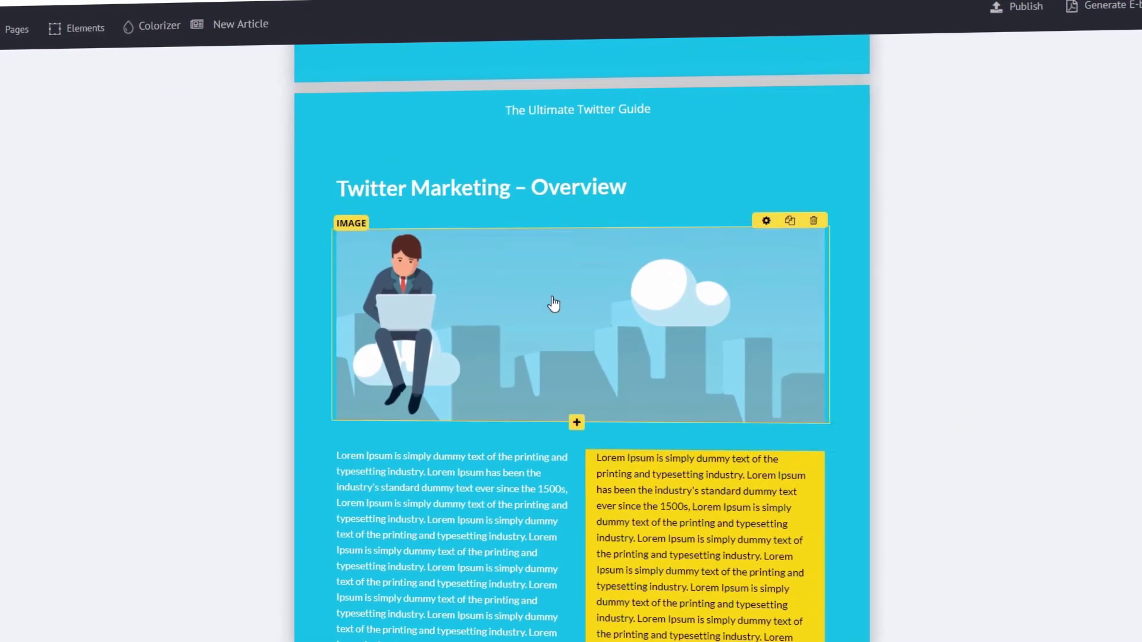
{"action": "left_click", "coordinate": [517, 191]}
{"action": "key", "text": "BackSpace"}
{"action": "key", "text": "BackSpace"}
{"action": "key", "text": "BackSpace"}
{"action": "key", "text": "BackSpace"}
{"action": "key", "text": "BackSpace"}
{"action": "key", "text": "BackSpace"}
{"action": "key", "text": "BackSpace"}
{"action": "key", "text": "BackSpace"}
{"action": "key", "text": "BackSpace"}
{"action": "key", "text": "BackSpace"}
{"action": "key", "text": "BackSpace"}
{"action": "key", "text": "BackSpace"}
{"action": "key", "text": "BackSpace"}
{"action": "key", "text": "BackSpace"}
{"action": "key", "text": "BackSpace"}
{"action": "key", "text": "BackSpace"}
{"action": "key", "text": "BackSpace"}
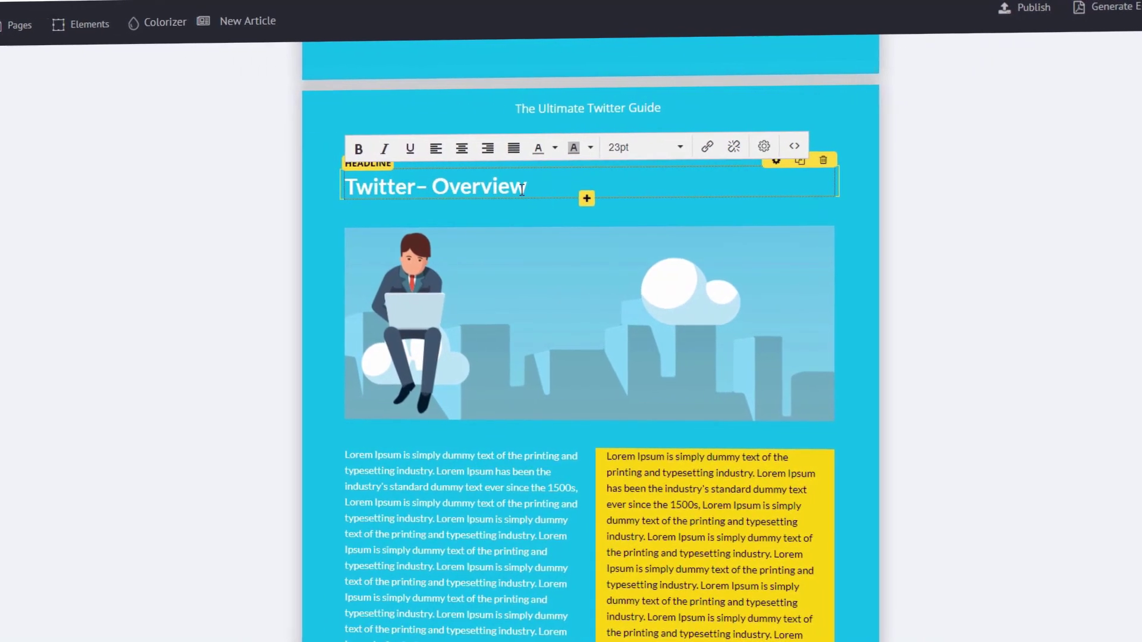
- Complete the headline with 'What Is Twitter' and paste Twitter text over the first body paragraph
{"action": "type", "text": "What Is Twitter"}
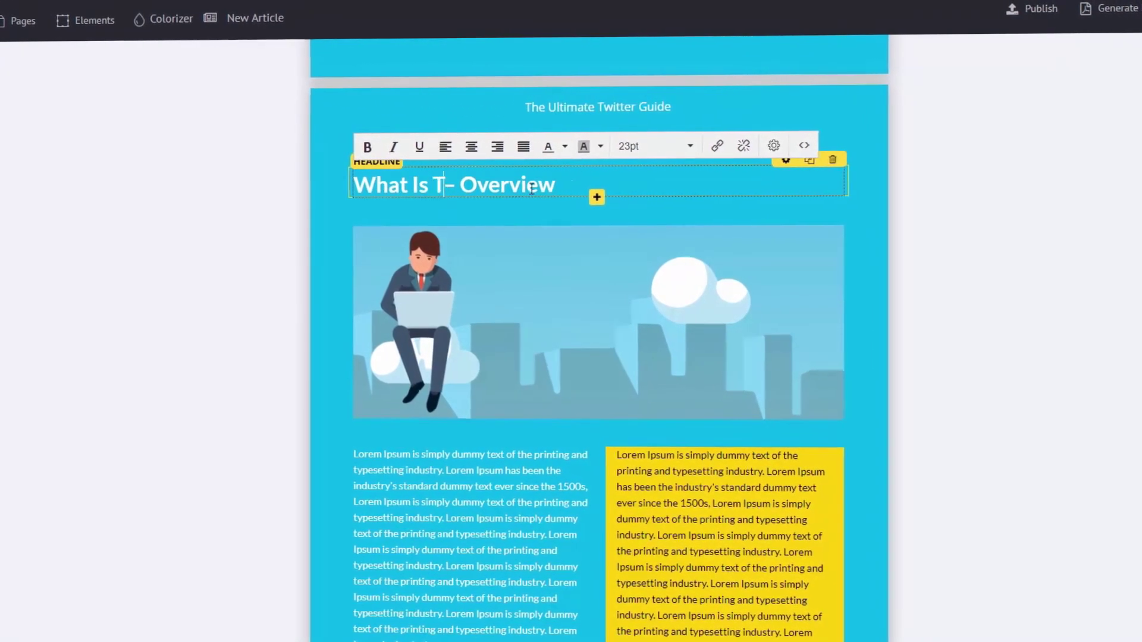
{"action": "scroll", "coordinate": [504, 551], "scroll_direction": "down", "scroll_amount": 5}
{"action": "scroll", "coordinate": [520, 468], "scroll_direction": "up", "scroll_amount": 3}
{"action": "left_click", "coordinate": [462, 445]}
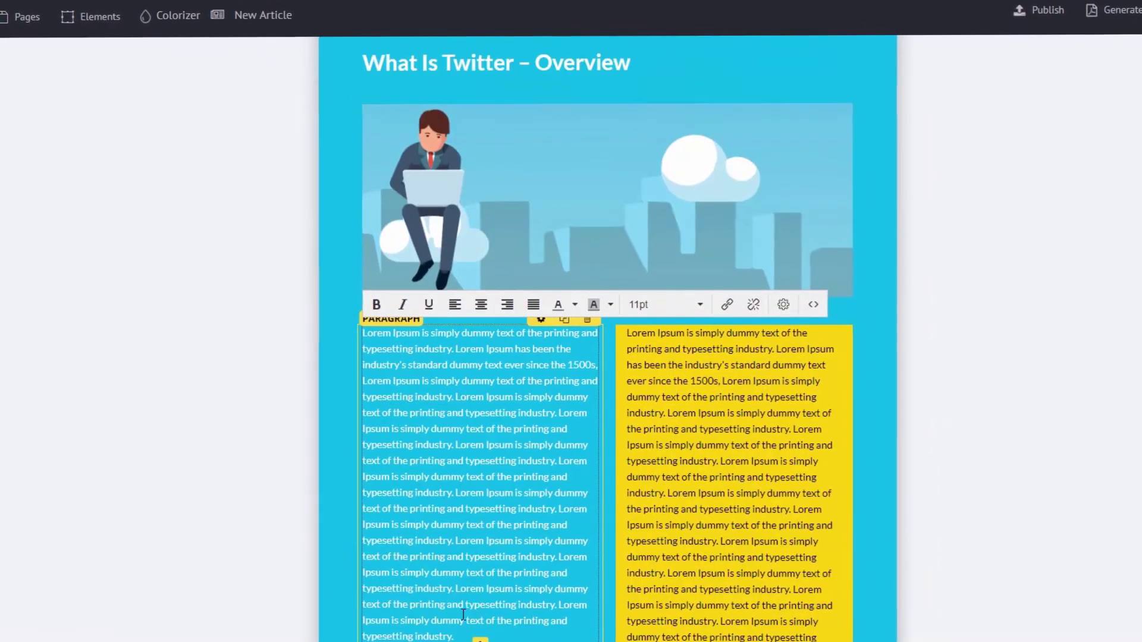
{"action": "key", "text": "ctrl+a"}
{"action": "key", "text": "BackSpace"}
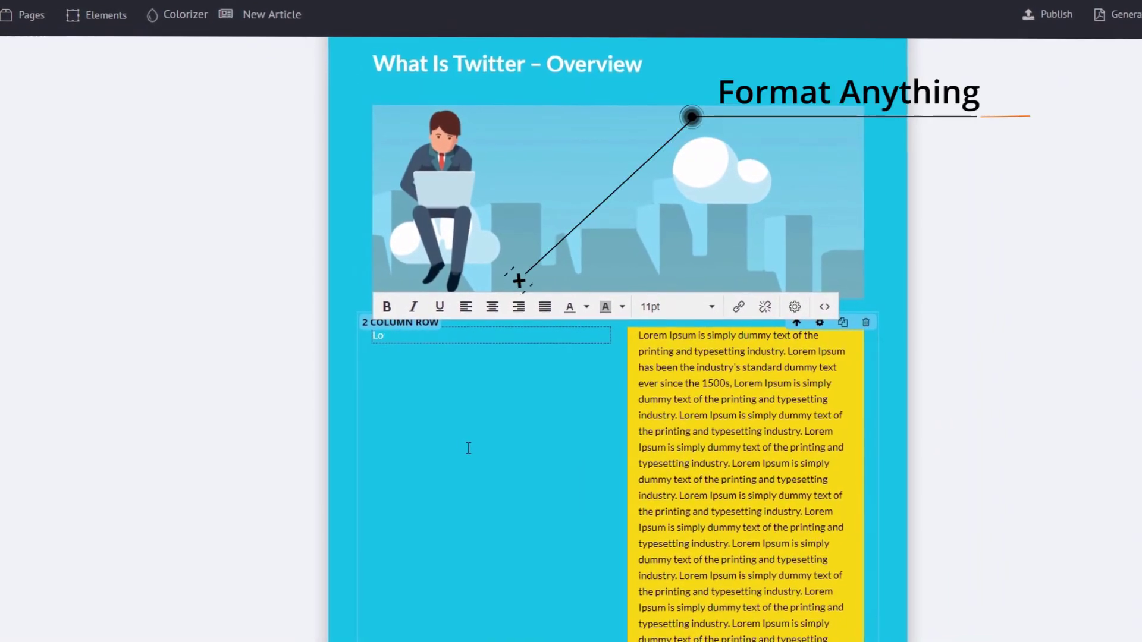
{"action": "key", "text": "ctrl+v"}
- Make the third left-column paragraph bold with a red highlight
{"action": "scroll", "coordinate": [416, 386], "scroll_direction": "down", "scroll_amount": 3}
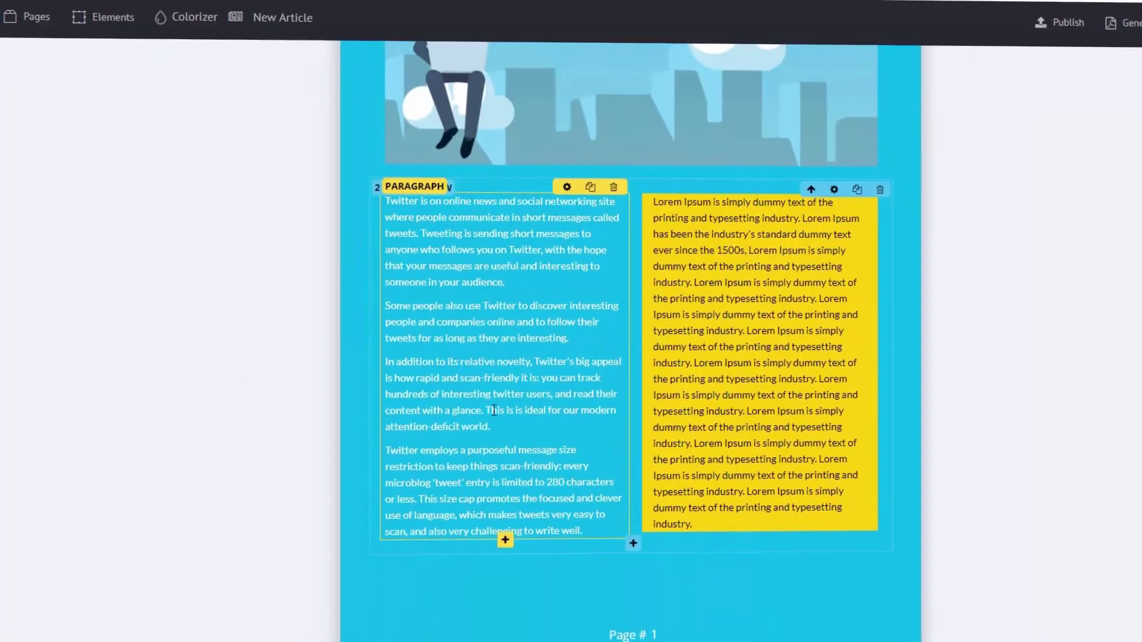
{"action": "left_click_drag", "start_coordinate": [498, 432], "coordinate": [391, 365]}
{"action": "left_click", "coordinate": [406, 175]}
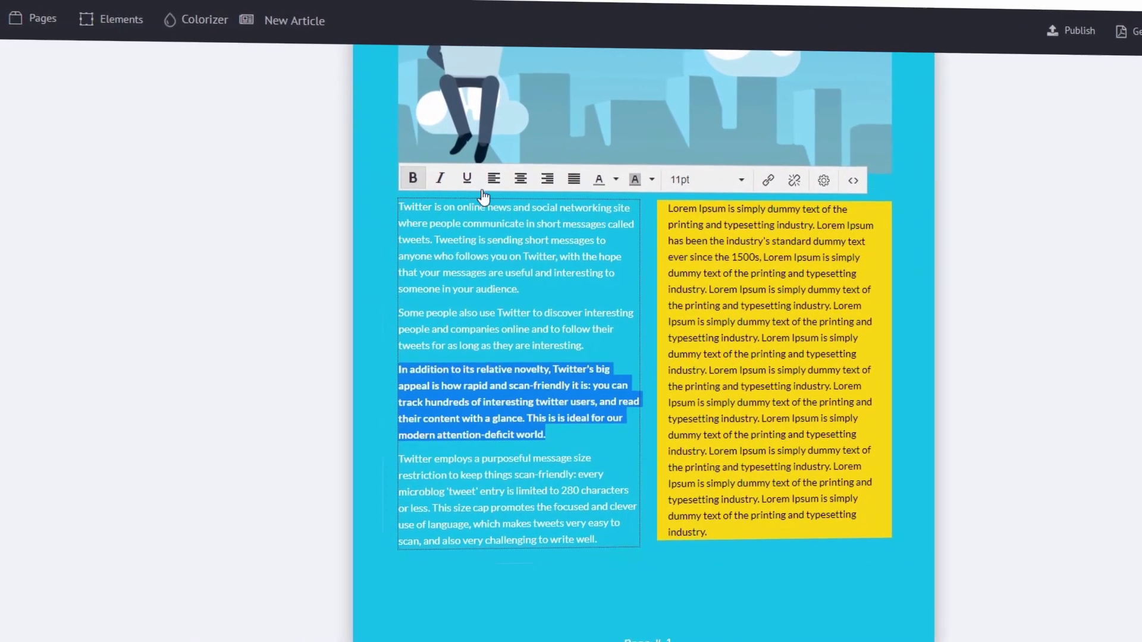
{"action": "left_click", "coordinate": [644, 176]}
{"action": "left_click", "coordinate": [601, 241]}
- Paste Twitter text over the yellow box's placeholder paragraph
{"action": "left_click", "coordinate": [798, 298]}
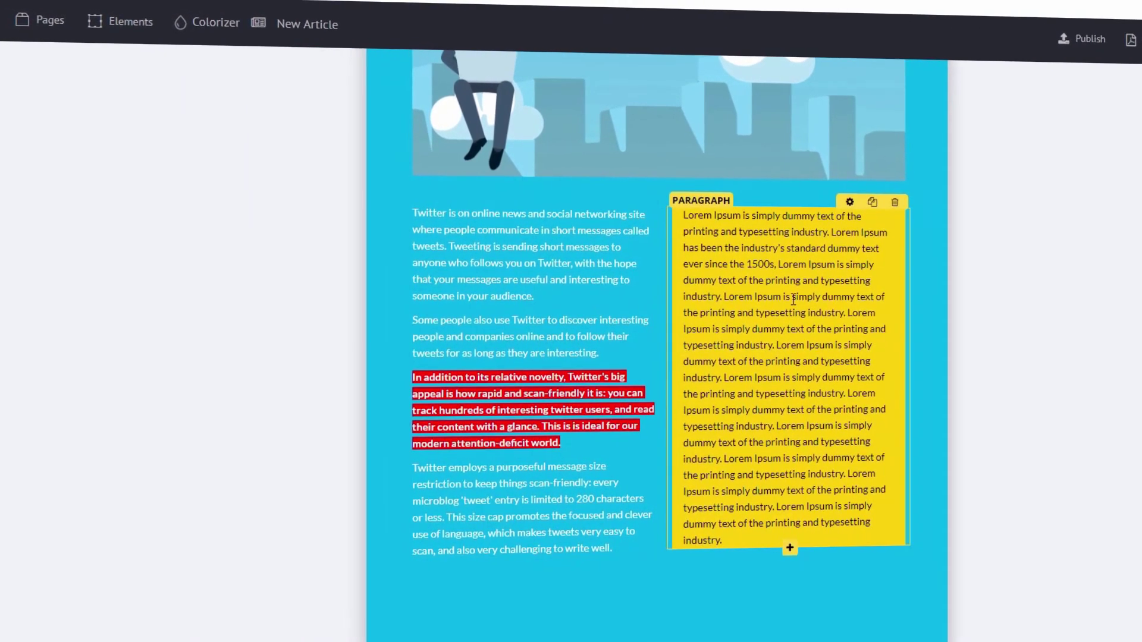
{"action": "left_click", "coordinate": [798, 298]}
{"action": "key", "text": "ctrl+a"}
{"action": "type", "text": "L"}
{"action": "key", "text": "BackSpace"}
{"action": "type", "text": "Twitter is very simple to use as broadcaster or receiver. You join with a free account and Twitter name. Then you send broadcasts daily, or even hourly. Go to the 'What's Happening' box, type 280 characters or less, and click 'Tweet'. You will most likely include some kind of hyperlink. To receive Twitter feeds, you simply find someone interesting (celebrities included), and 'follow' them to subscribe to their tweet microblogs. You then choose to read your daily Twitter feeds through any of various Twitter readers. Twitter is that simple. People send tweets for all sorts of reasons: vanity, attention, shameless self-promotion of their web pages, boredom. The great majority of tweeters do this microblogging as a recreational thing, a chance to shout out to the world and revel in how many people choose to read your stuff."}
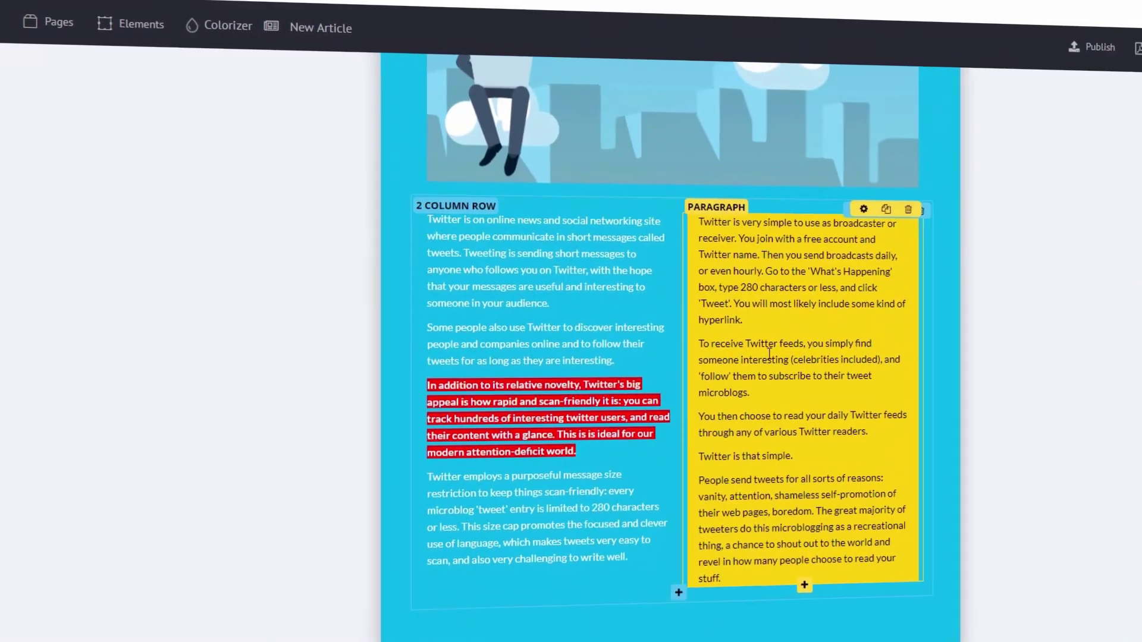
- Bold 'Twitter is that simple.' and make the 'To receive Twitter feeds' paragraph italic and white
{"action": "left_click", "coordinate": [739, 581]}
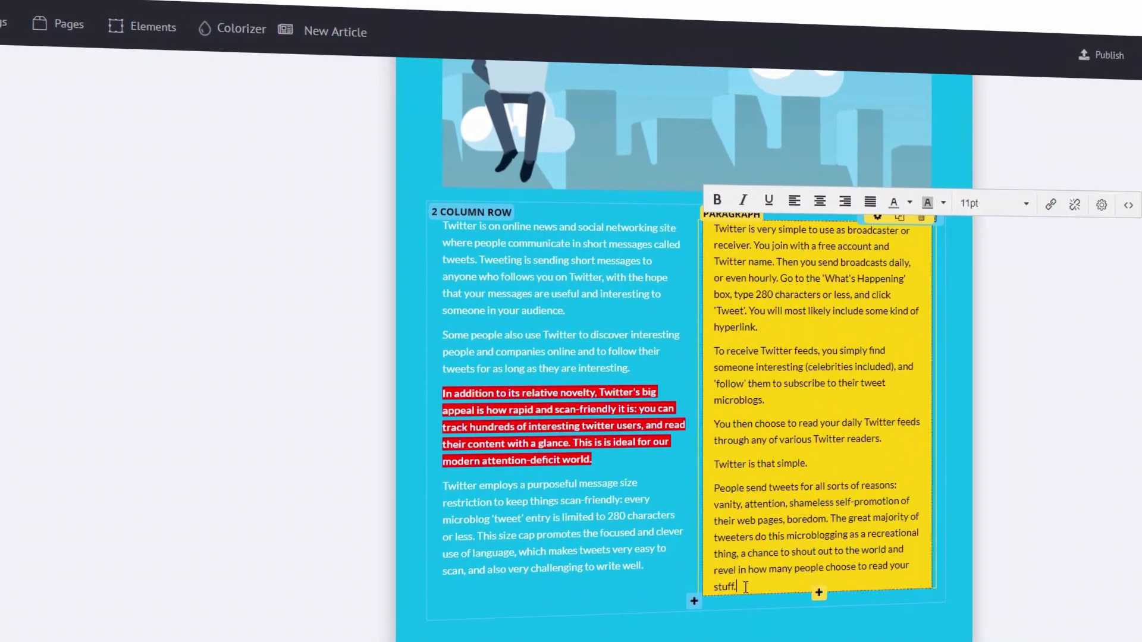
{"action": "left_click", "coordinate": [801, 461]}
{"action": "left_click_drag", "start_coordinate": [816, 469], "coordinate": [722, 469]}
{"action": "left_click", "coordinate": [724, 203]}
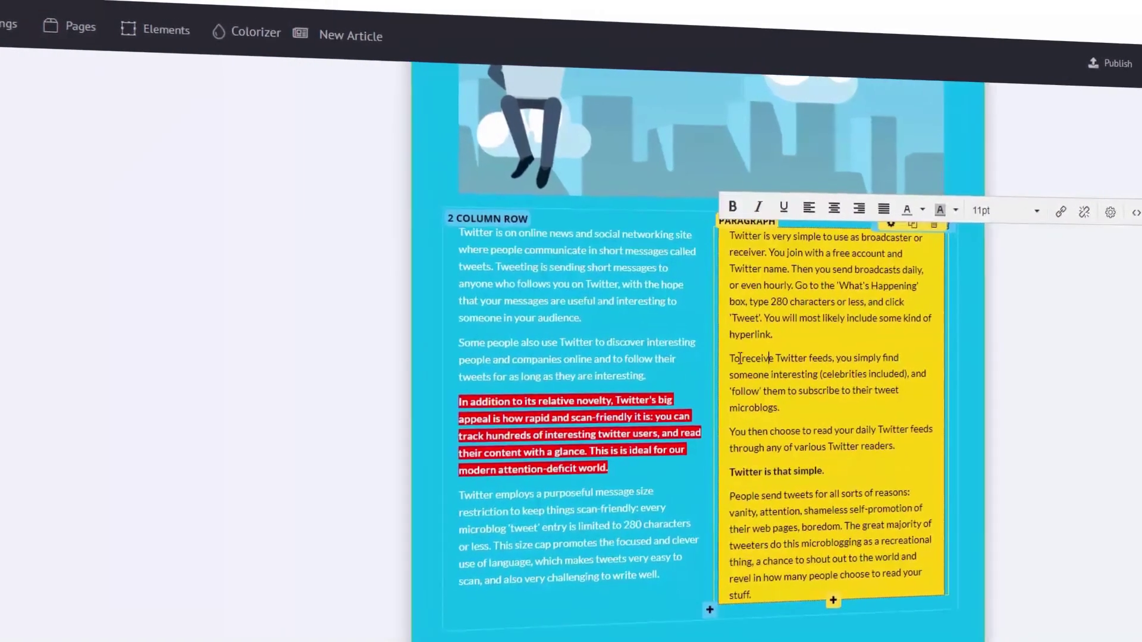
{"action": "left_click_drag", "start_coordinate": [721, 355], "coordinate": [772, 404]}
{"action": "left_click", "coordinate": [751, 205]}
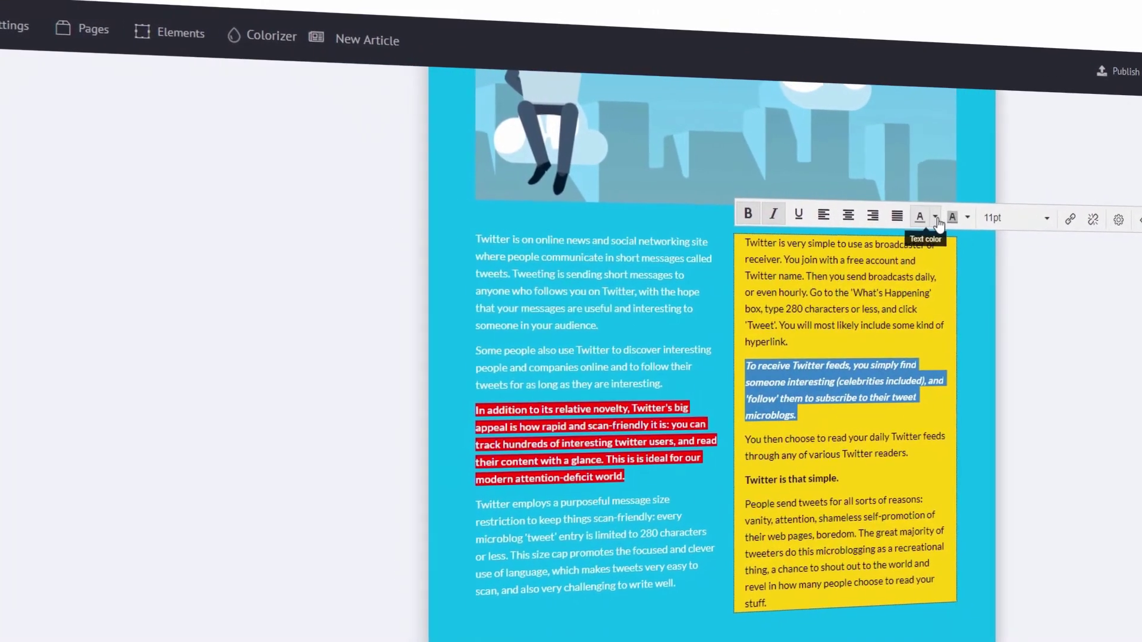
{"action": "left_click", "coordinate": [929, 213]}
{"action": "left_click", "coordinate": [974, 294]}
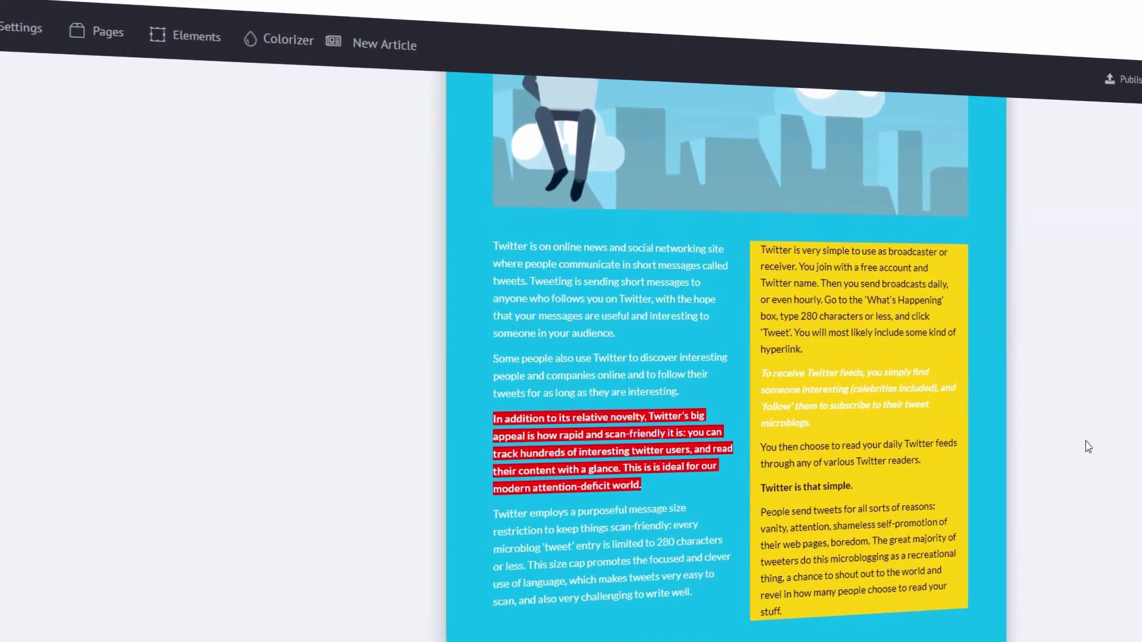
- Set the Page # 1 number's font weight to Bold and adjust its font size
{"action": "scroll", "coordinate": [909, 425], "scroll_direction": "down", "scroll_amount": 5}
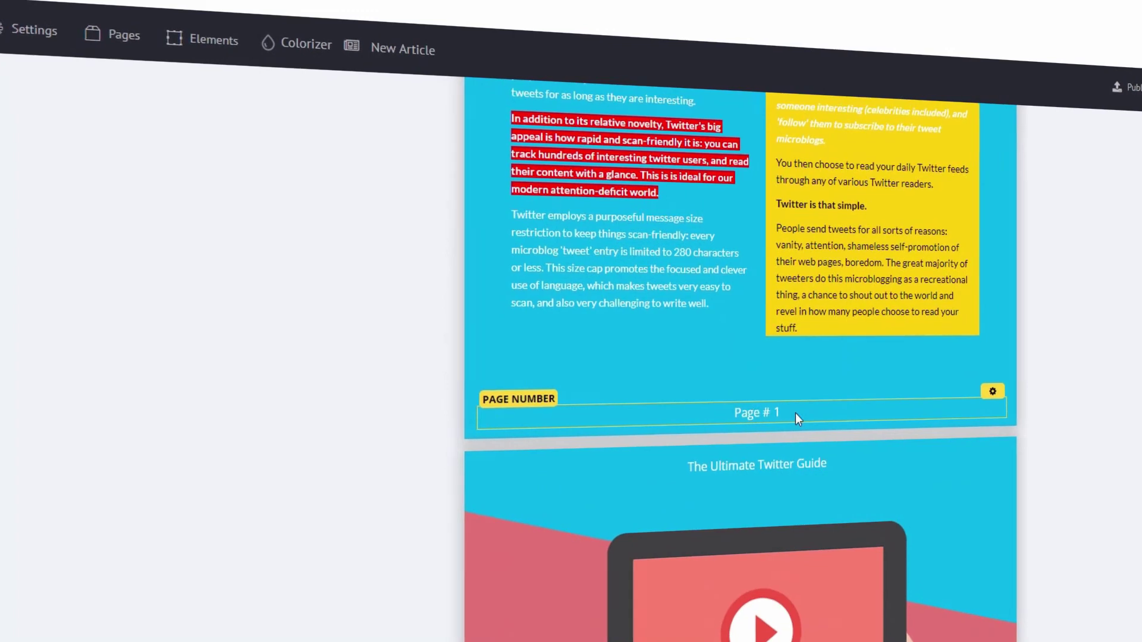
{"action": "left_click", "coordinate": [785, 412]}
{"action": "left_click", "coordinate": [184, 290]}
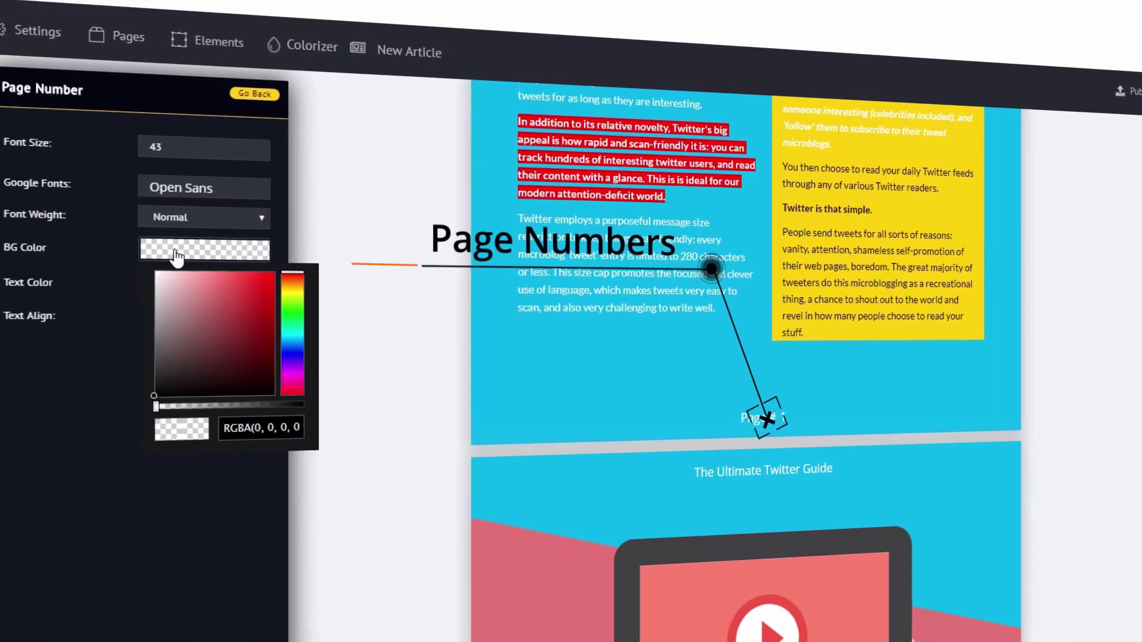
{"action": "left_click", "coordinate": [179, 217]}
{"action": "left_click", "coordinate": [173, 250]}
{"action": "left_click", "coordinate": [241, 150]}
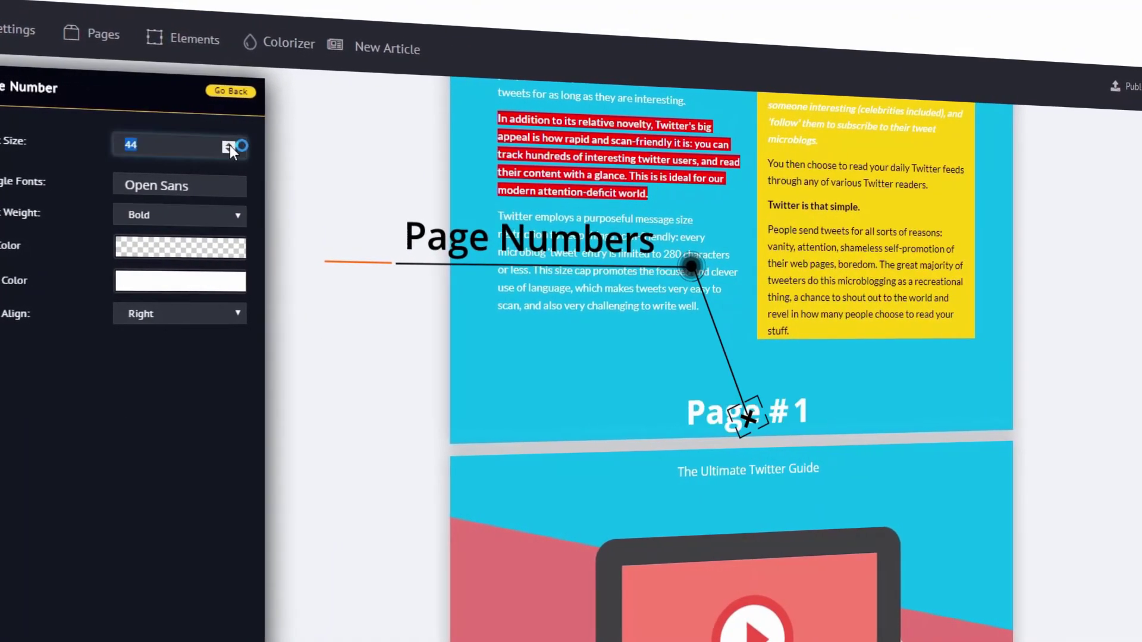
{"action": "left_click", "coordinate": [241, 150]}
{"action": "left_click", "coordinate": [241, 150]}
{"action": "left_click", "coordinate": [215, 150]}
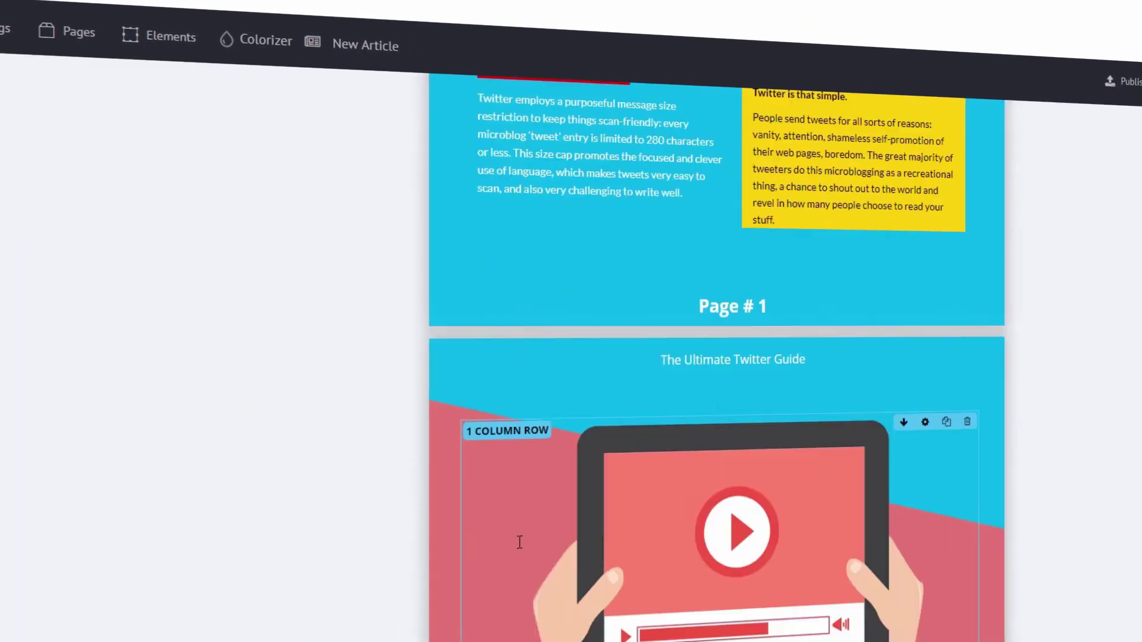
- Replace page 2's Lorem placeholder paragraph with pasted Twitter text
{"action": "scroll", "coordinate": [714, 357], "scroll_direction": "down", "scroll_amount": 5}
{"action": "left_click", "coordinate": [523, 513]}
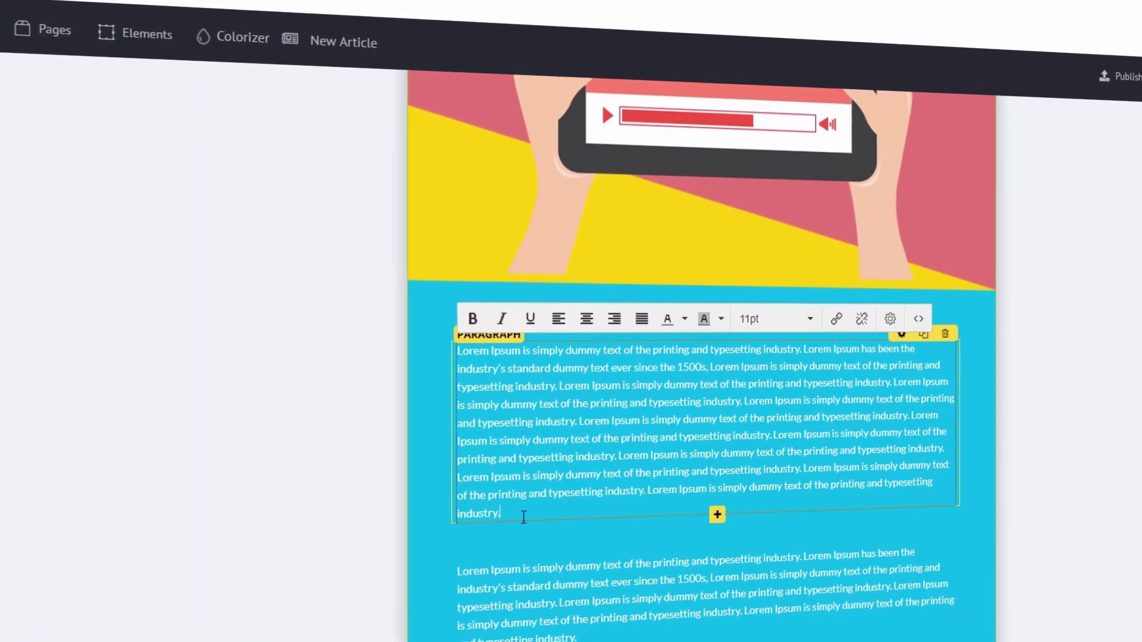
{"action": "key", "text": "ctrl+a"}
{"action": "type", "text": "Twitter has become one of the most used social media platforms because it is both personal and rapid. Celebrities use Twitter to build a more personal connection with their fans.  Katy Perry, Ellen DeGeneres, even President Trump are some famous Twitter users. Their daily updates foster a sense of connectedness with their followers, which is powerful for advertising purposes, and also quite compelling and motivating for the people following the celebs. So Twitter Is Many Different Things, Then?  Yes, Twitter is a blend of instant messaging, blogging, and texting, but with brief content and a very broad audience. If you fancy yourself a bit of a writer with something to say, then Twitter is definitely a channel worth exploring. If you don't like to write but are curious about a celebrity, a particular hobby topic, or even a long-lost cousin, then Twitter is one way to connect with that person or topic. Try Twitter for a couple weeks, and decide for yourself if you like it."}
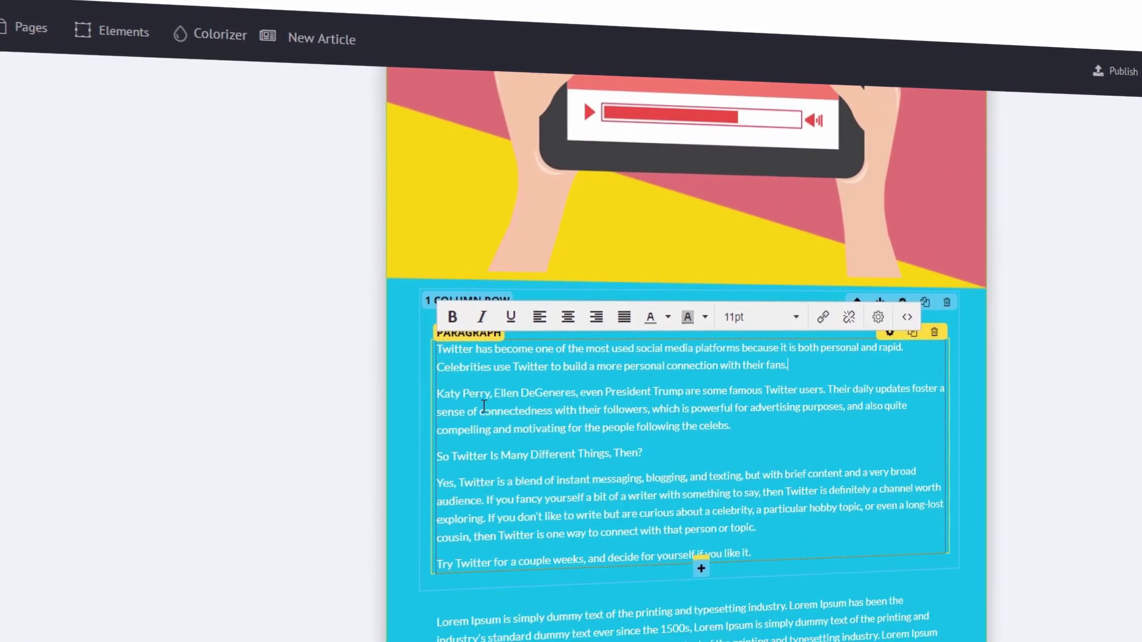
{"action": "left_click_drag", "start_coordinate": [505, 420], "coordinate": [571, 391]}
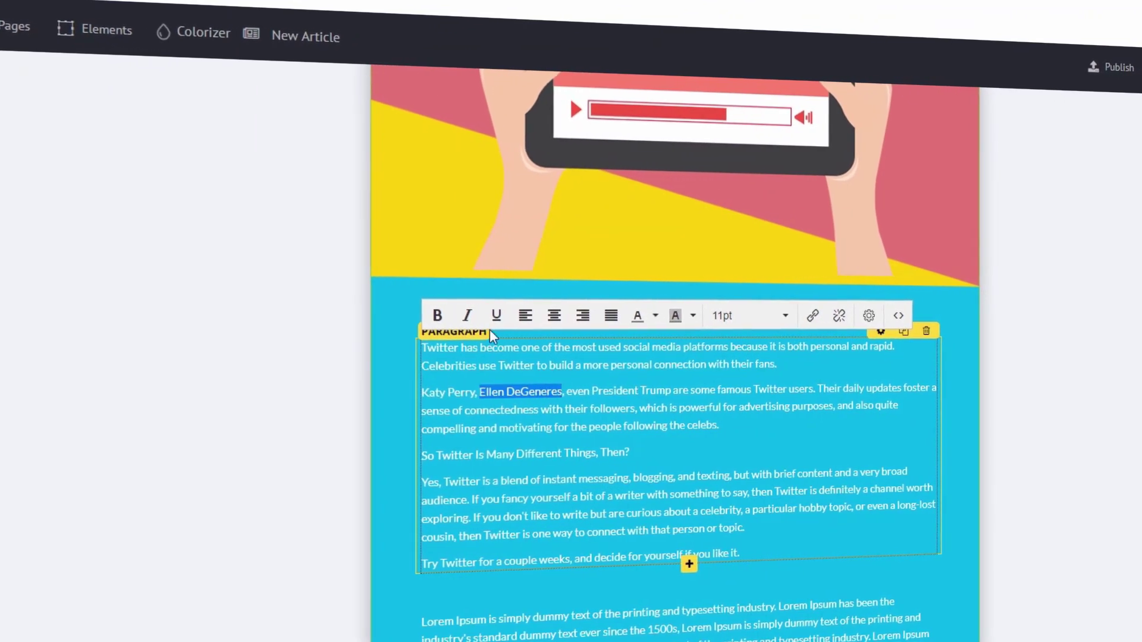
{"action": "left_click", "coordinate": [790, 316]}
{"action": "left_click", "coordinate": [688, 435]}
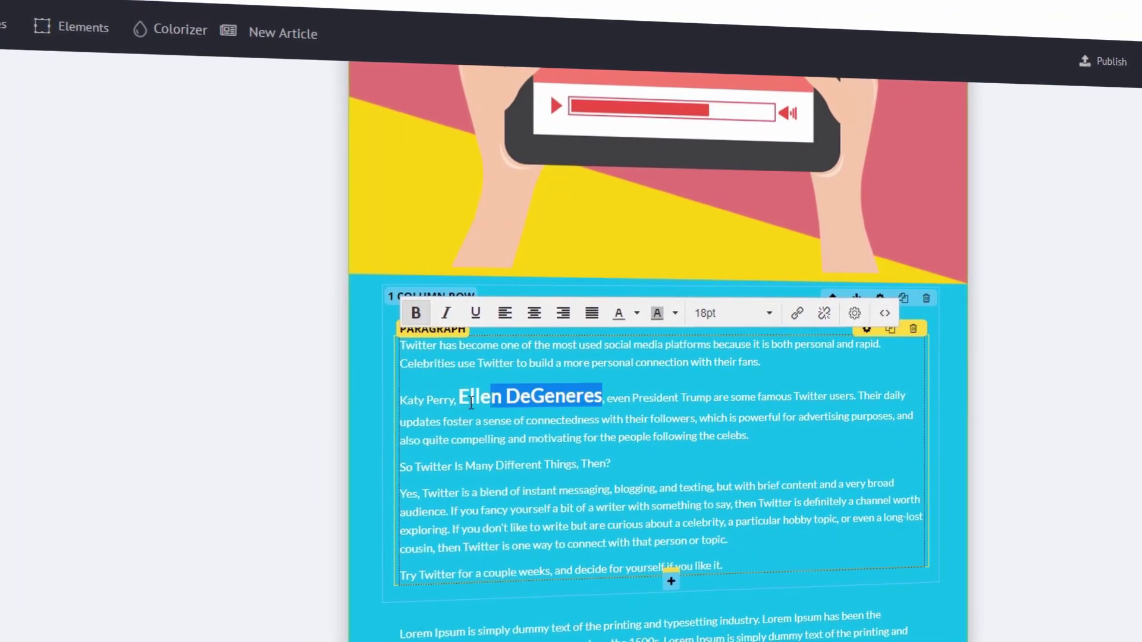
{"action": "left_click", "coordinate": [802, 315]}
{"action": "type", "text": "www.ellen.com"}
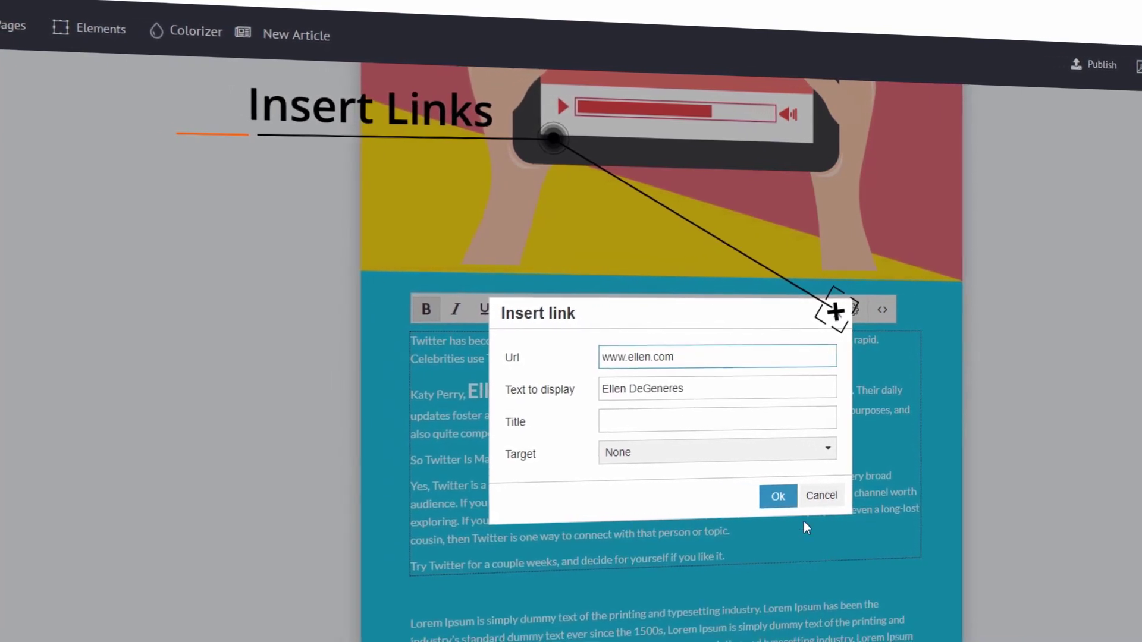
{"action": "left_click", "coordinate": [779, 496]}
{"action": "left_click", "coordinate": [797, 426]}
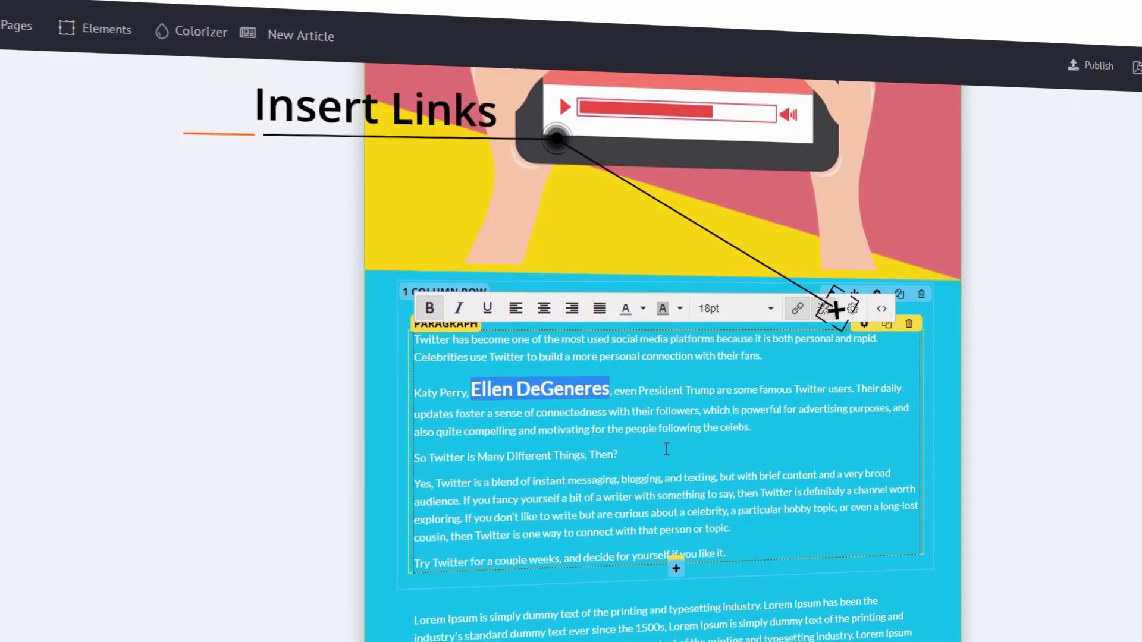
{"action": "scroll", "coordinate": [931, 445], "scroll_direction": "down", "scroll_amount": 3}
- Remove the empty row and replace page 3's left placeholder with bold, justified Twitter text
{"action": "left_click", "coordinate": [931, 445]}
{"action": "left_click", "coordinate": [655, 479]}
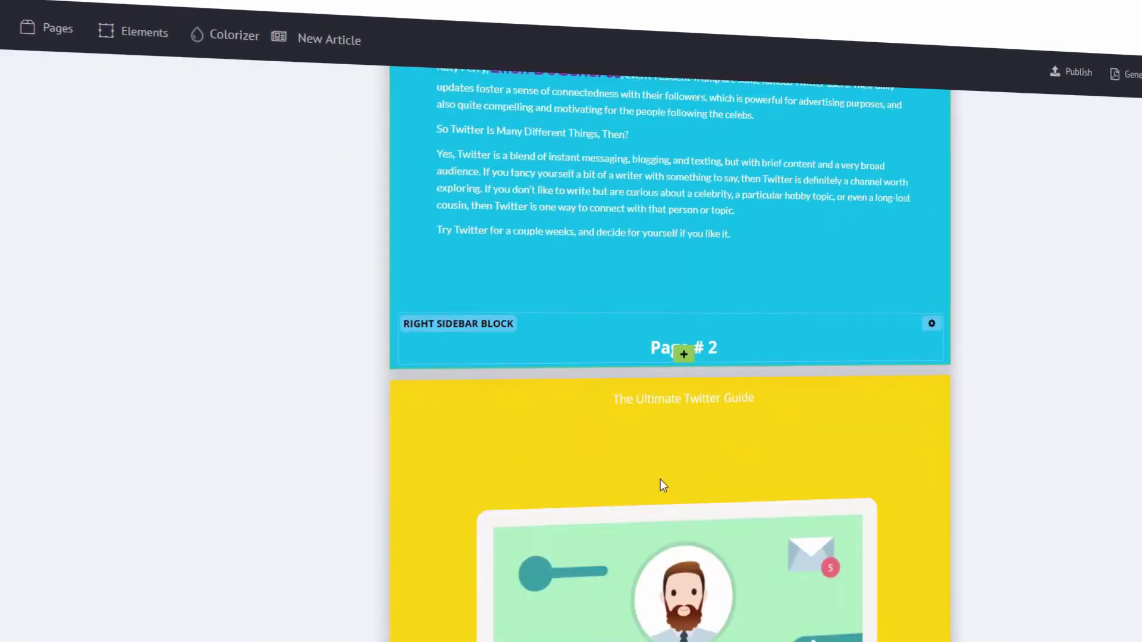
{"action": "scroll", "coordinate": [661, 479], "scroll_direction": "down", "scroll_amount": 10}
{"action": "triple_click", "coordinate": [548, 424]}
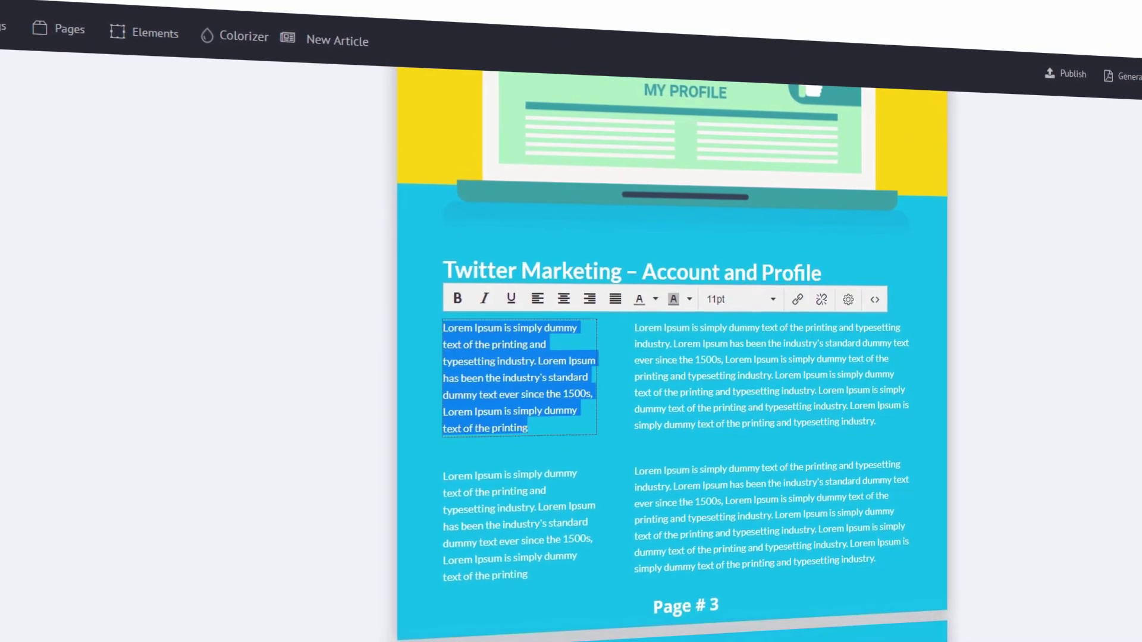
{"action": "type", "text": "There are millions of Twitter users tweeting thousands of pieces of information every second. It is easy to get overwhelmed by and lost in the noise. Rather than trying to soak it all in and repurpose everything, focus on your passion."}
{"action": "triple_click", "coordinate": [546, 414]}
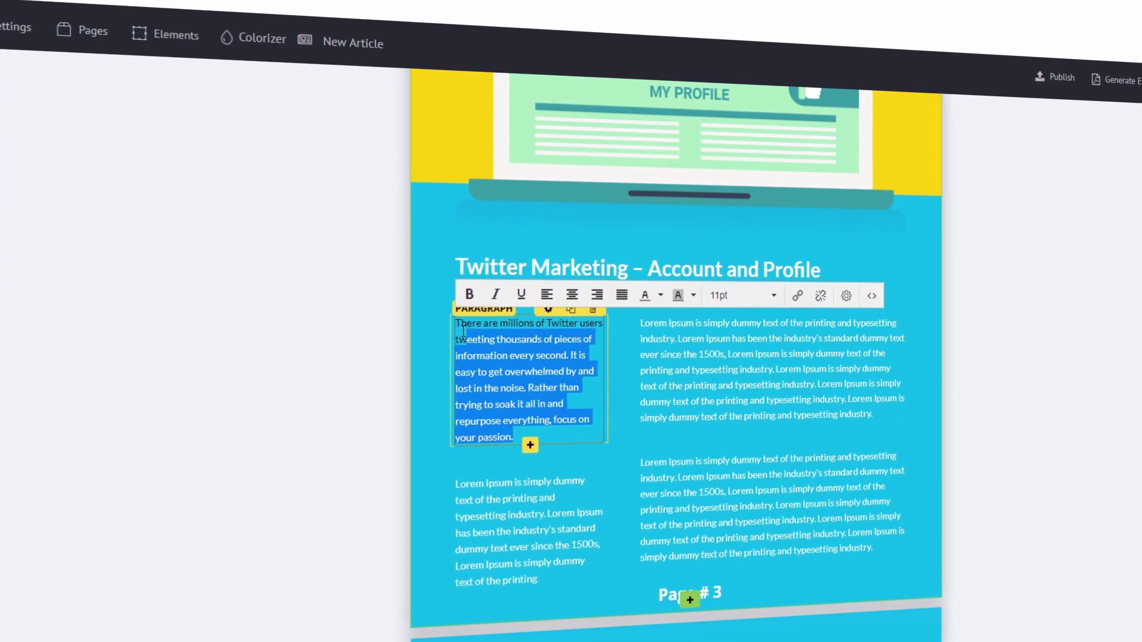
{"action": "key", "text": "ctrl+b"}
{"action": "left_click", "coordinate": [409, 343]}
{"action": "left_click", "coordinate": [552, 307]}
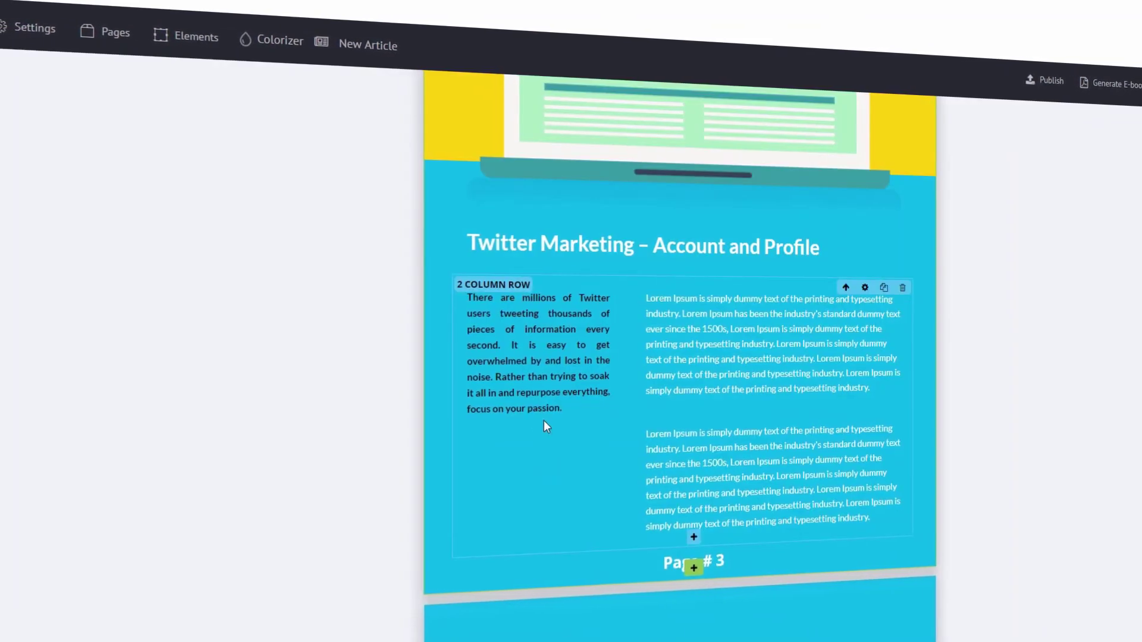
- Add a single image below the paragraph using a stock Twitter bird picture
{"action": "left_click", "coordinate": [540, 439]}
{"action": "left_click", "coordinate": [726, 169]}
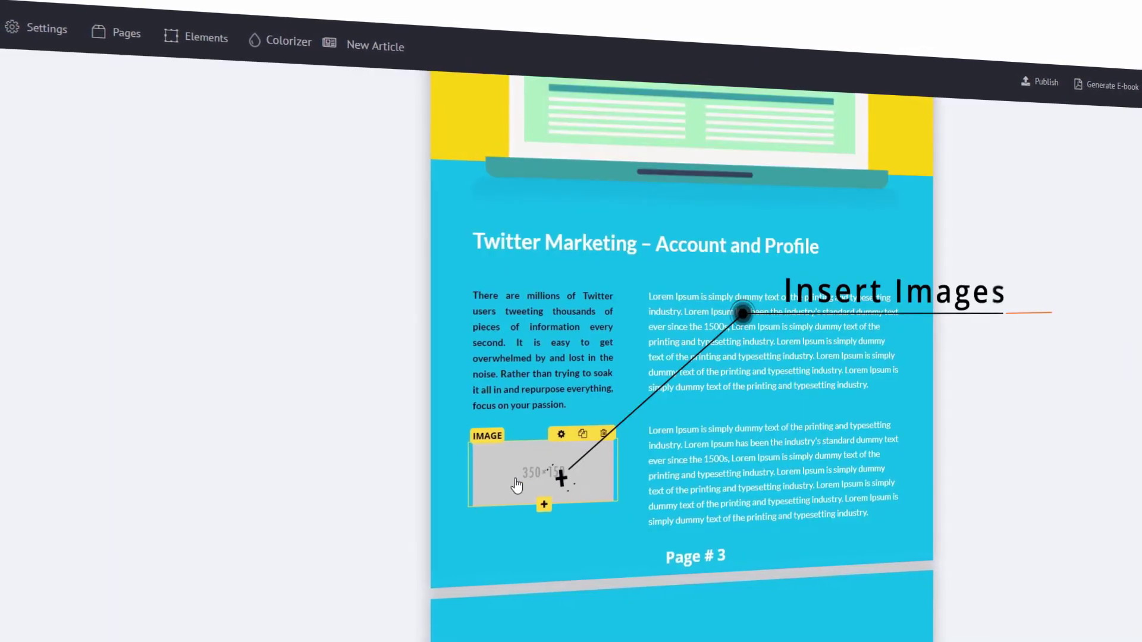
{"action": "left_click", "coordinate": [148, 215]}
{"action": "left_click", "coordinate": [484, 103]}
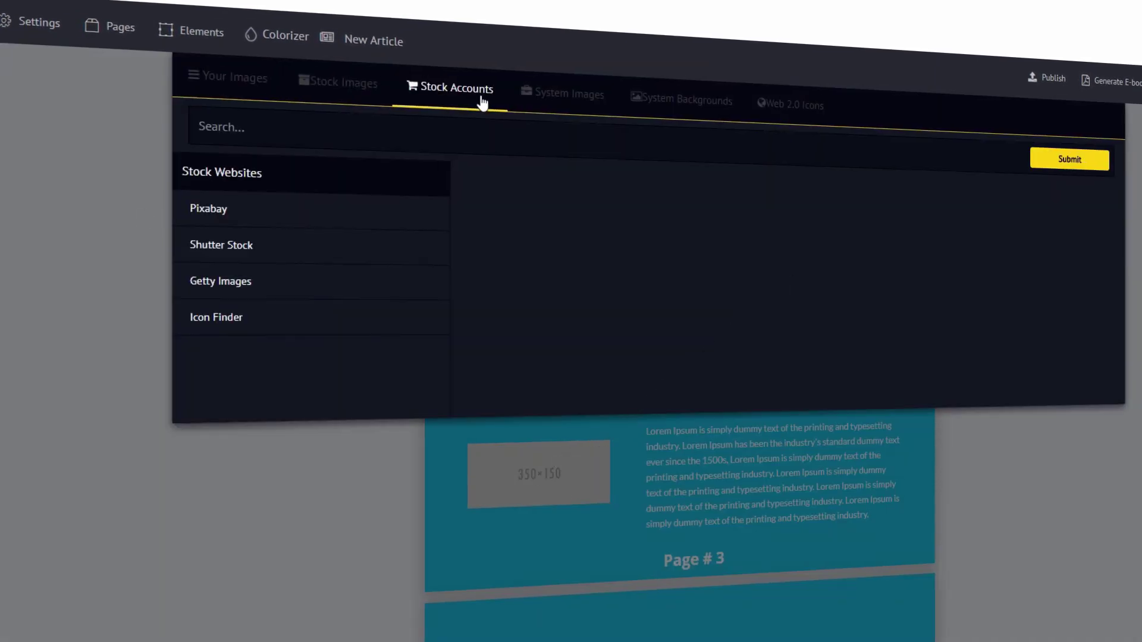
{"action": "left_click", "coordinate": [1093, 173]}
{"action": "scroll", "coordinate": [893, 236], "scroll_direction": "down", "scroll_amount": 5}
{"action": "left_click", "coordinate": [738, 326]}
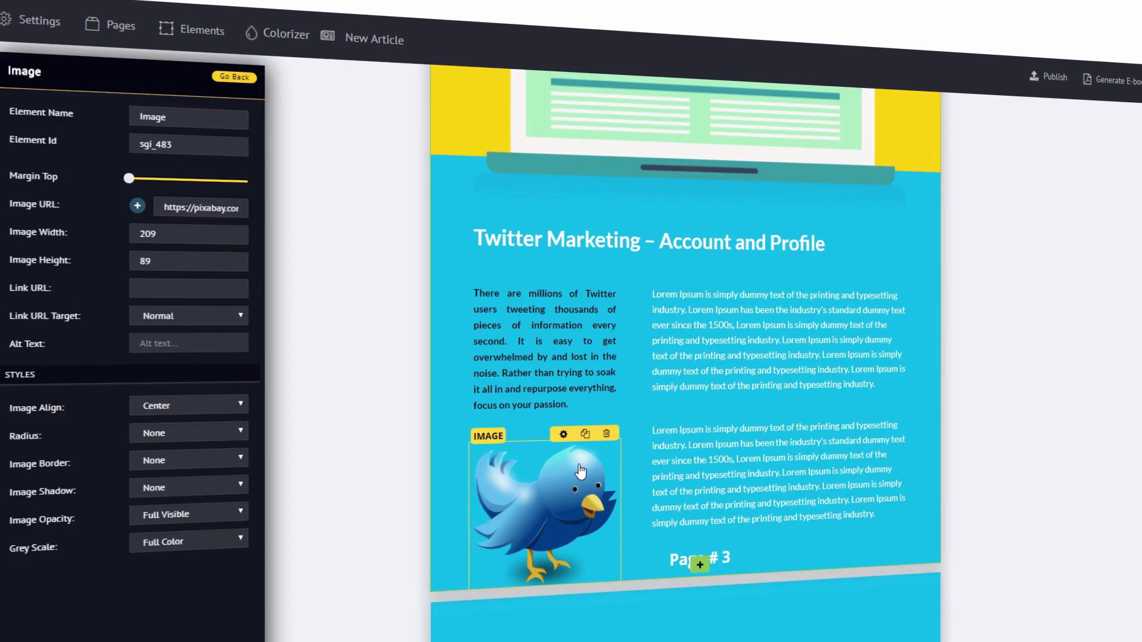
{"action": "left_click", "coordinate": [607, 413]}
{"action": "key", "text": "Escape"}
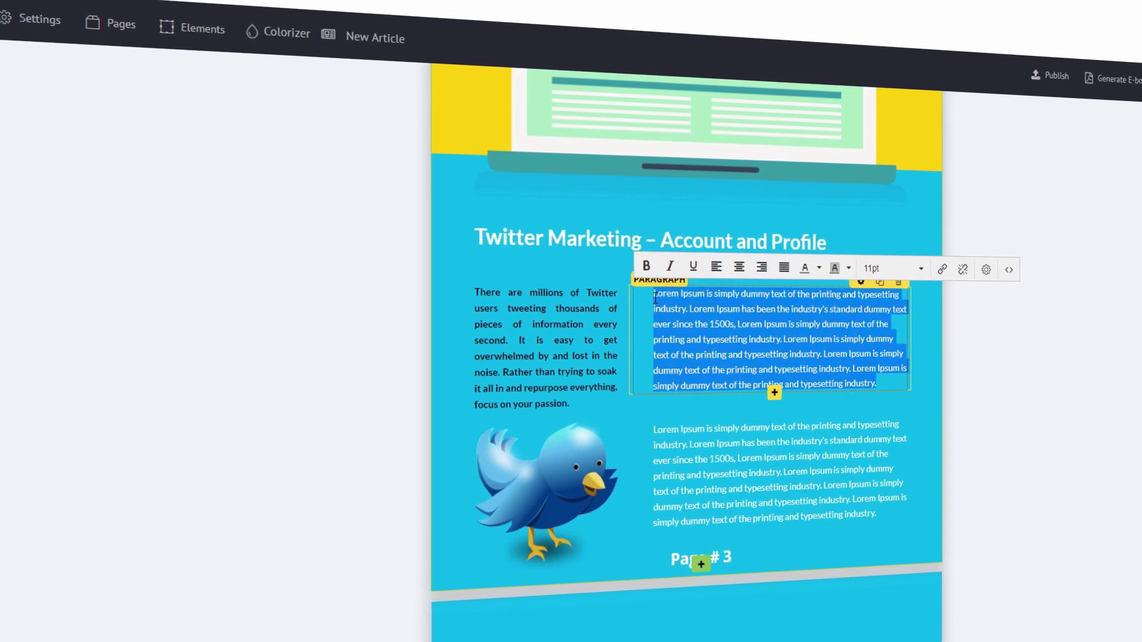
- Paste two Twitter paragraphs over the right placeholder, sizing them 14pt and 12pt
{"action": "type", "text": "Once you have zeroed in on your purpose and passion, decide how you want the Twitter world to view you. Do you want to specialize in one subject to attract a targeted audience? Or do you want to be more general, tweeting about numerous topics? Do you want your tweets to be funny and casual or very professional? Is your goal to be a thought leader or celebrity? This will give you direction on who to follow and what to tweet."}
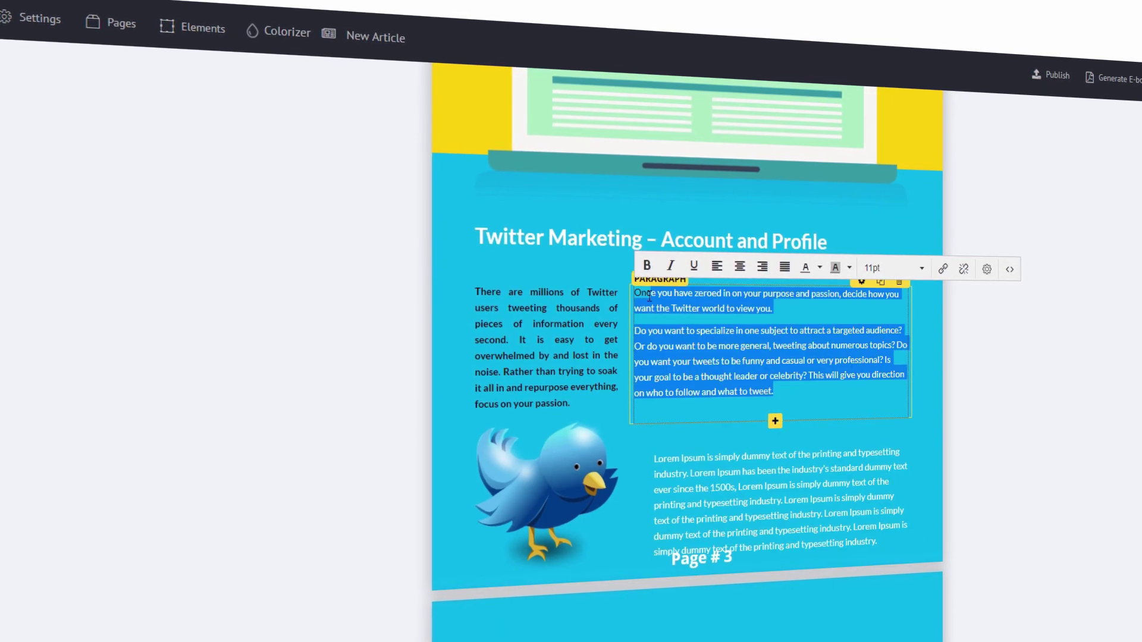
{"action": "left_click", "coordinate": [891, 349]}
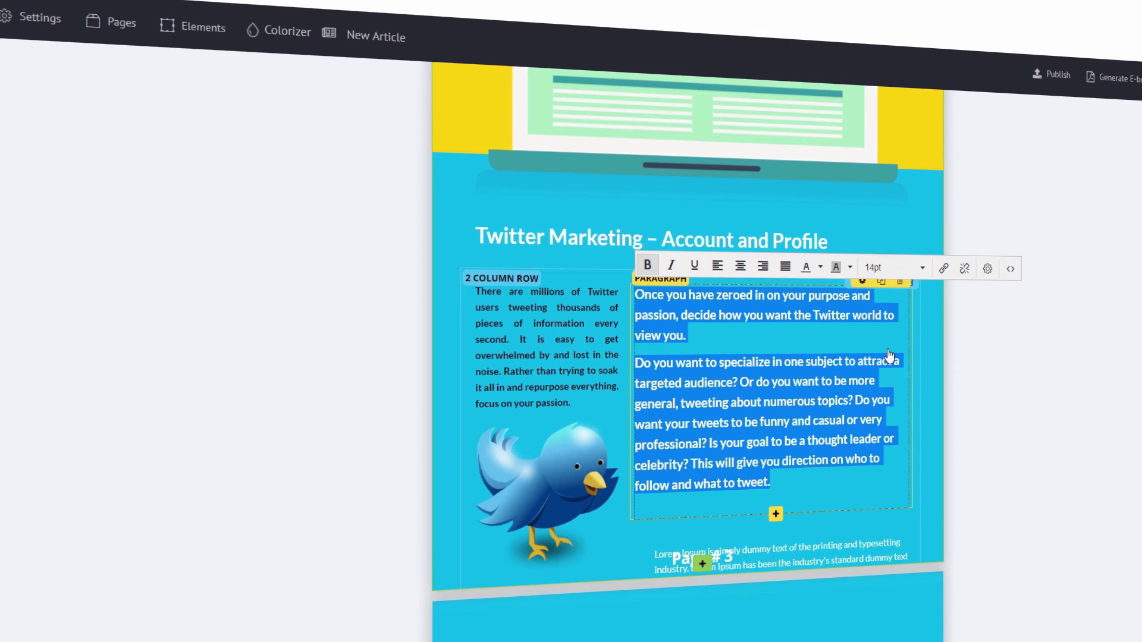
{"action": "left_click", "coordinate": [1046, 567]}
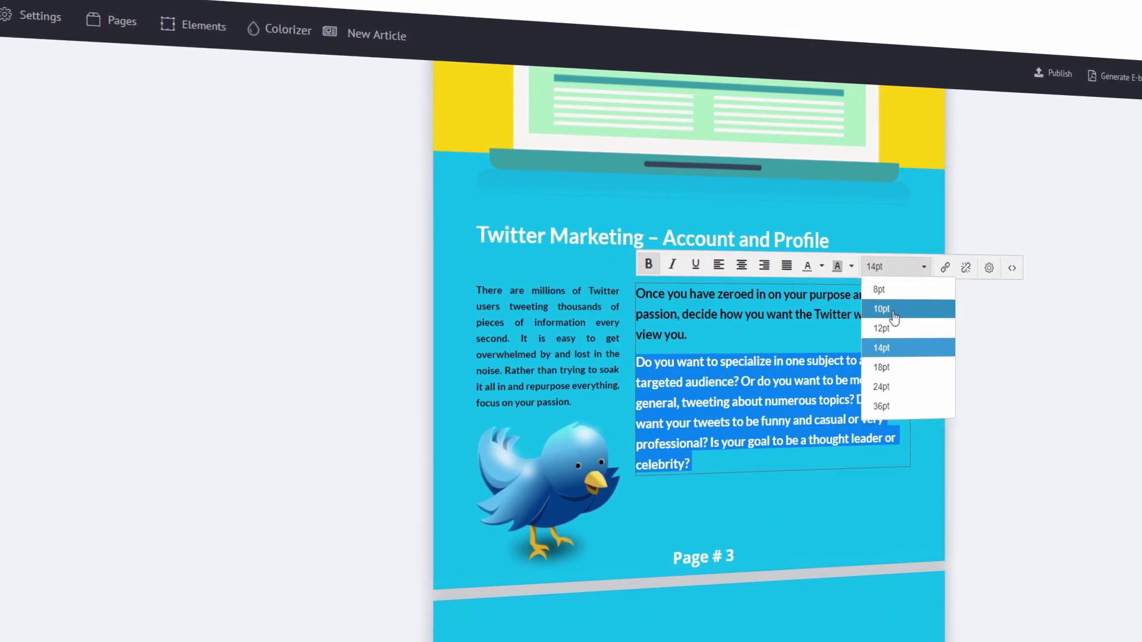
{"action": "left_click", "coordinate": [894, 310]}
{"action": "left_click", "coordinate": [892, 334]}
- Set the paragraph's text alignment to Justify in its settings
{"action": "left_click", "coordinate": [862, 279]}
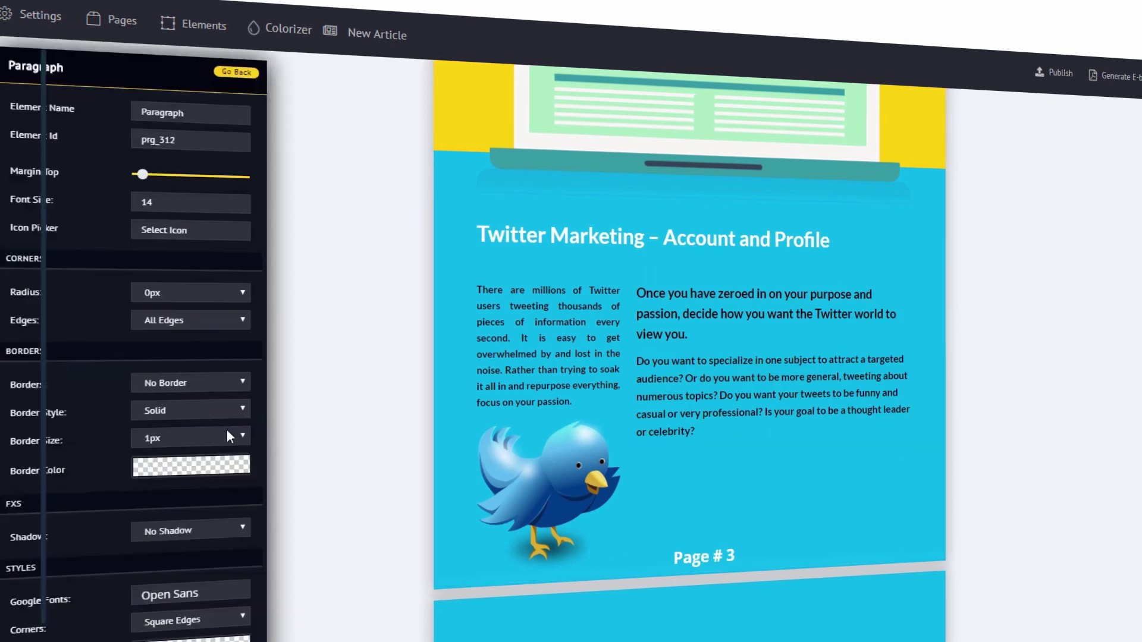
{"action": "scroll", "coordinate": [105, 522], "scroll_direction": "down", "scroll_amount": 3}
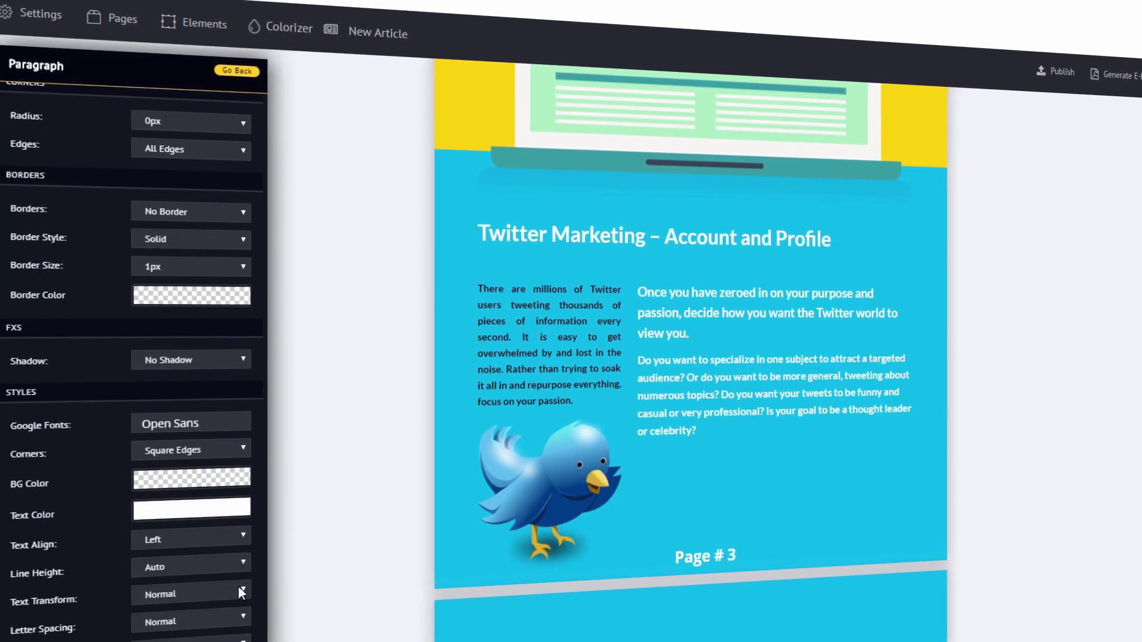
{"action": "left_click", "coordinate": [243, 536]}
{"action": "left_click", "coordinate": [204, 590]}
- Retitle the back page's THANK YOU headline to LIKE IT?
{"action": "left_click", "coordinate": [1074, 392]}
{"action": "scroll", "coordinate": [879, 476], "scroll_direction": "down", "scroll_amount": 3}
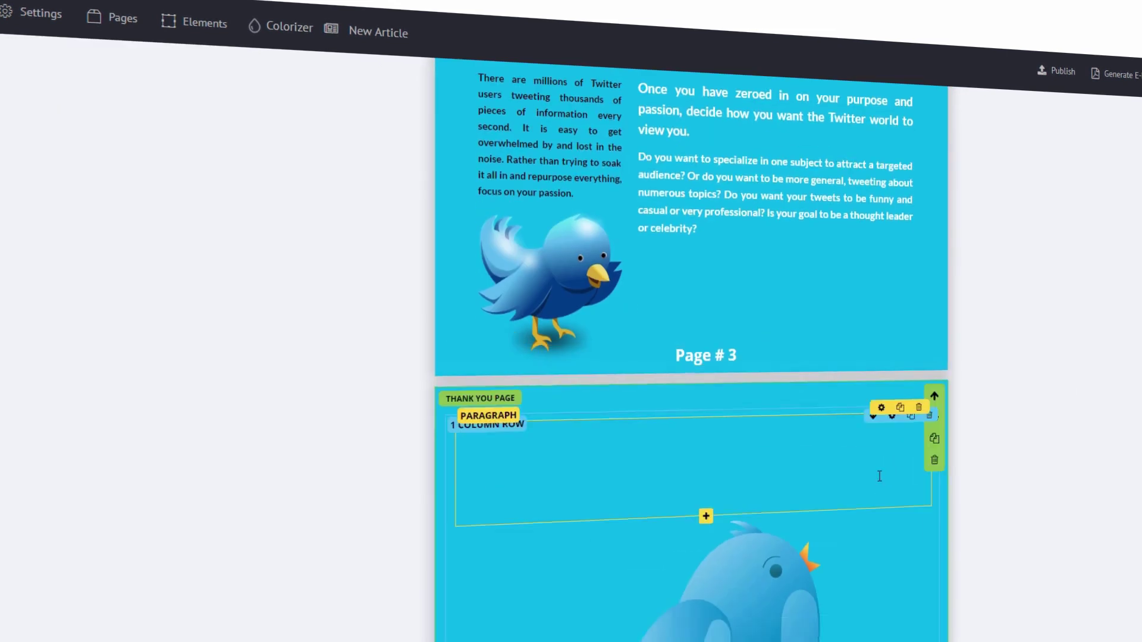
{"action": "scroll", "coordinate": [879, 476], "scroll_direction": "down", "scroll_amount": 6}
{"action": "triple_click", "coordinate": [866, 375]}
{"action": "type", "text": "LIKE IT?"}
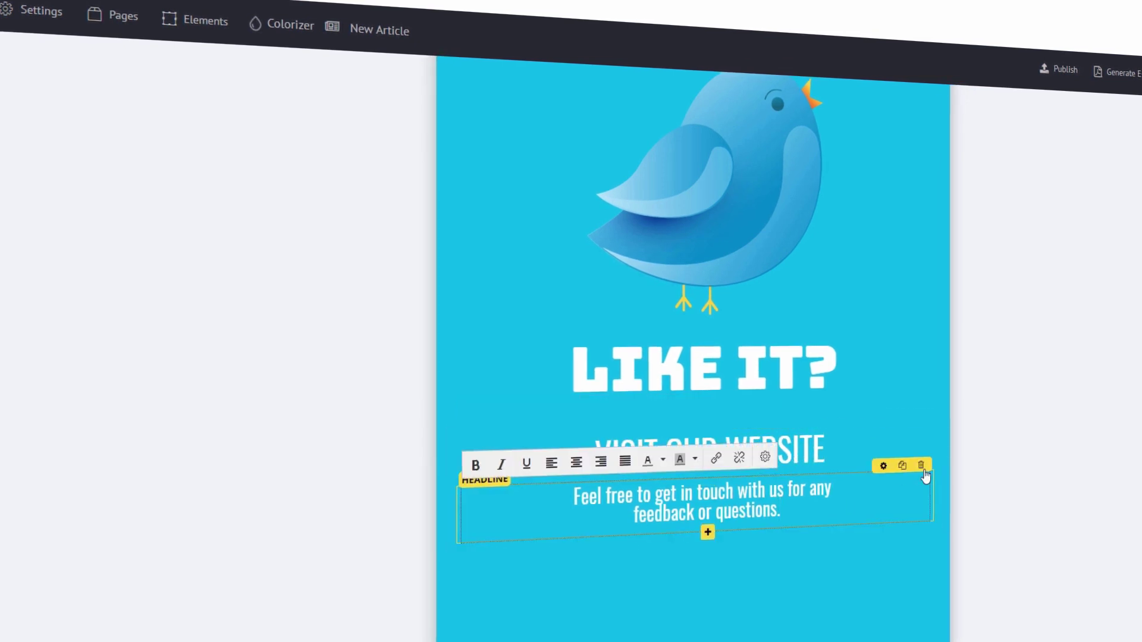
- Replace the contact paragraph with a button with a yellow-green #BCEC05 background and black #000000 text
{"action": "left_click", "coordinate": [922, 465]}
{"action": "left_click", "coordinate": [708, 481]}
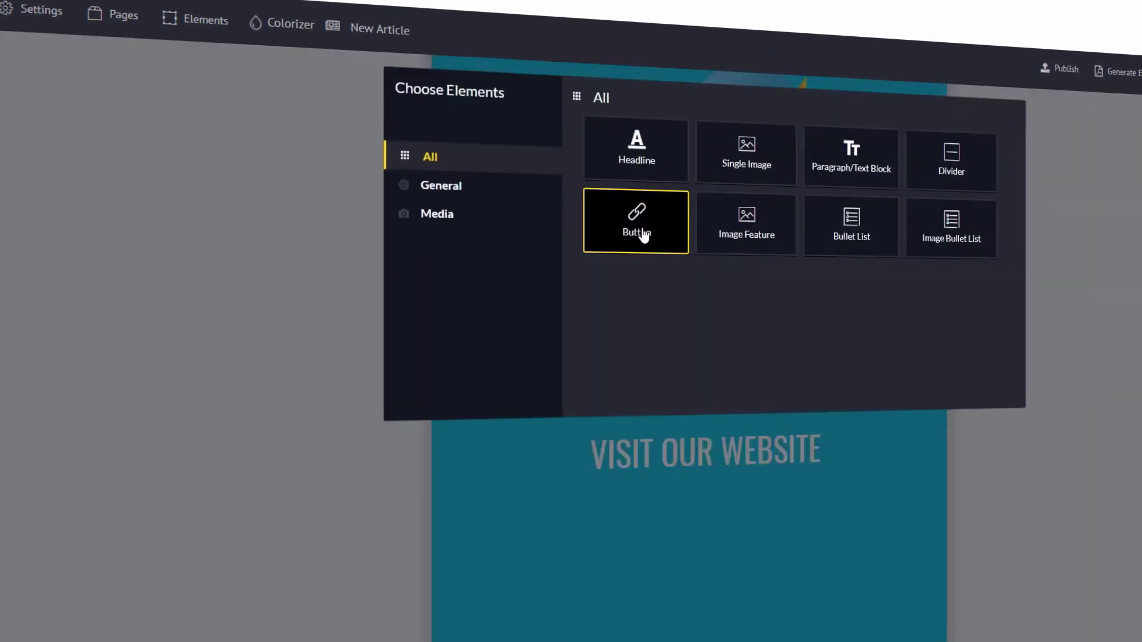
{"action": "left_click", "coordinate": [642, 232]}
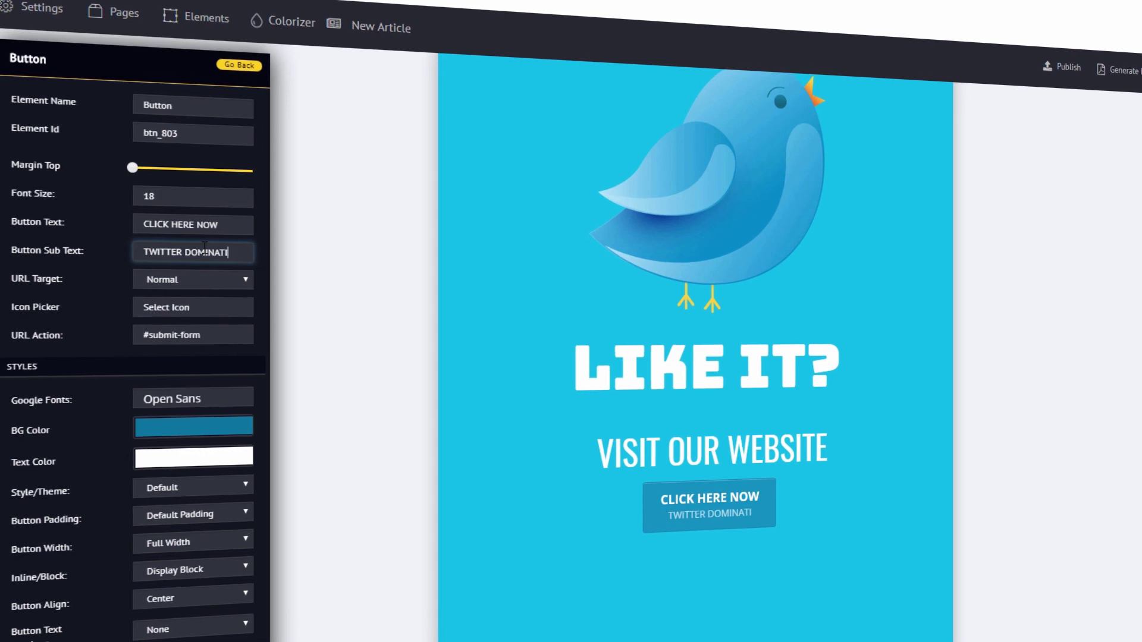
{"action": "left_click", "coordinate": [204, 440]}
{"action": "left_click_drag", "start_coordinate": [275, 468], "coordinate": [273, 462]}
{"action": "left_click", "coordinate": [161, 455]}
{"action": "left_click", "coordinate": [156, 592]}
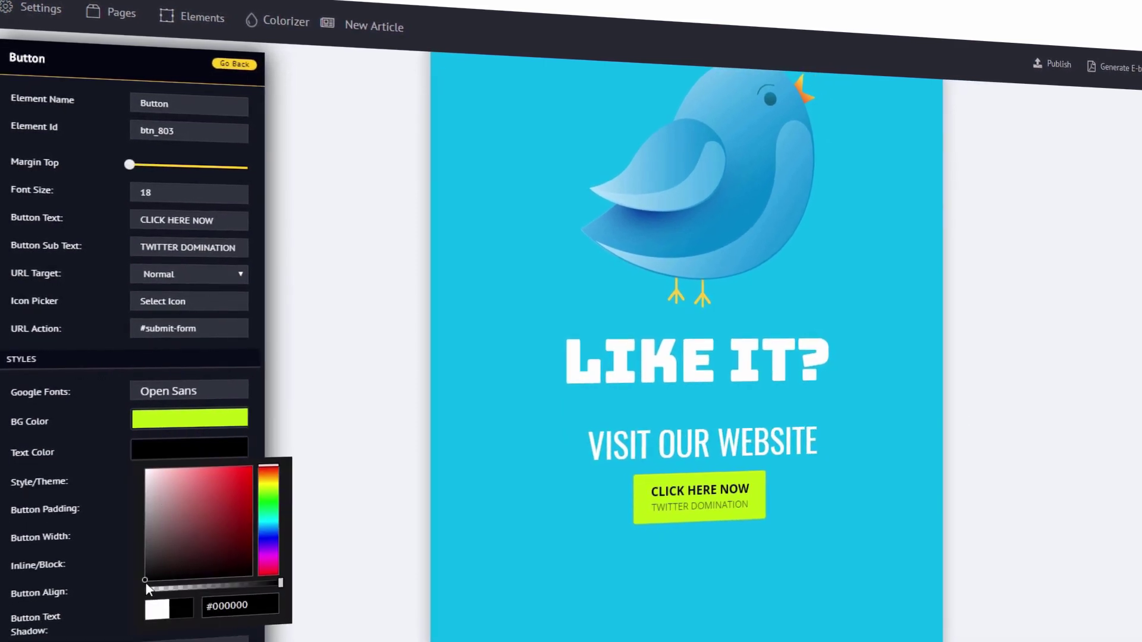
{"action": "left_click", "coordinate": [774, 499]}
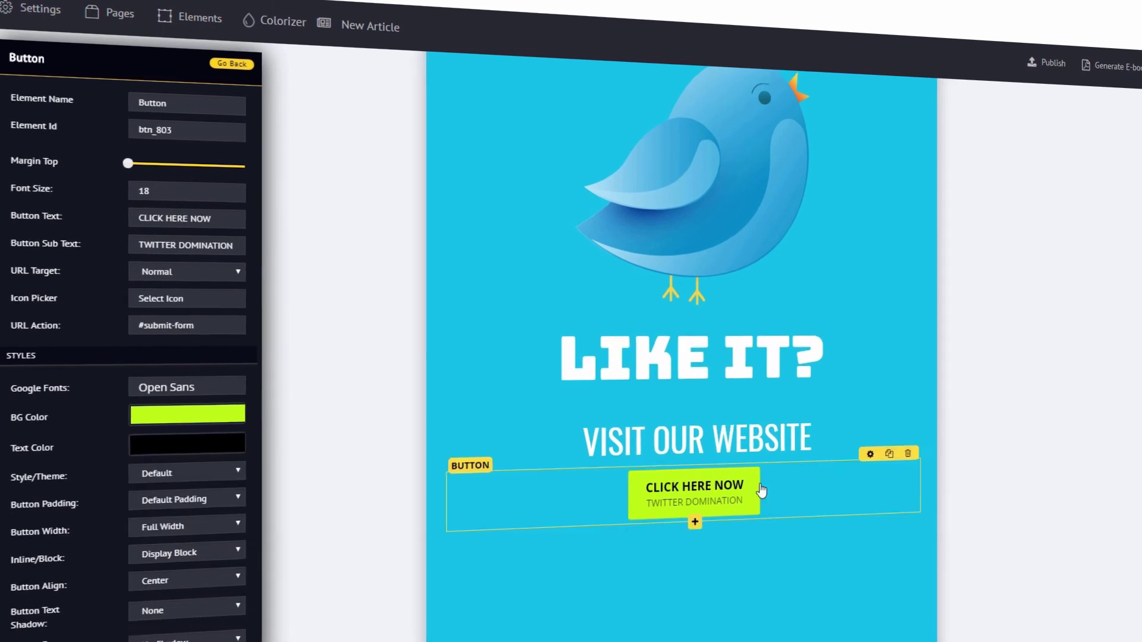
{"action": "triple_click", "coordinate": [138, 326]}
{"action": "type", "text": "www.twitter.com"}
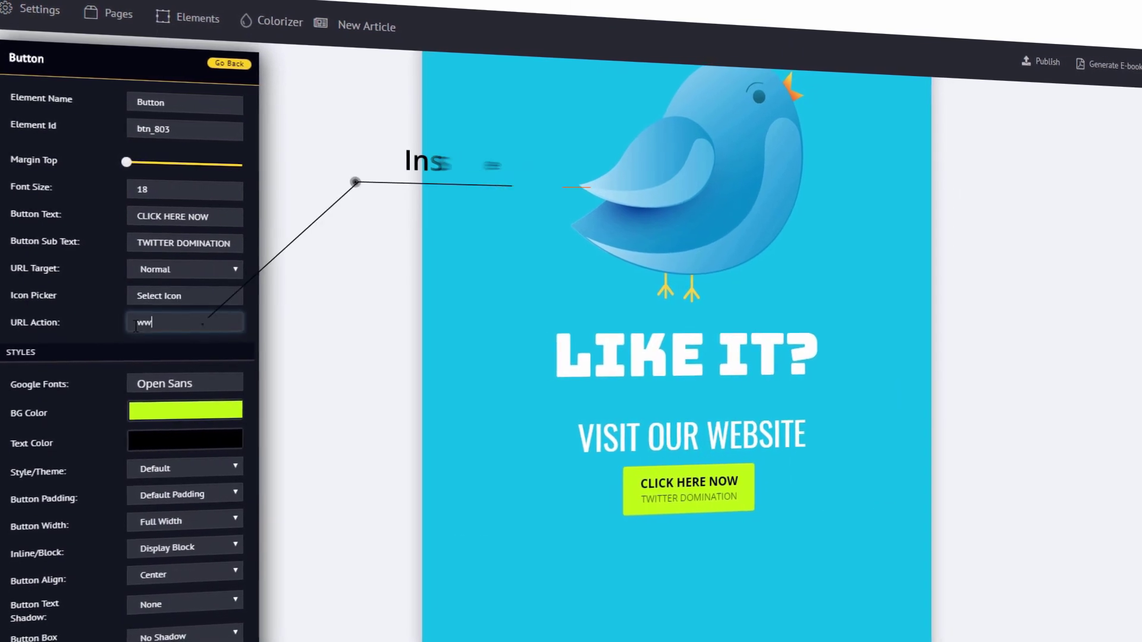
{"action": "left_click", "coordinate": [314, 351]}
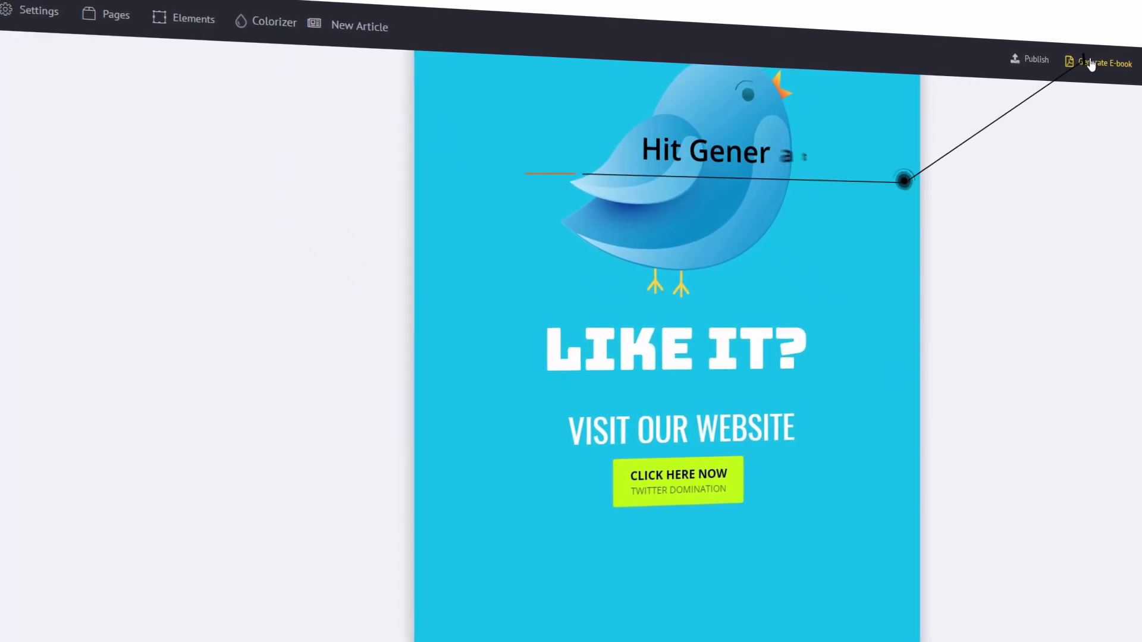
{"action": "left_click", "coordinate": [1091, 65]}
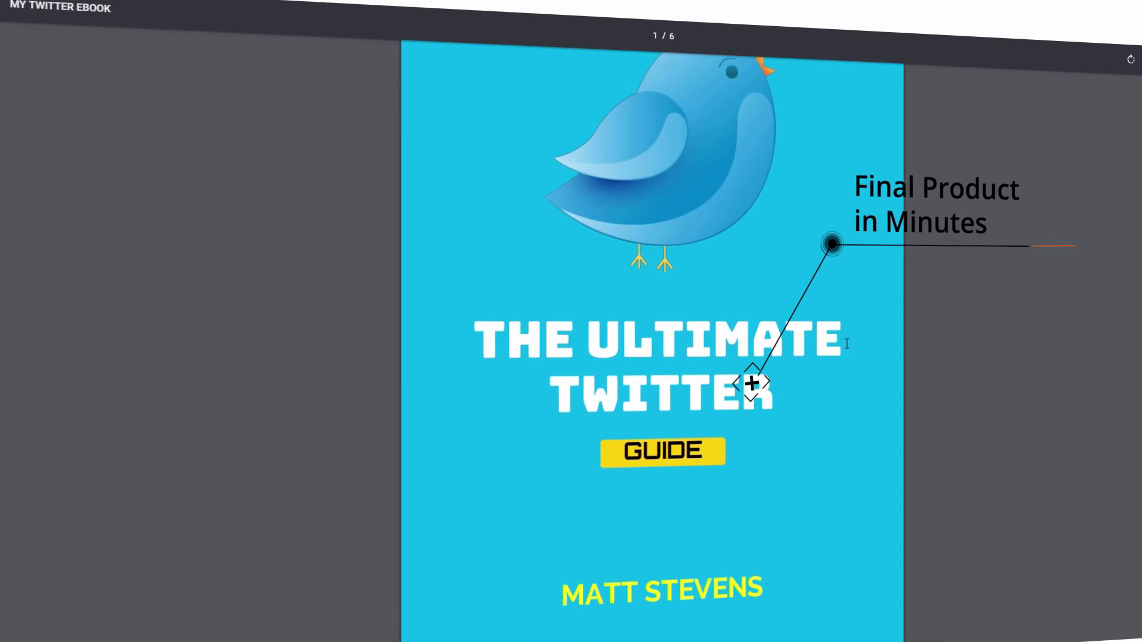
{"action": "scroll", "coordinate": [846, 369], "scroll_direction": "down", "scroll_amount": 15}
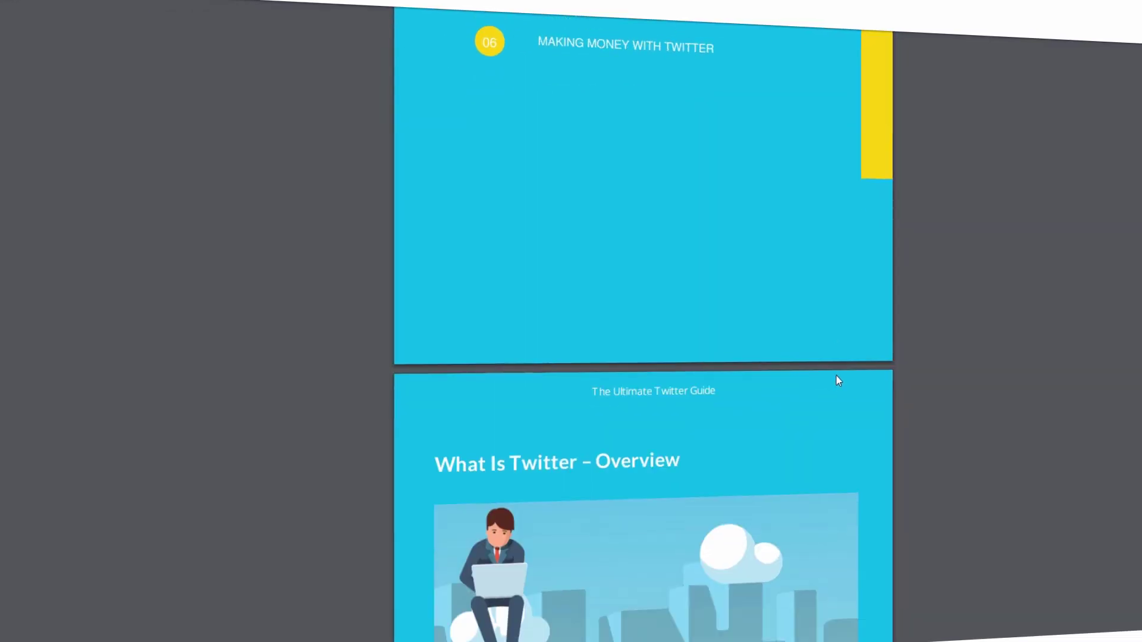
{"action": "scroll", "coordinate": [839, 381], "scroll_direction": "down", "scroll_amount": 20}
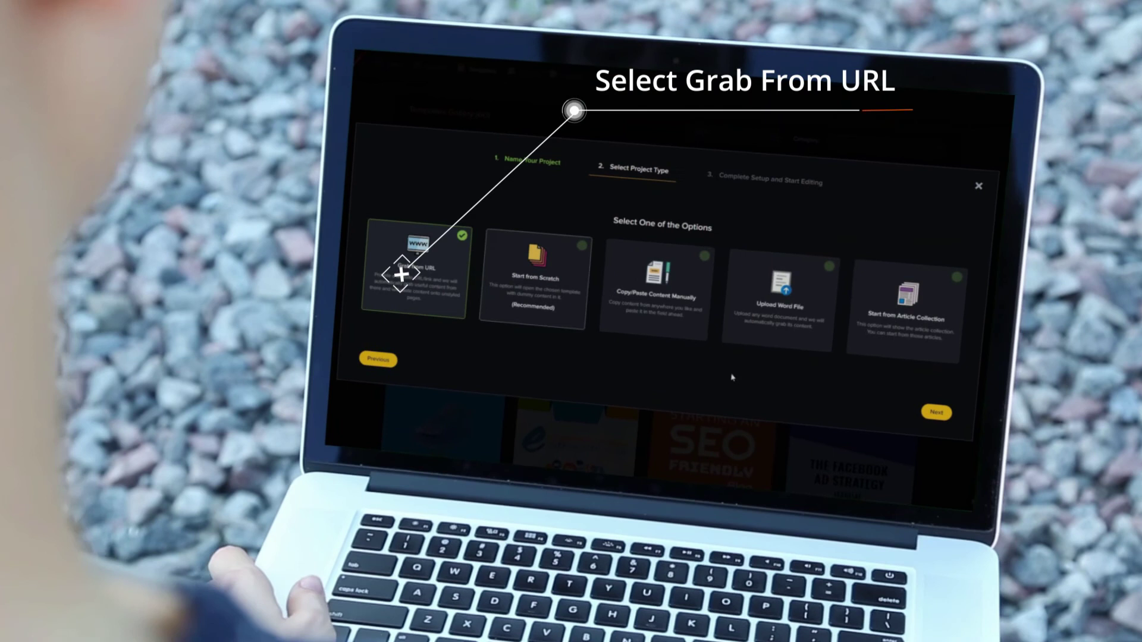
- Choose Grab From URL as the new project type and scroll down the setup page
{"action": "left_click", "coordinate": [936, 412]}
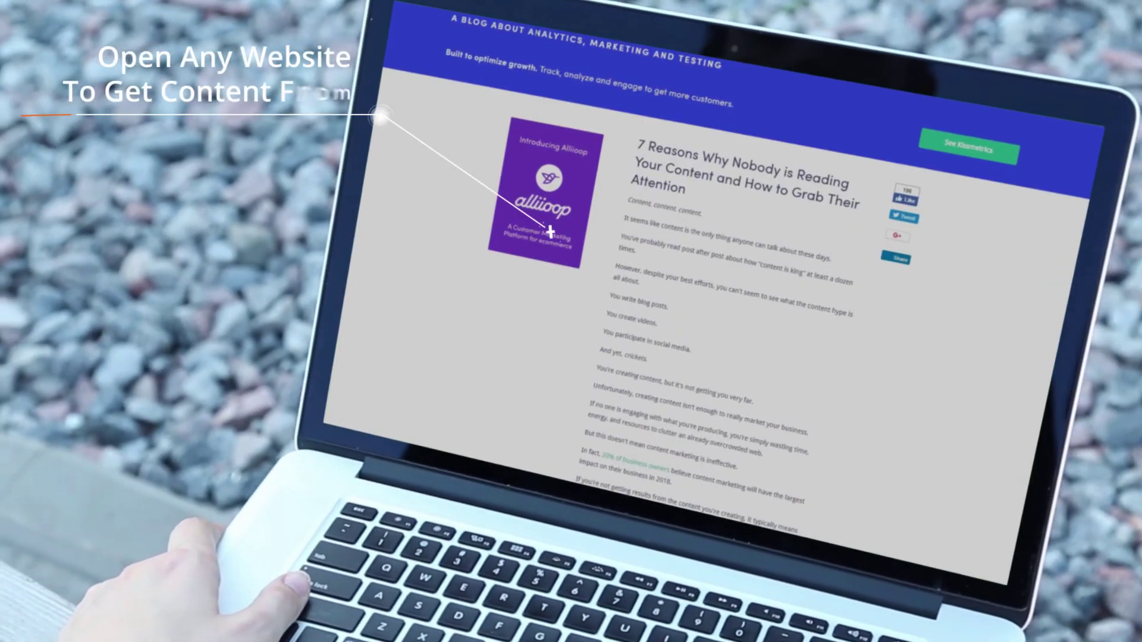
{"action": "scroll", "coordinate": [798, 378], "scroll_direction": "down", "scroll_amount": 5}
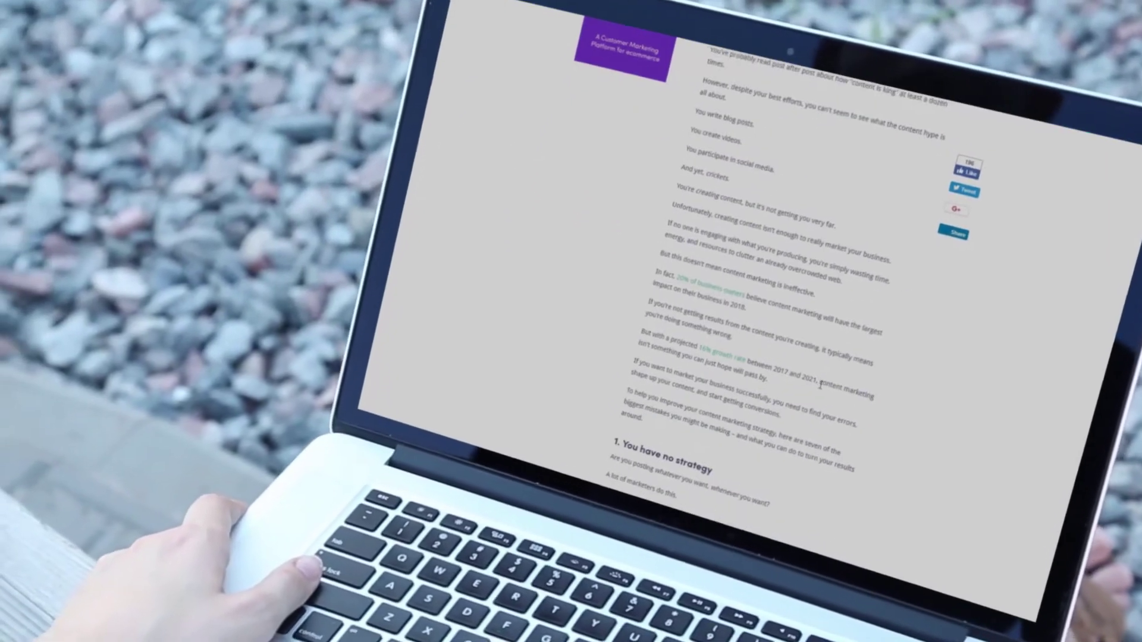
{"action": "scroll", "coordinate": [821, 386], "scroll_direction": "down", "scroll_amount": 15}
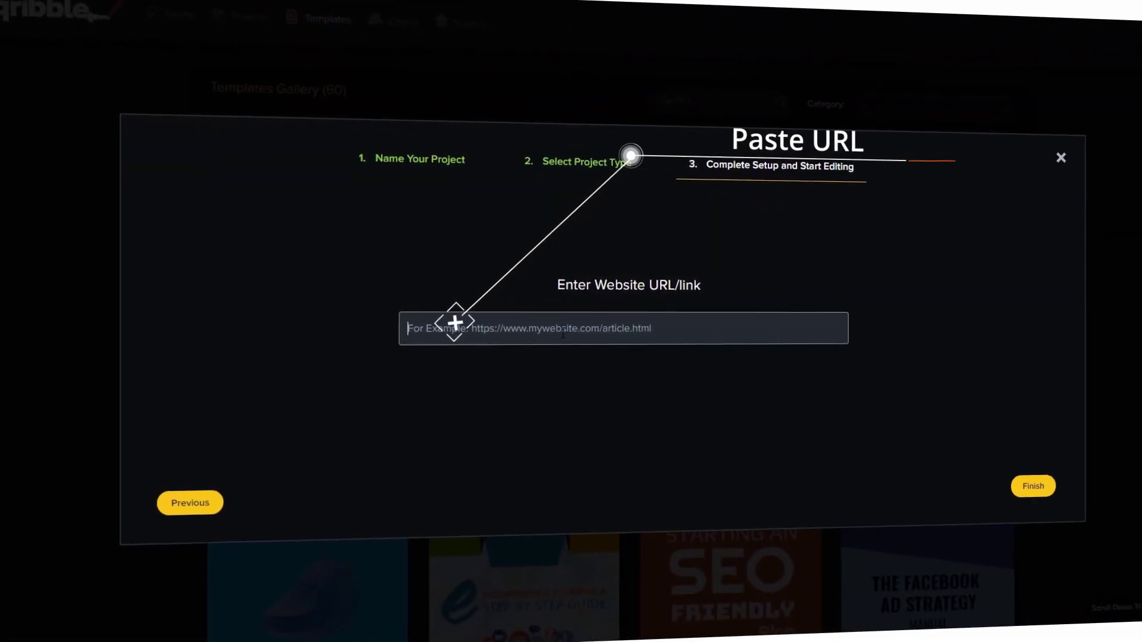
- Paste the blog article's URL and change the Easy Email cover headline to 'Internet Traffic'
{"action": "right_click", "coordinate": [563, 333]}
{"action": "left_click", "coordinate": [613, 433]}
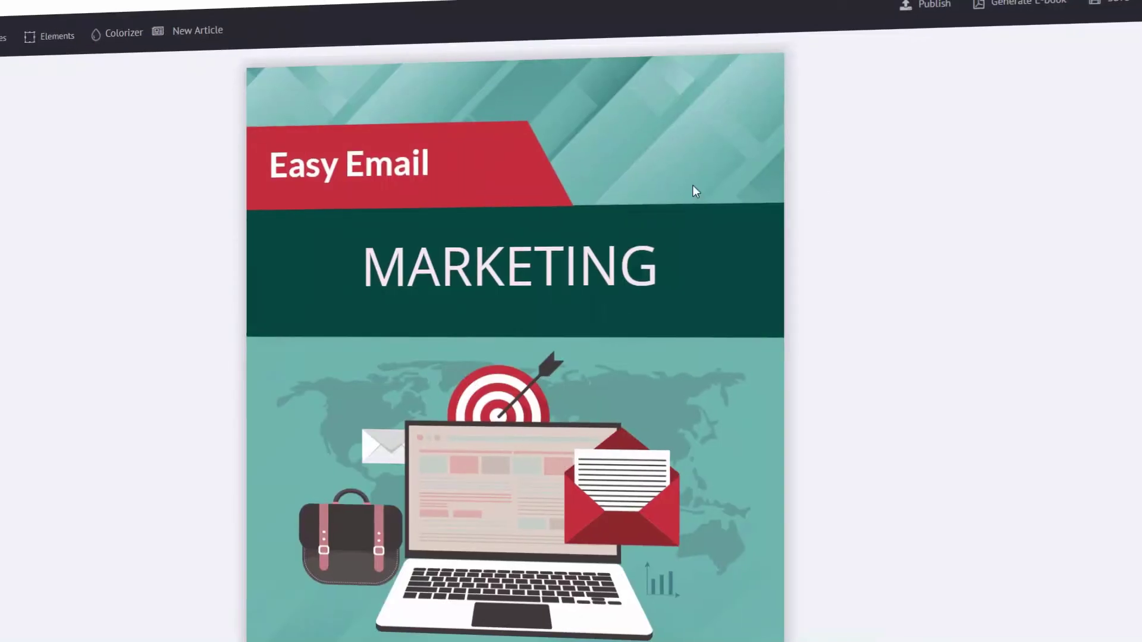
{"action": "left_click", "coordinate": [440, 176]}
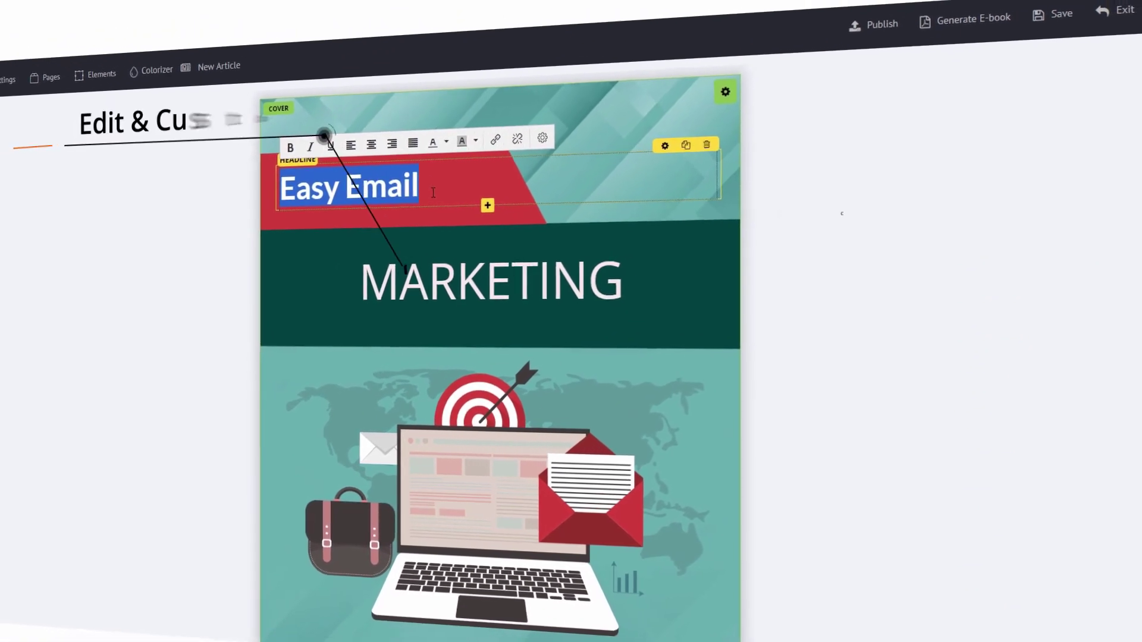
{"action": "key", "text": "BackSpace"}
{"action": "type", "text": "Internet Traf"}
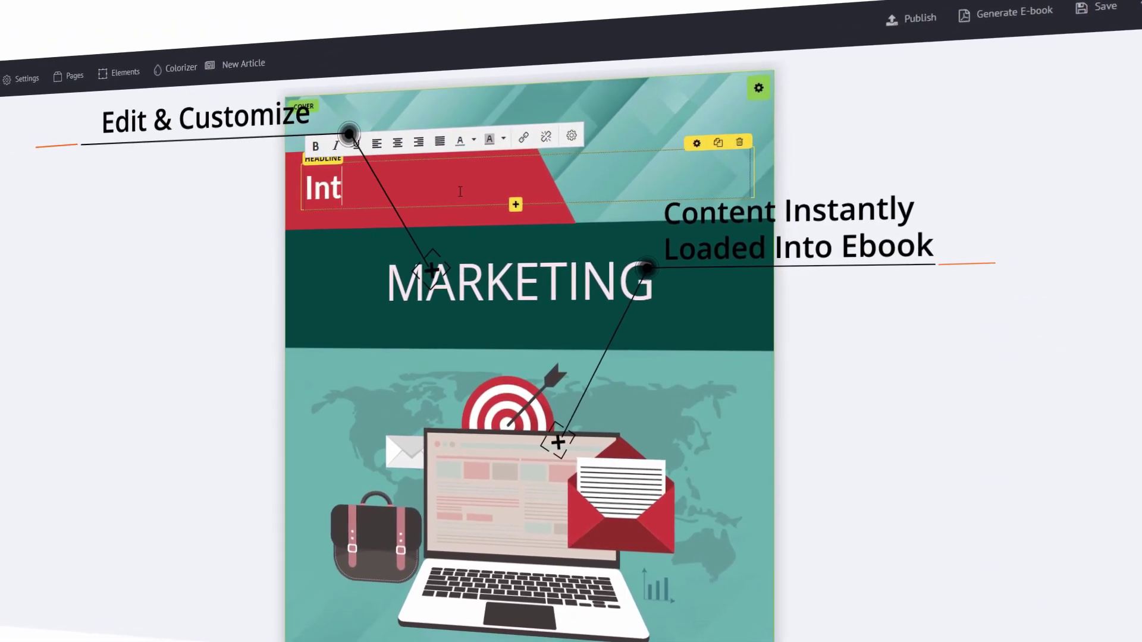
{"action": "type", "text": "fic"}
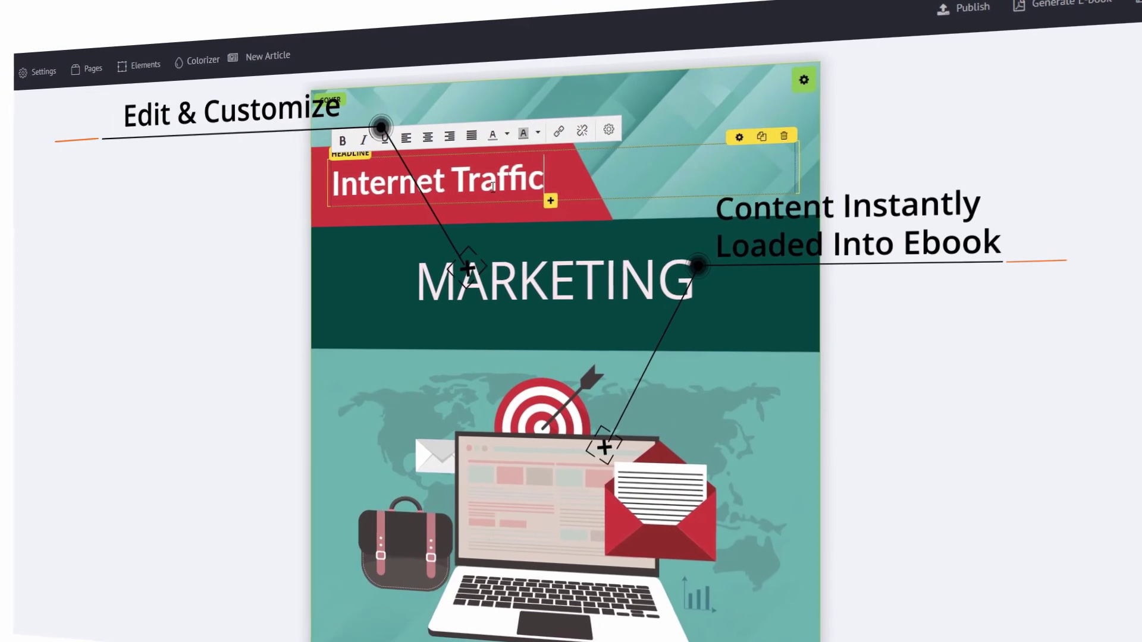
- Replace MARKETING with 'Blueprint' on the cover and scroll through the imported article pages
{"action": "left_click", "coordinate": [518, 275]}
{"action": "double_click", "coordinate": [552, 273]}
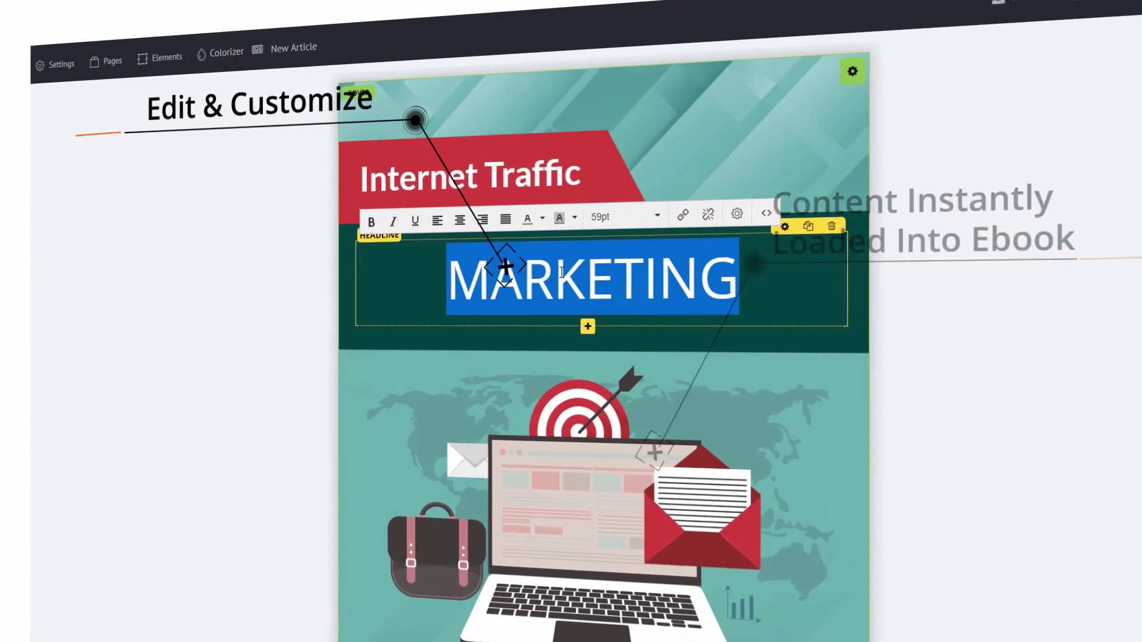
{"action": "type", "text": "Blueprint"}
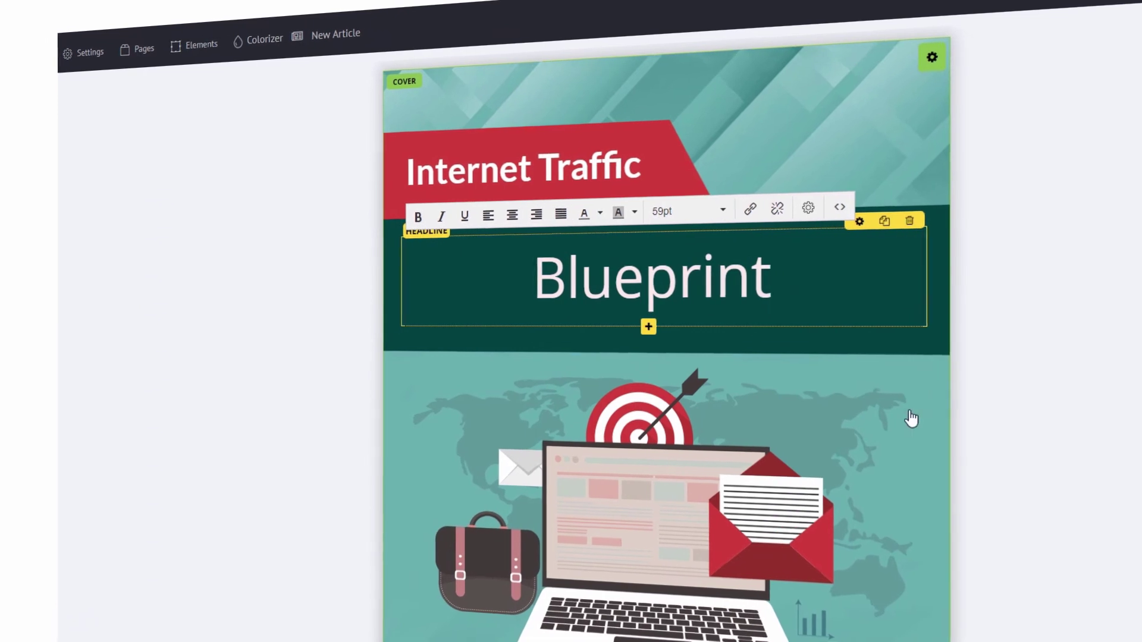
{"action": "left_click", "coordinate": [895, 420]}
{"action": "scroll", "coordinate": [824, 357], "scroll_direction": "down", "scroll_amount": 10}
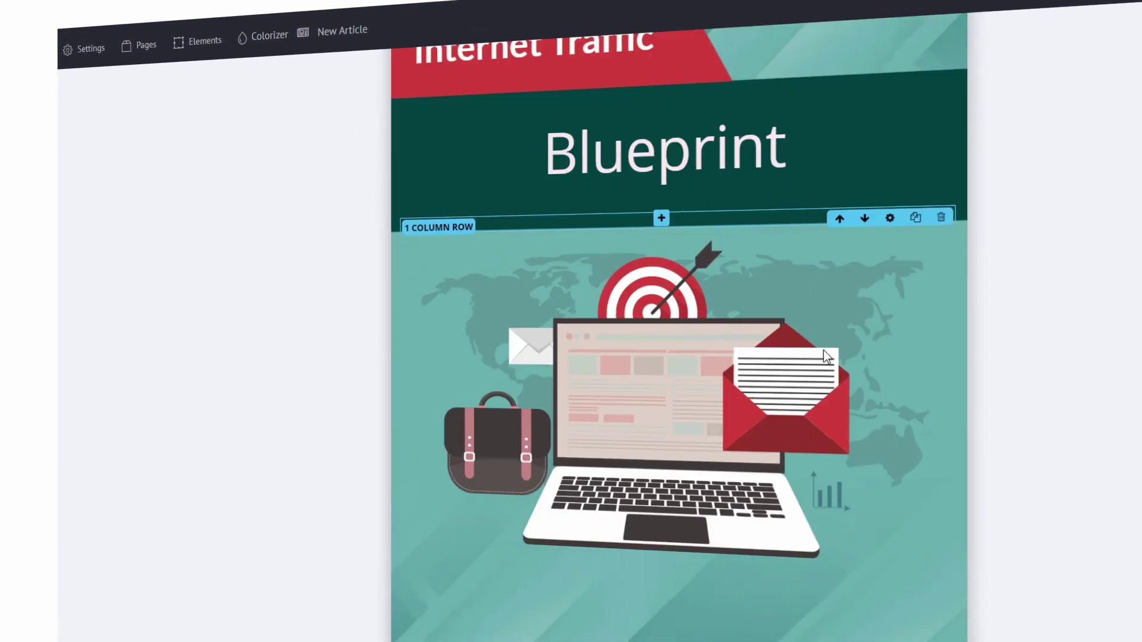
{"action": "scroll", "coordinate": [934, 436], "scroll_direction": "down", "scroll_amount": 8}
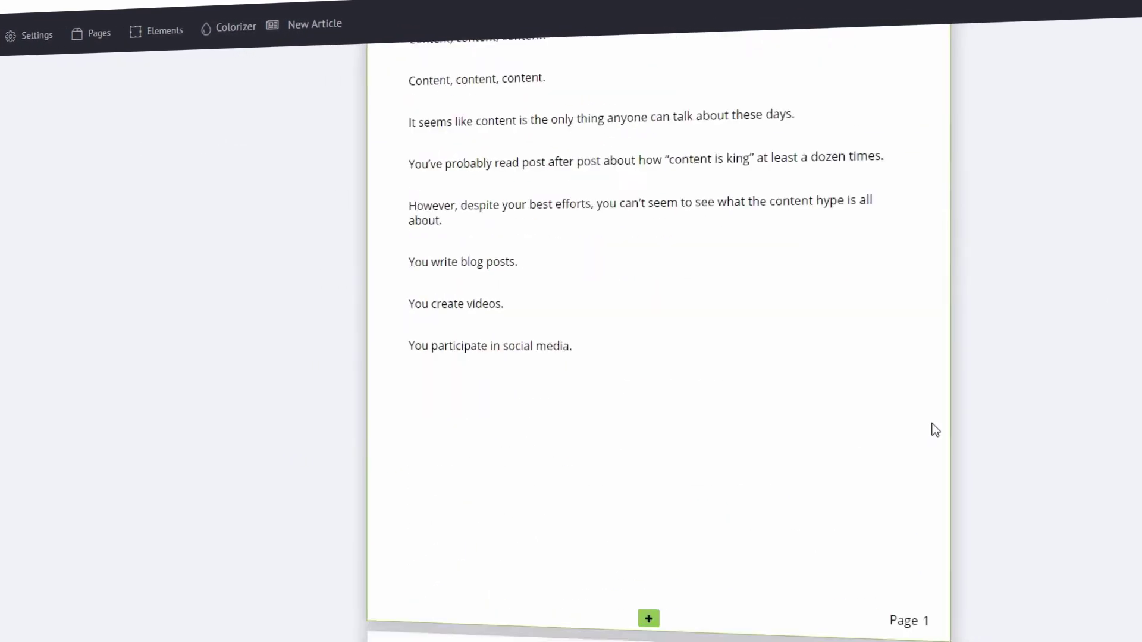
{"action": "scroll", "coordinate": [952, 453], "scroll_direction": "down", "scroll_amount": 15}
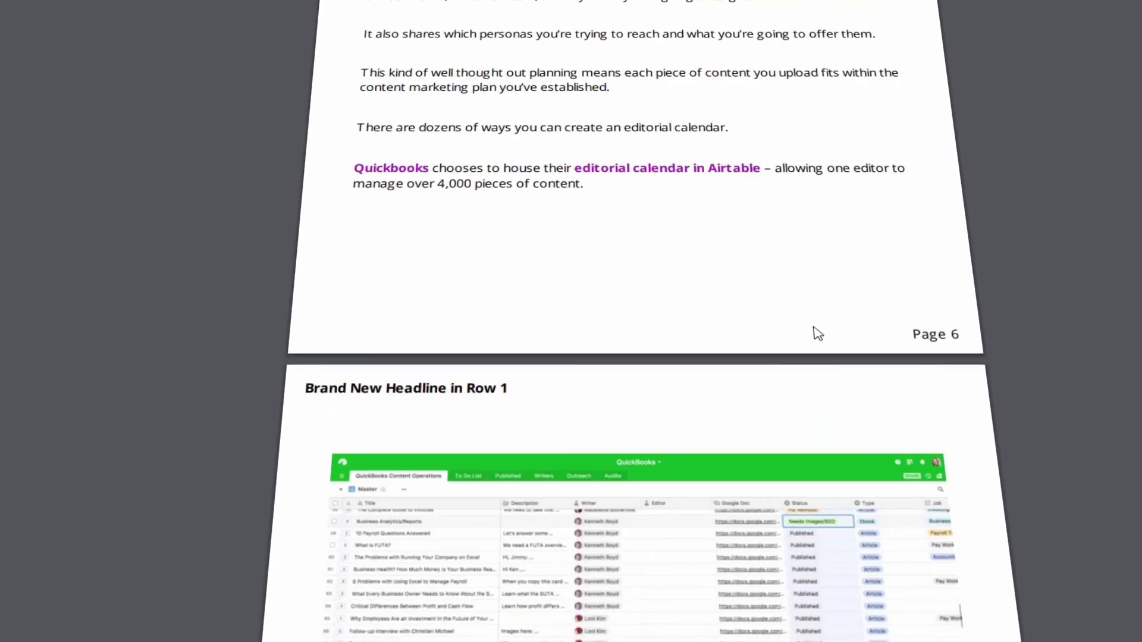
{"action": "scroll", "coordinate": [821, 338], "scroll_direction": "down", "scroll_amount": 6}
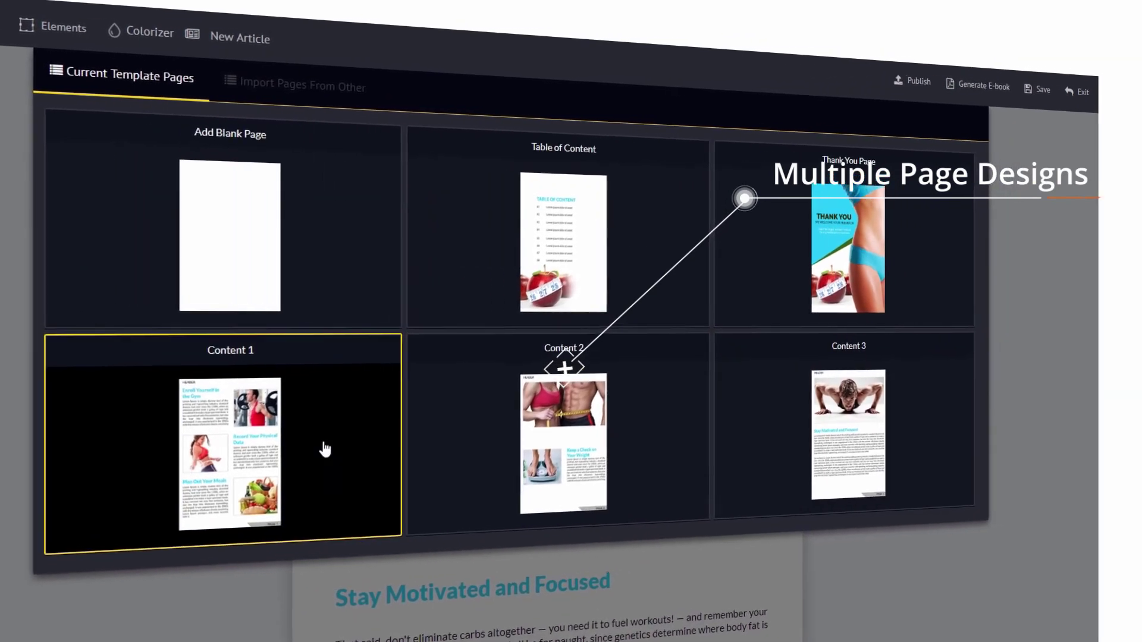
- Add the Content 1 page and change its Enroll Yourself in the Gym headline to '24 Hour Diet Plan'
{"action": "left_click", "coordinate": [257, 452]}
{"action": "left_click", "coordinate": [437, 357]}
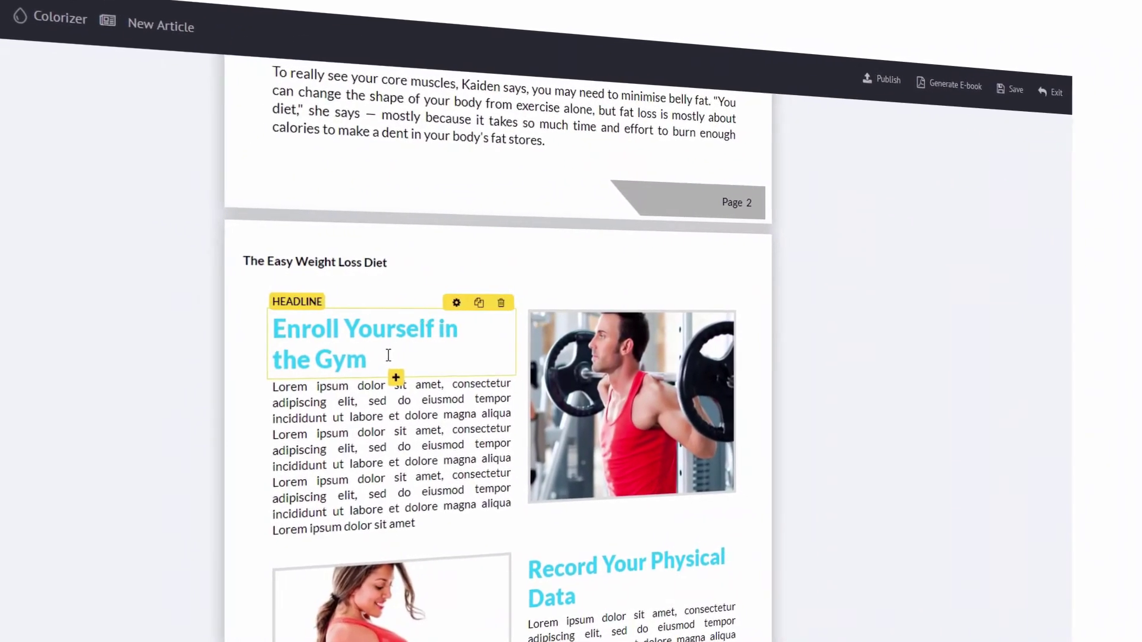
{"action": "triple_click", "coordinate": [330, 357]}
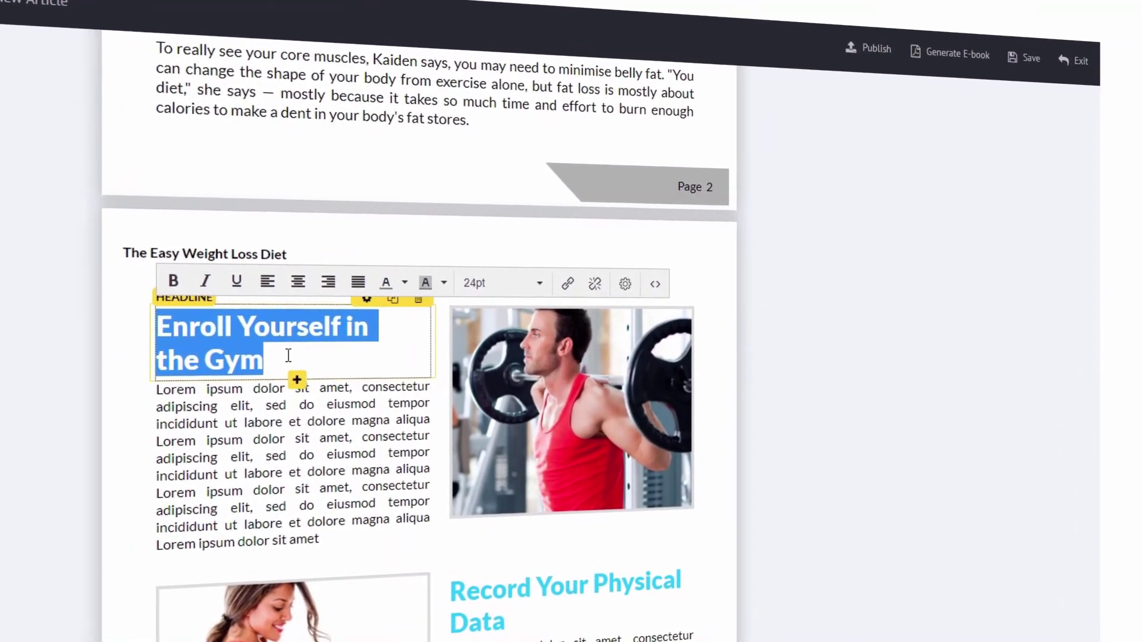
{"action": "type", "text": "24 Hour Diet Plan"}
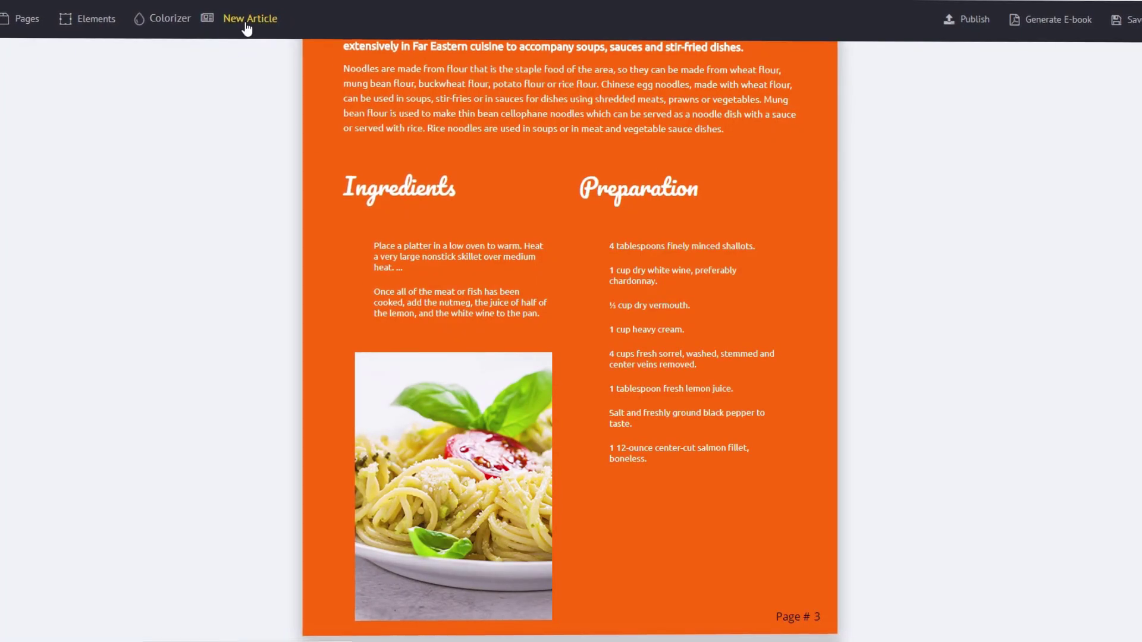
- Add the 'Choosing The Perfect Charcoal Grill' article from the library and select a recipe-page paragraph
{"action": "left_click", "coordinate": [246, 23]}
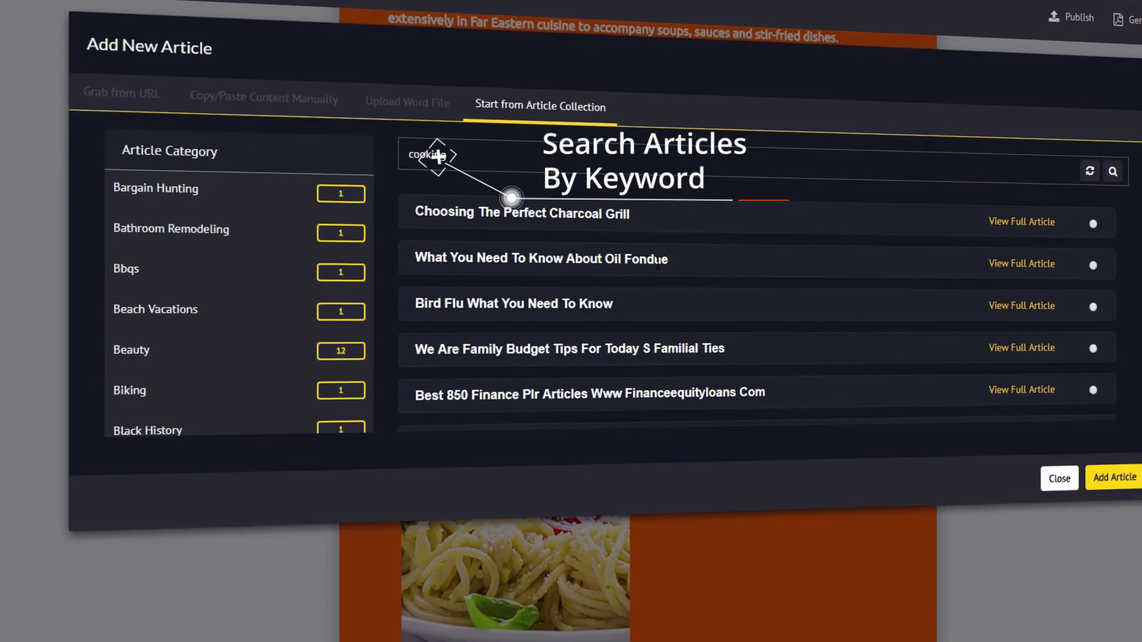
{"action": "scroll", "coordinate": [624, 250], "scroll_direction": "down", "scroll_amount": 3}
{"action": "scroll", "coordinate": [631, 260], "scroll_direction": "up", "scroll_amount": 5}
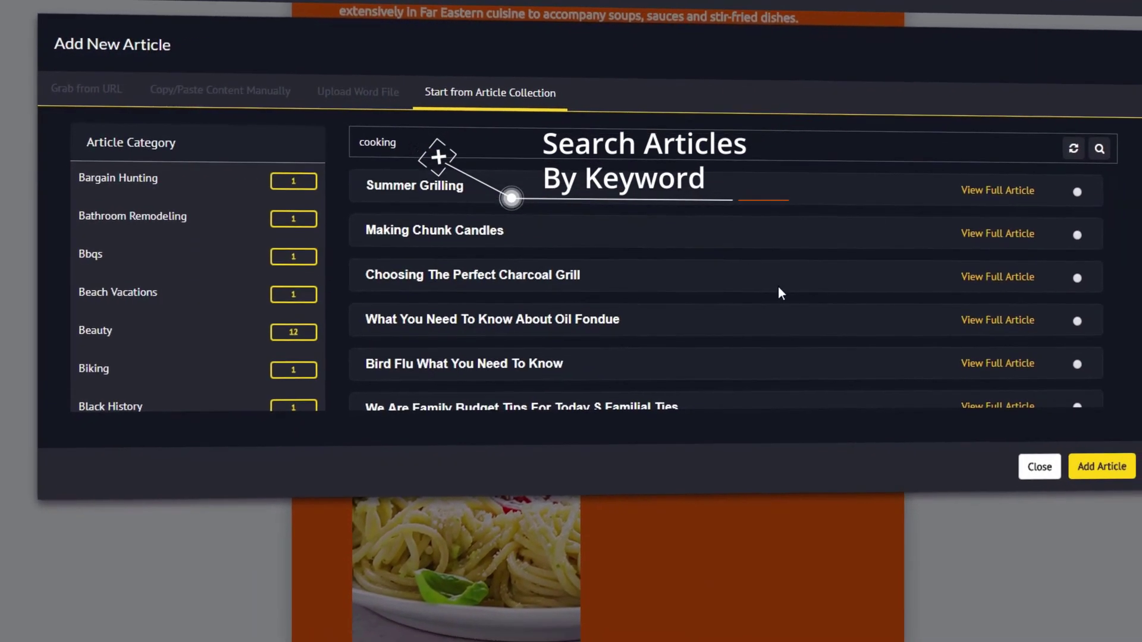
{"action": "left_click", "coordinate": [956, 269]}
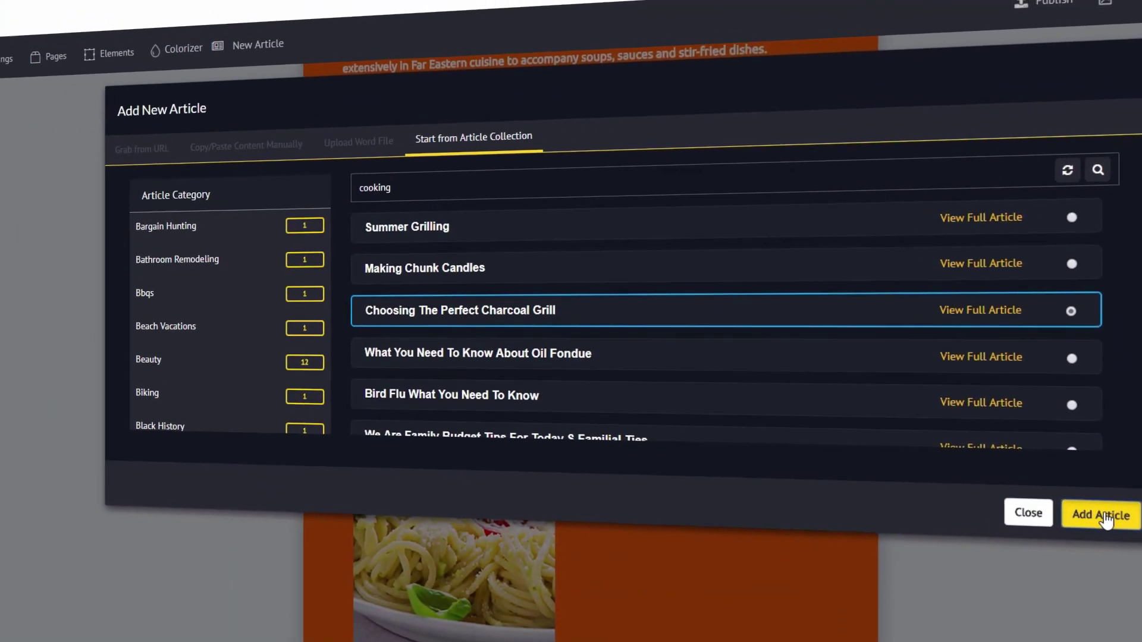
{"action": "left_click", "coordinate": [1083, 471]}
{"action": "scroll", "coordinate": [618, 366], "scroll_direction": "down", "scroll_amount": 10}
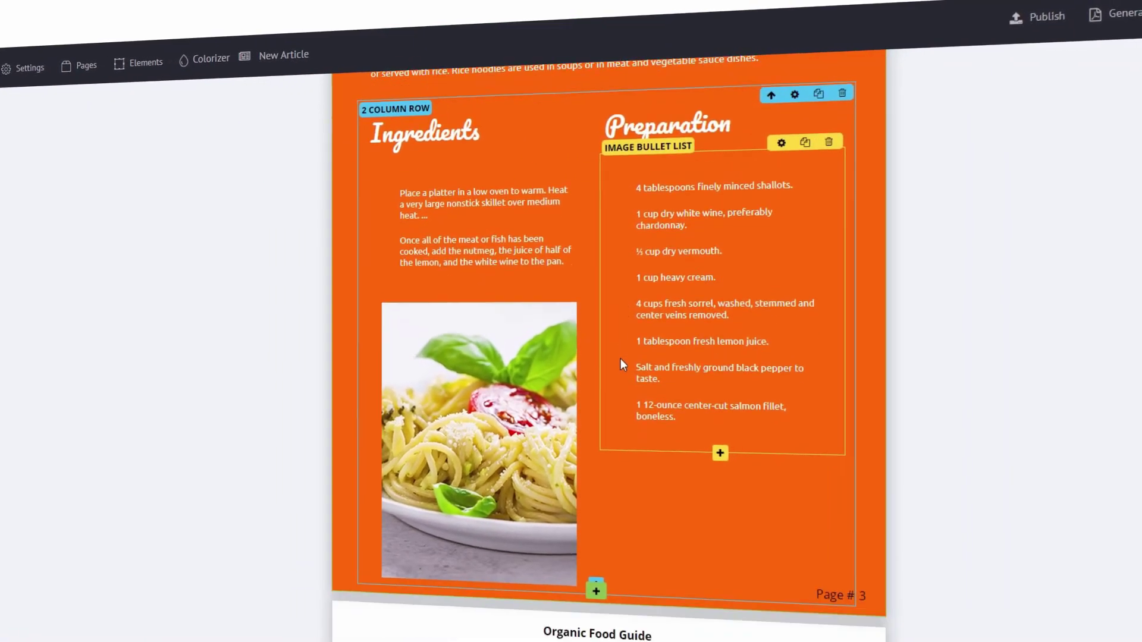
{"action": "scroll", "coordinate": [619, 352], "scroll_direction": "down", "scroll_amount": 2}
{"action": "left_click", "coordinate": [620, 357]}
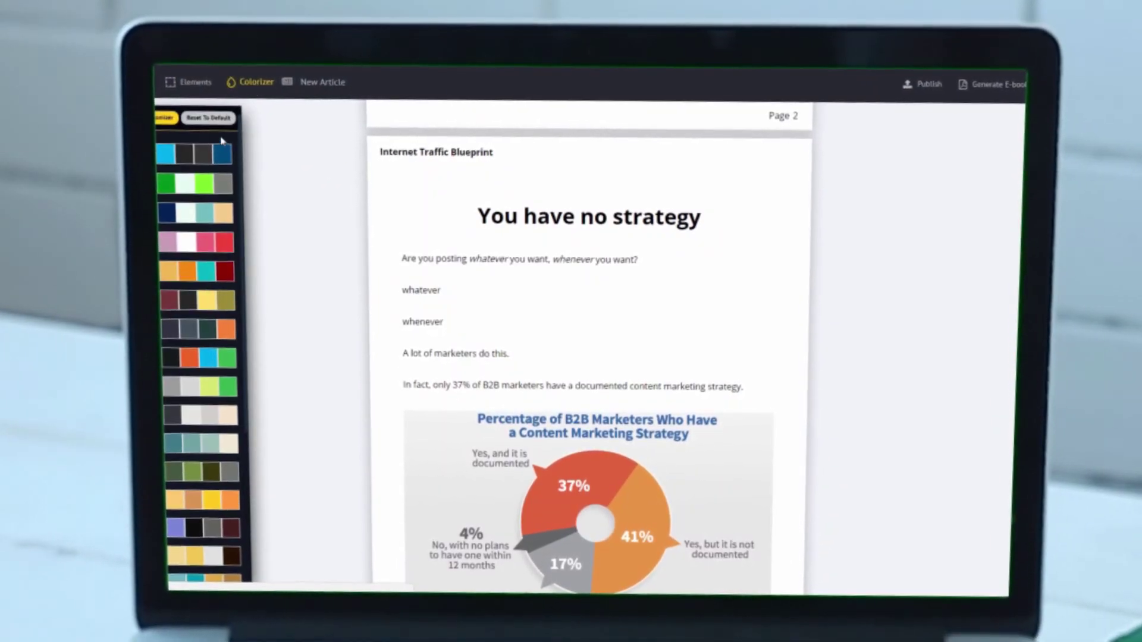
- Apply the pink-and-red colour scheme, then try another Colorizer palette on the pages
{"action": "left_click", "coordinate": [185, 241]}
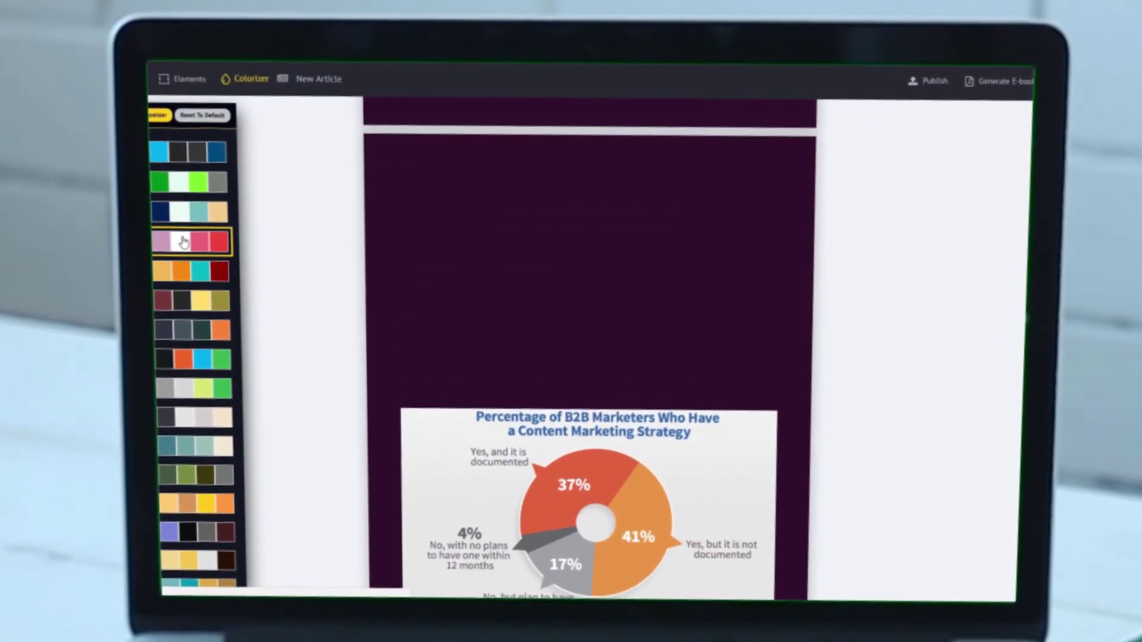
{"action": "left_click", "coordinate": [154, 216]}
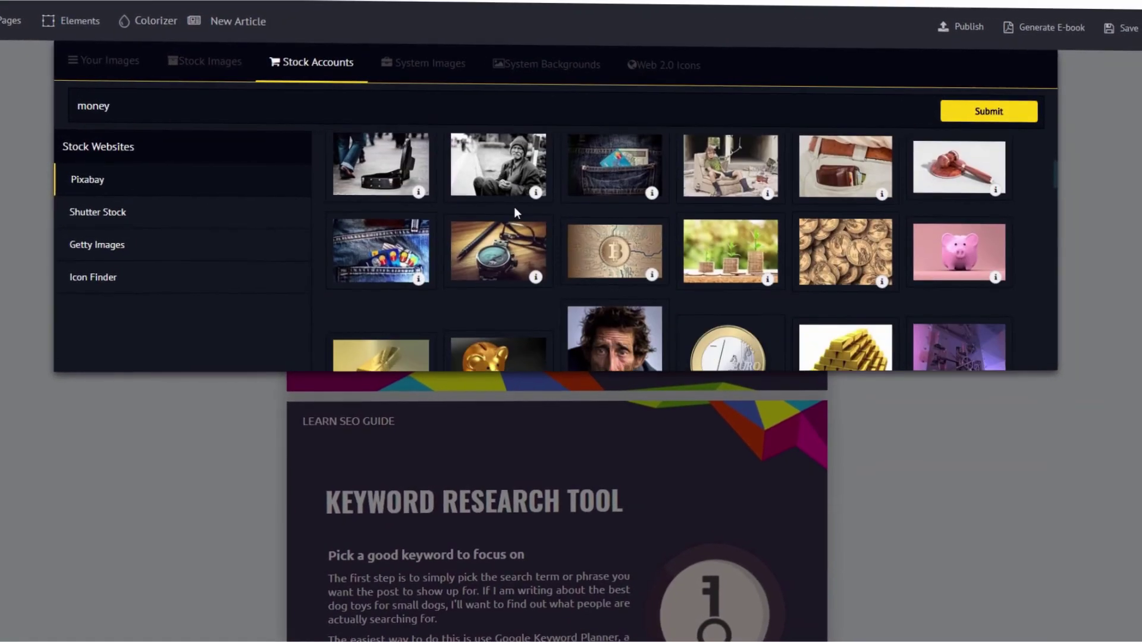
{"action": "scroll", "coordinate": [510, 226], "scroll_direction": "down", "scroll_amount": 10}
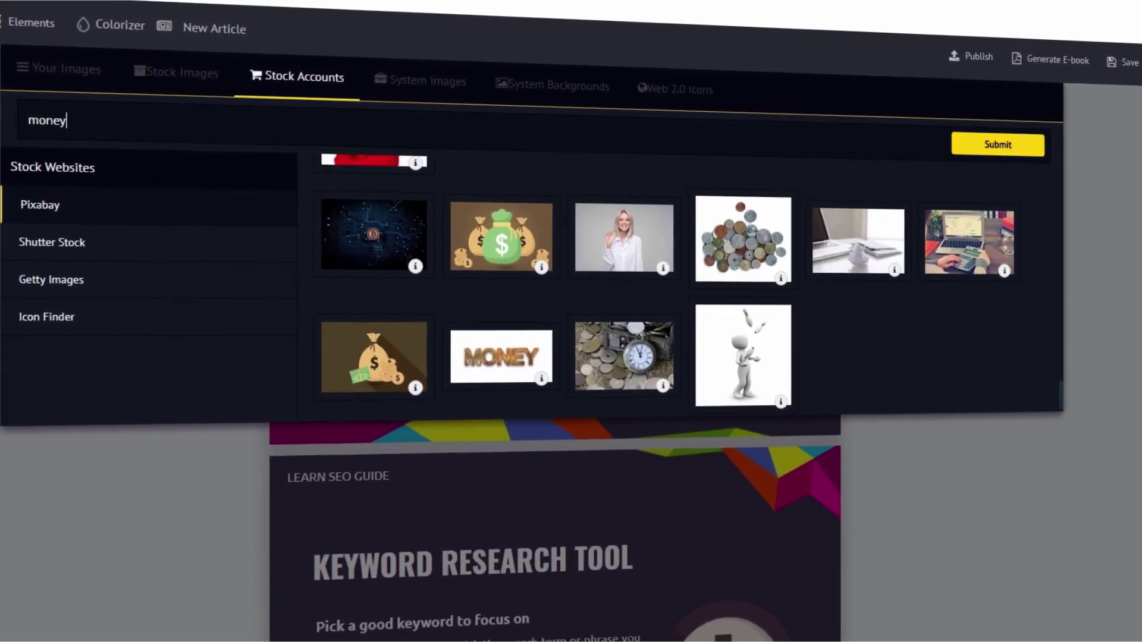
- Search the stock photos for 'cat', then 'dog', and browse the results
{"action": "key", "text": "ctrl+a"}
{"action": "type", "text": "cat"}
{"action": "left_click", "coordinate": [1004, 161]}
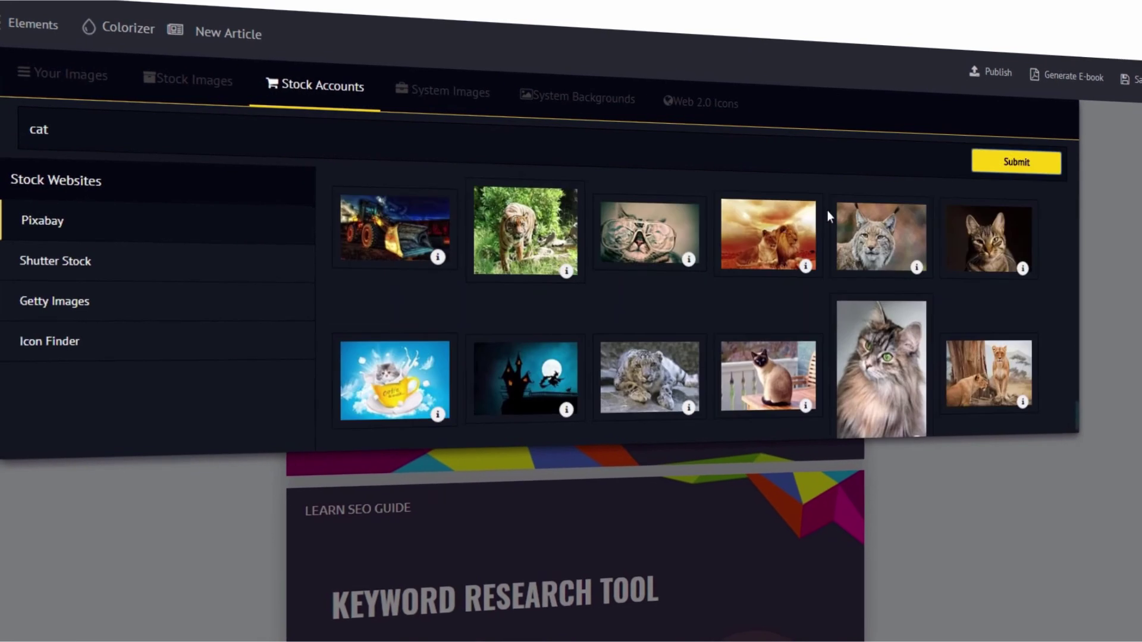
{"action": "scroll", "coordinate": [734, 251], "scroll_direction": "down", "scroll_amount": 3}
{"action": "scroll", "coordinate": [750, 259], "scroll_direction": "down", "scroll_amount": 10}
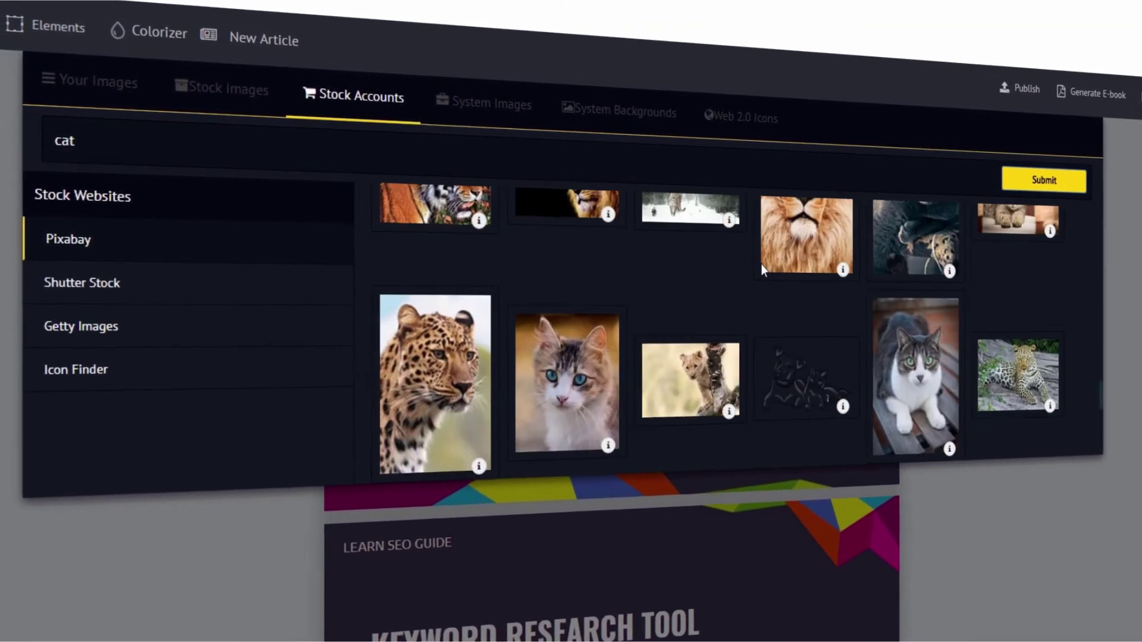
{"action": "left_click", "coordinate": [84, 152]}
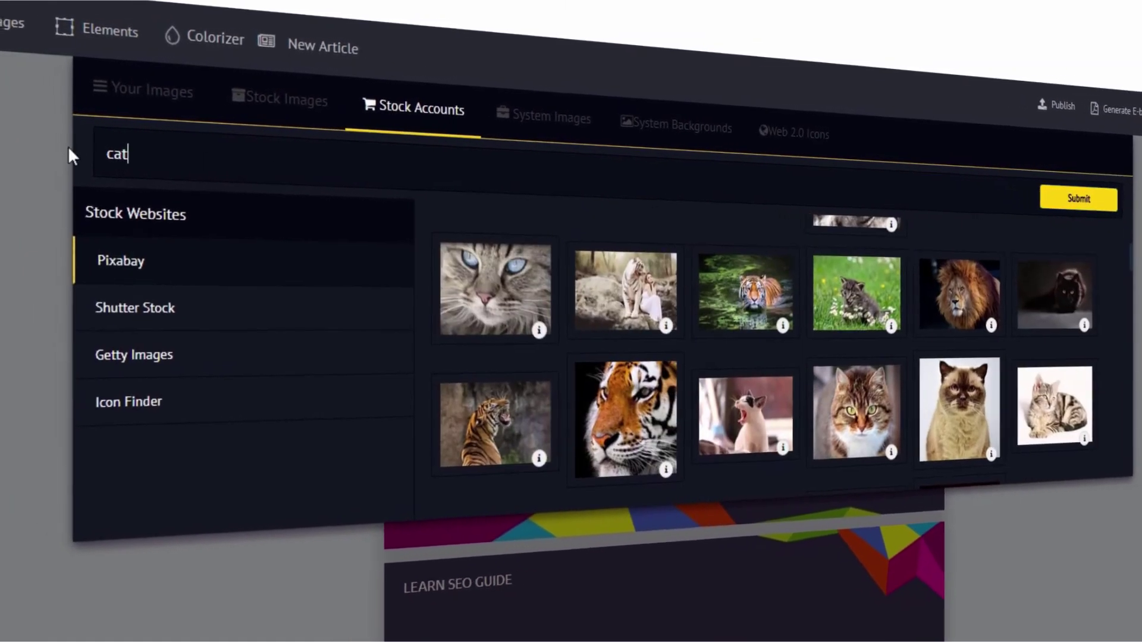
{"action": "key", "text": "ctrl+a"}
{"action": "type", "text": "dog"}
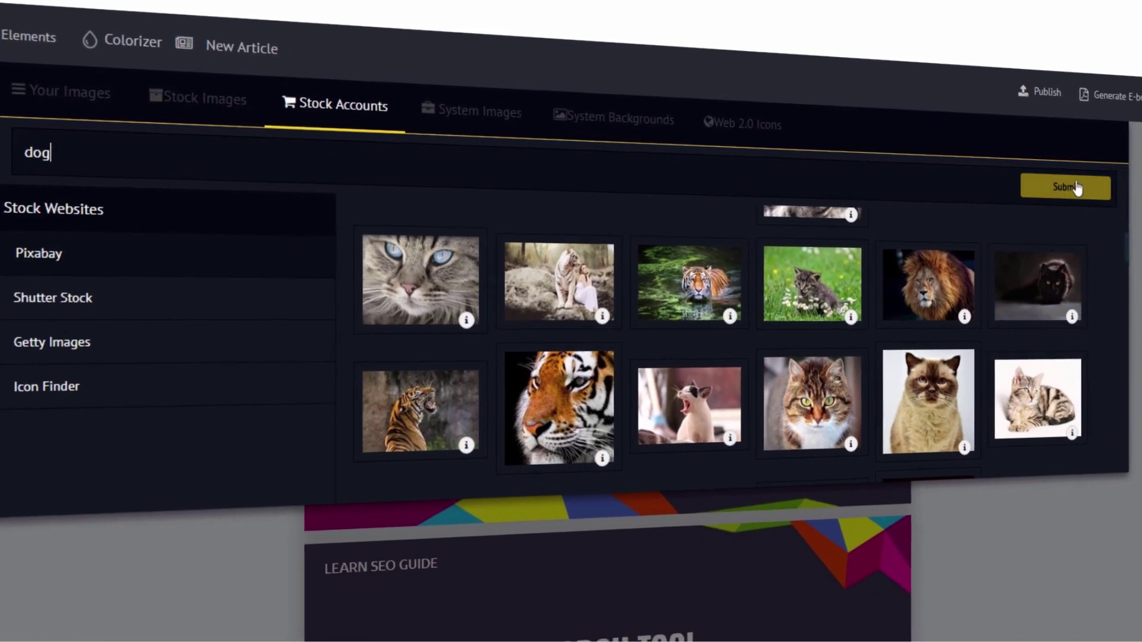
{"action": "left_click", "coordinate": [1071, 189]}
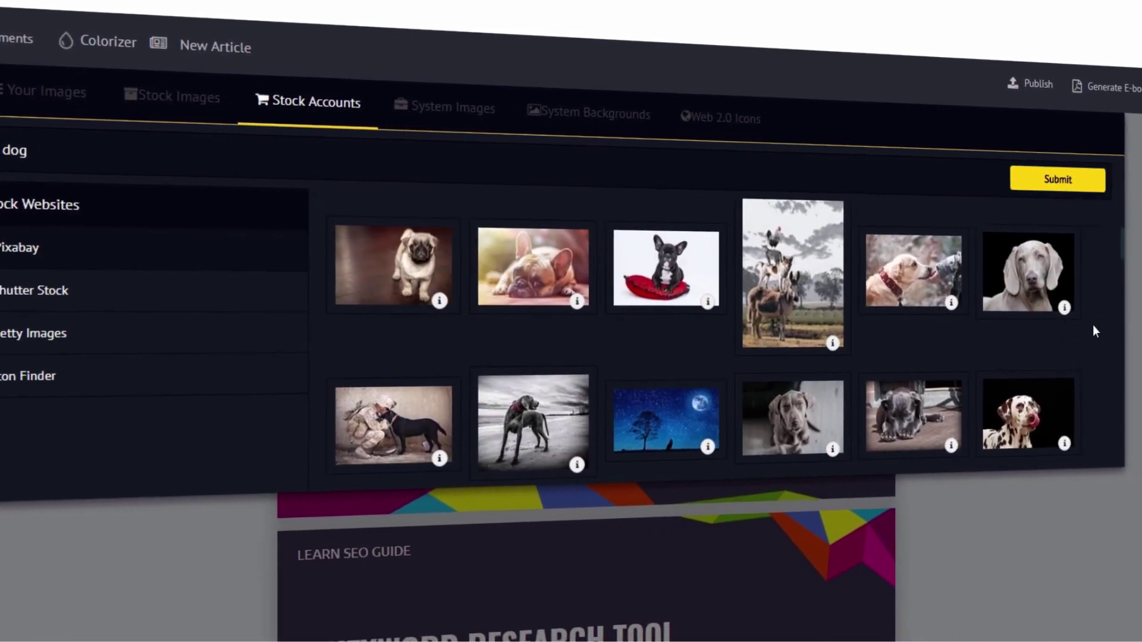
{"action": "scroll", "coordinate": [1094, 325], "scroll_direction": "down", "scroll_amount": 15}
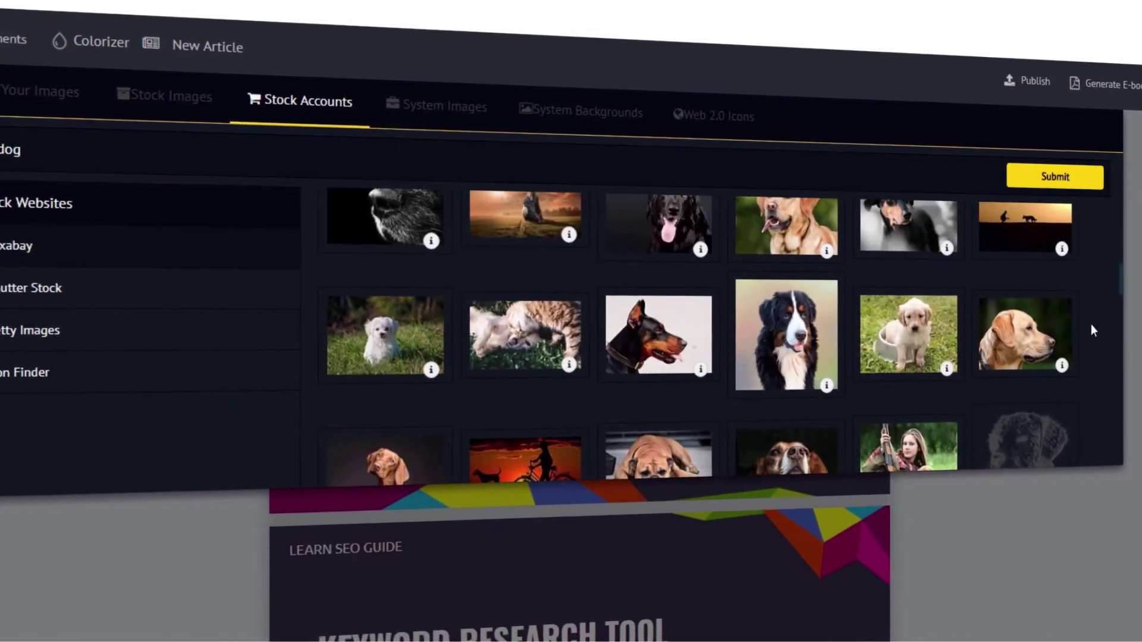
{"action": "scroll", "coordinate": [1085, 316], "scroll_direction": "up", "scroll_amount": 15}
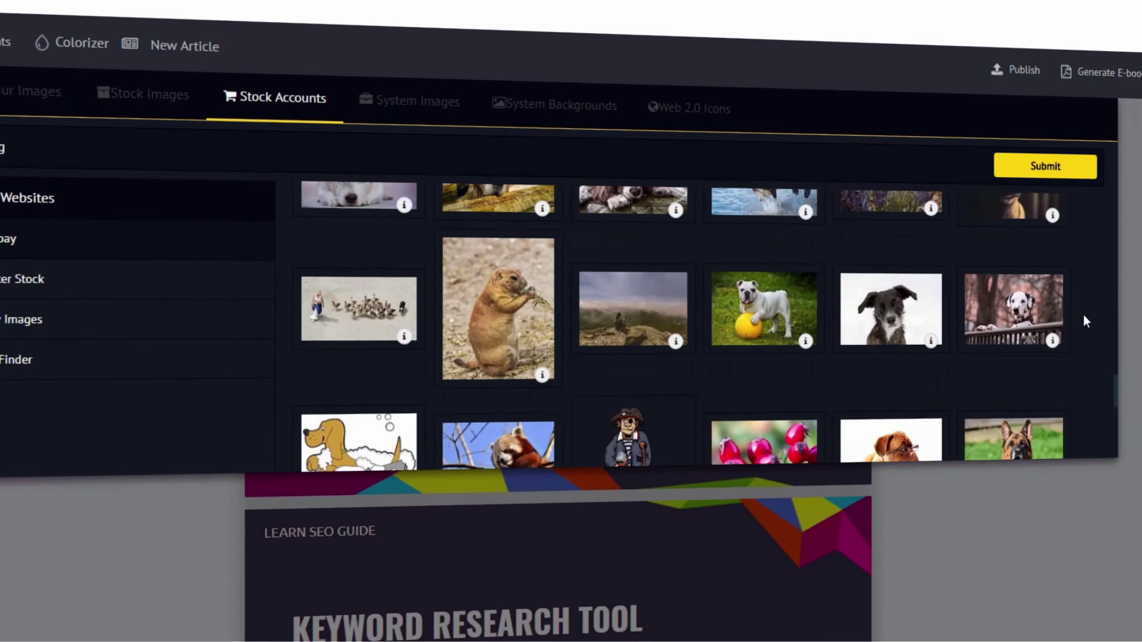
- Try system backgrounds on the page, settling on the teal and orange diagonal one
{"action": "left_click", "coordinate": [399, 99]}
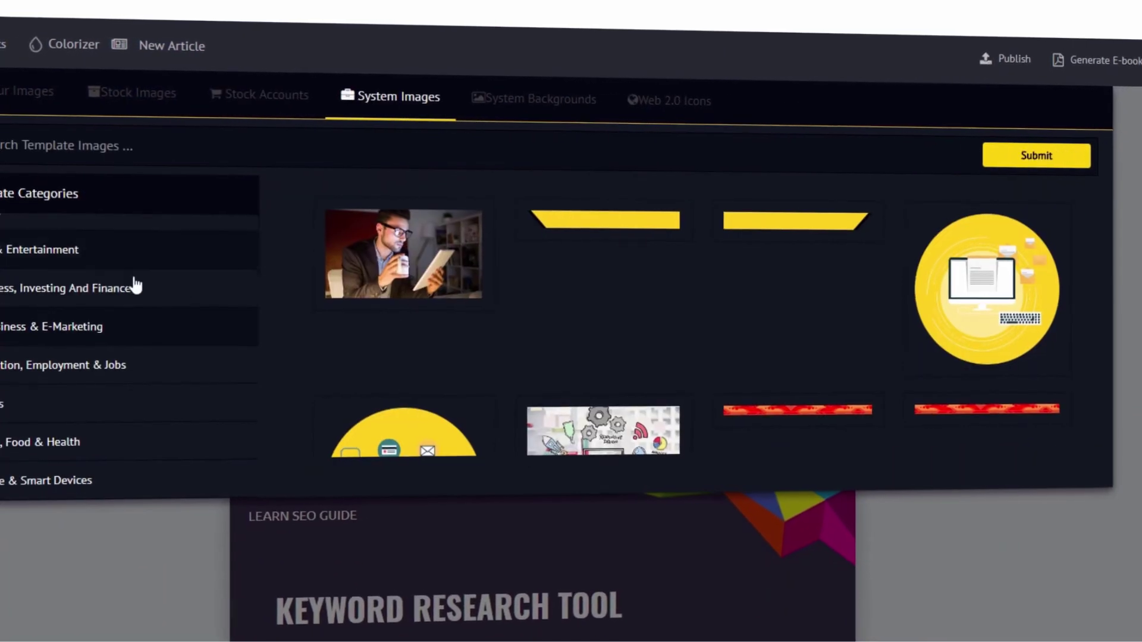
{"action": "scroll", "coordinate": [331, 326], "scroll_direction": "down", "scroll_amount": 6}
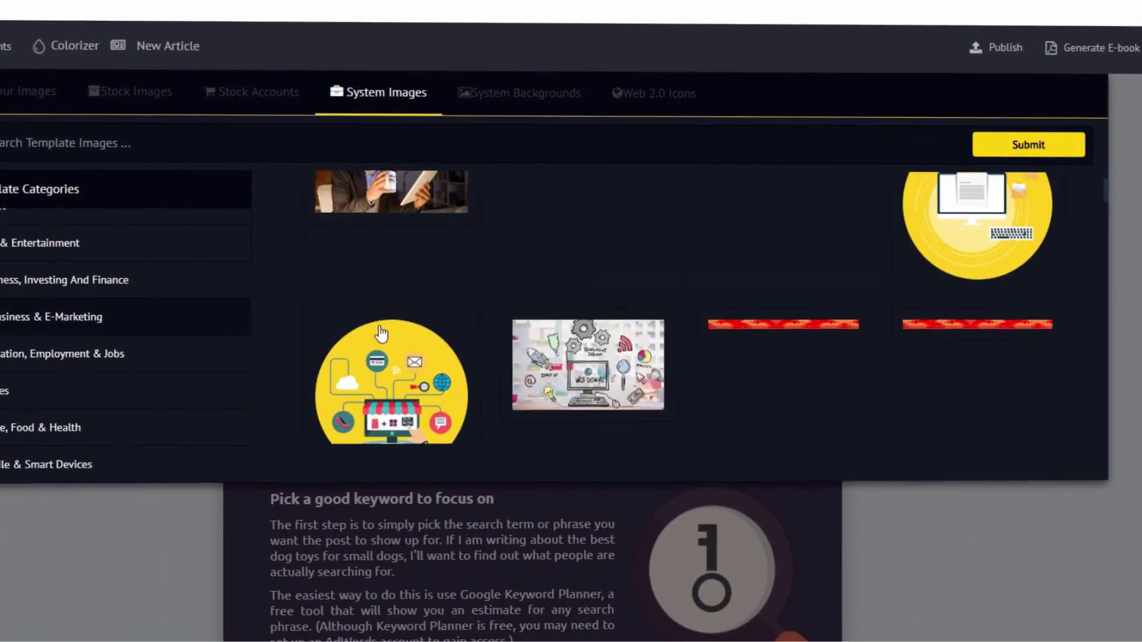
{"action": "scroll", "coordinate": [392, 323], "scroll_direction": "down", "scroll_amount": 10}
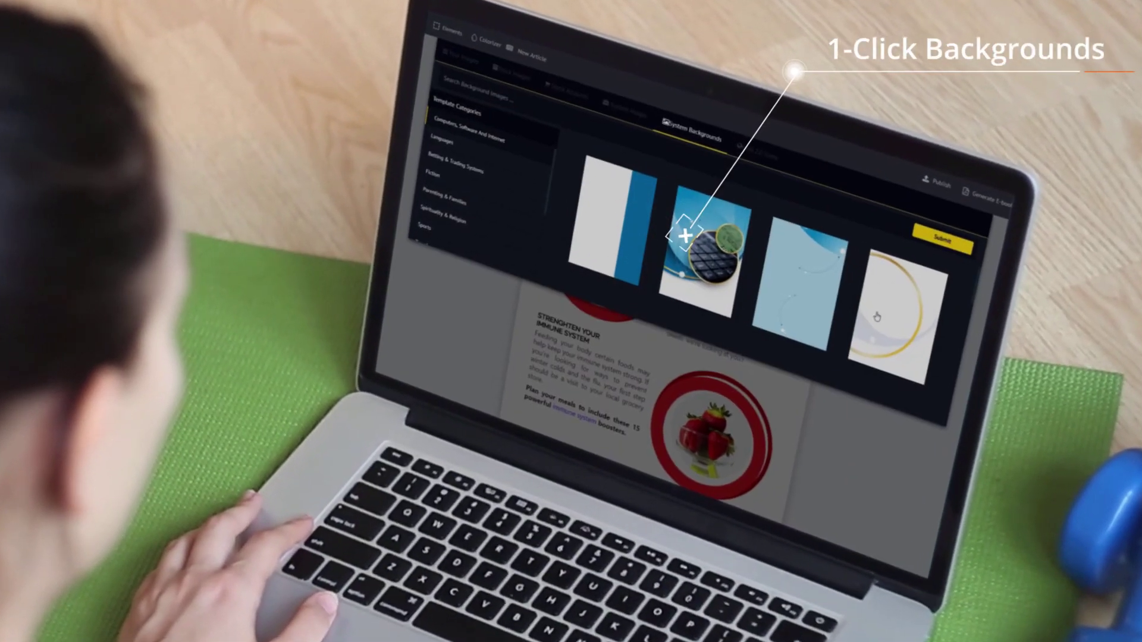
{"action": "left_click", "coordinate": [877, 317]}
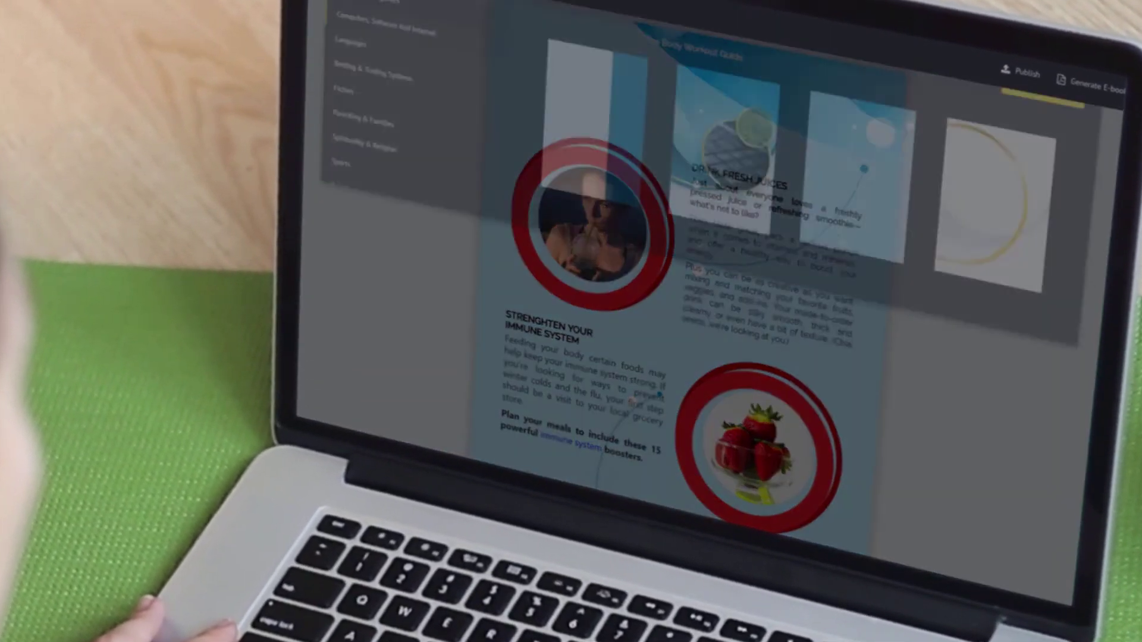
{"action": "scroll", "coordinate": [644, 177], "scroll_direction": "down", "scroll_amount": 5}
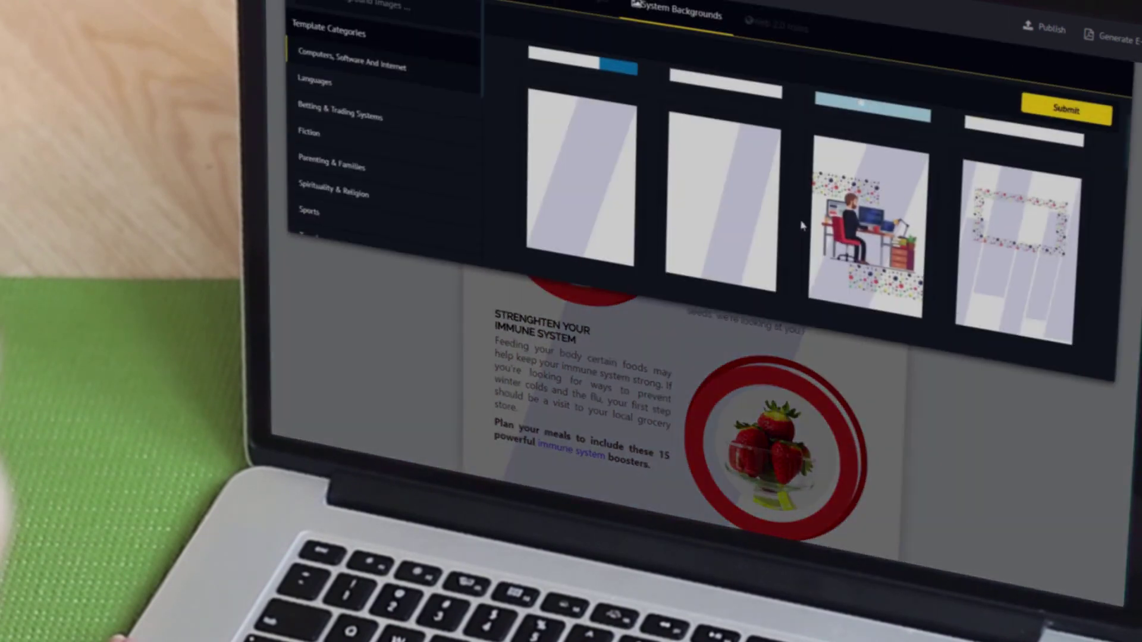
{"action": "scroll", "coordinate": [800, 225], "scroll_direction": "down", "scroll_amount": 3}
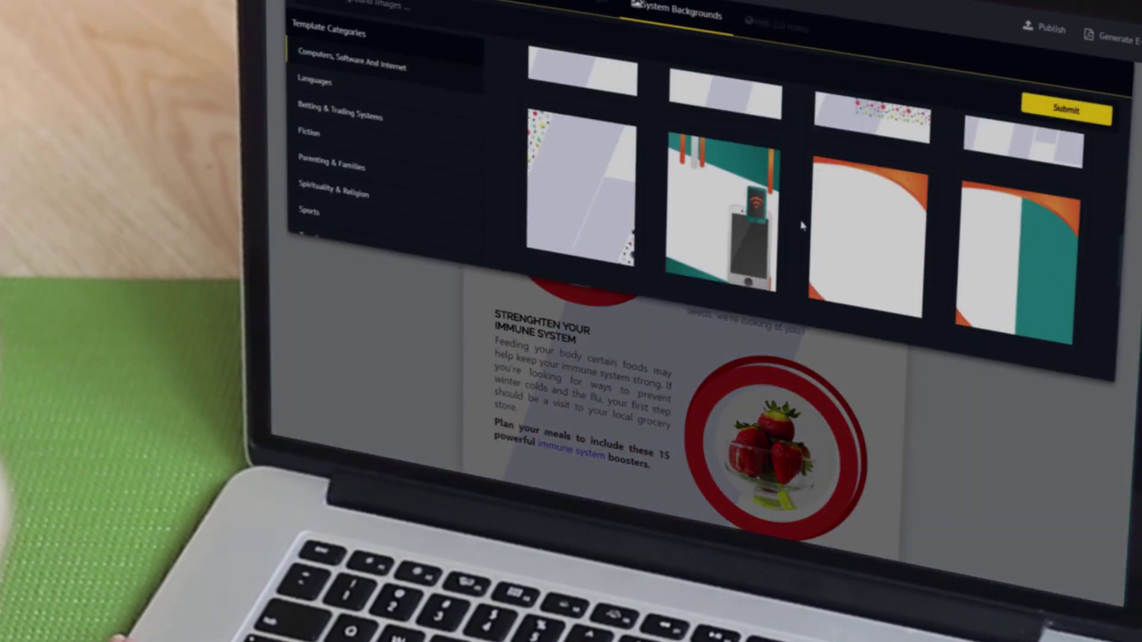
{"action": "left_click", "coordinate": [866, 219]}
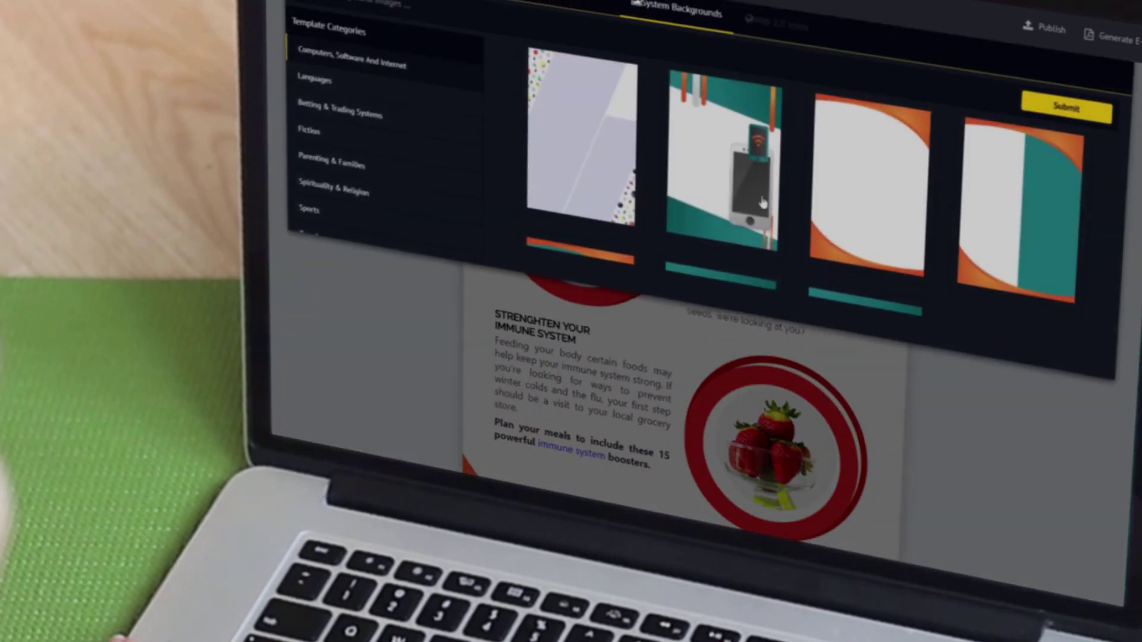
{"action": "scroll", "coordinate": [739, 204], "scroll_direction": "down", "scroll_amount": 3}
{"action": "left_click", "coordinate": [739, 204]}
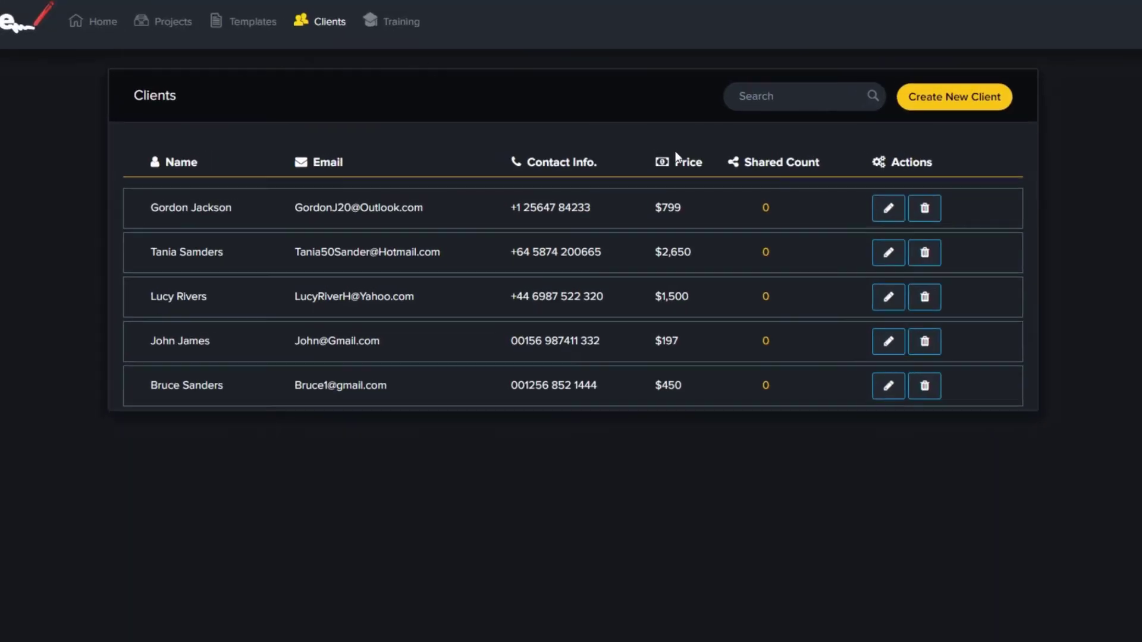
- Create a new client and fill in their full name, e-mail address and contact number
{"action": "left_click", "coordinate": [966, 99]}
{"action": "left_click", "coordinate": [440, 109]}
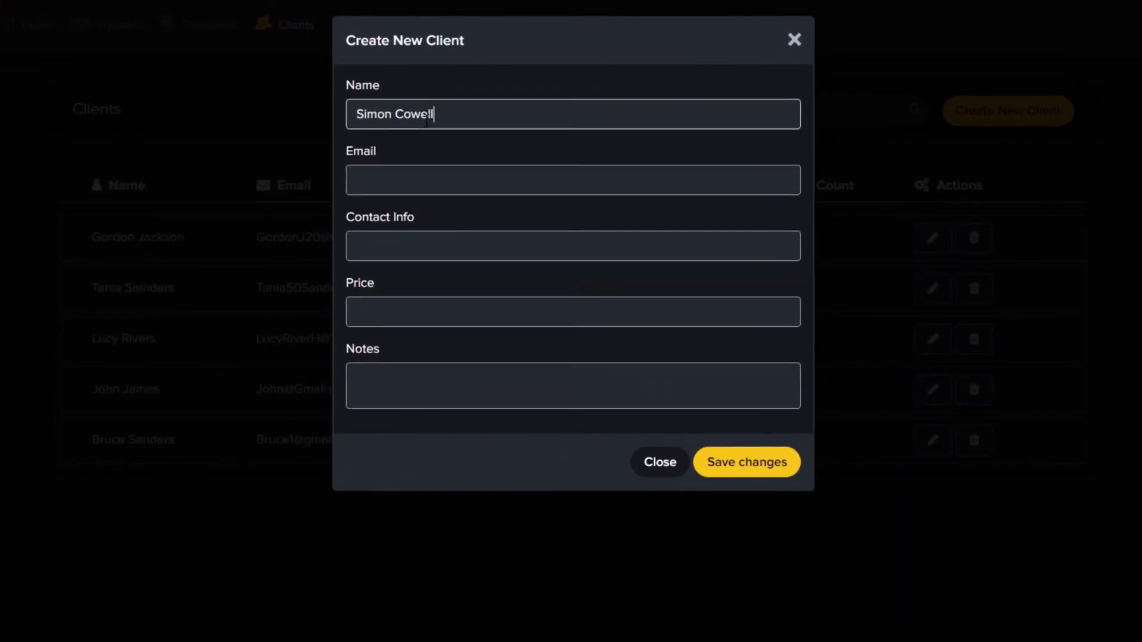
{"action": "key", "text": "Tab"}
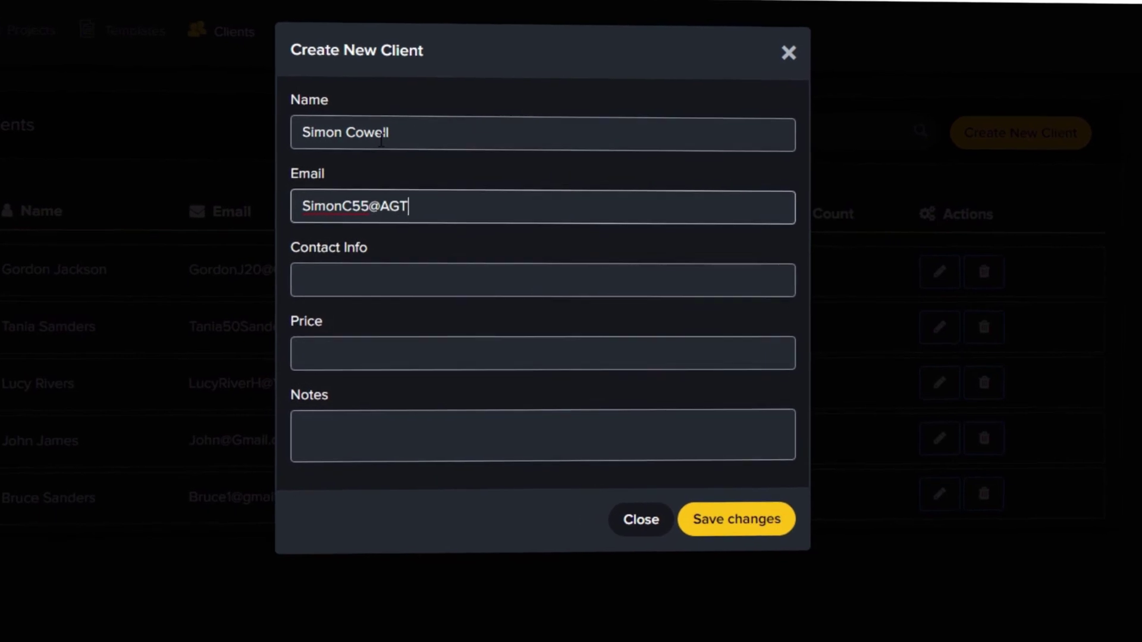
{"action": "key", "text": "Tab"}
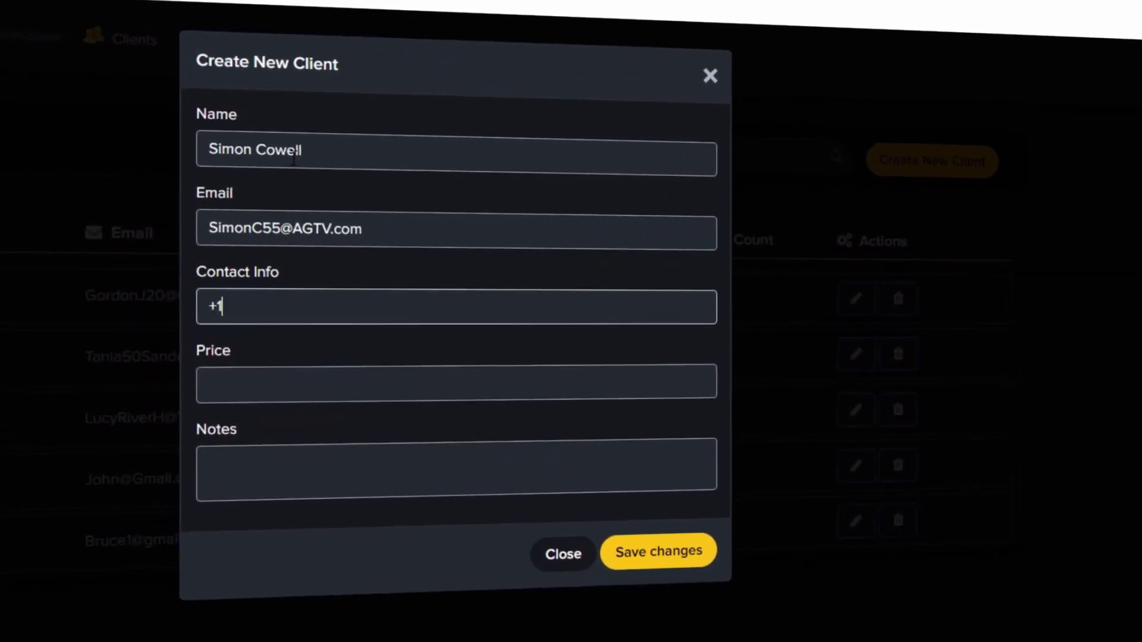
- Set the client's price to $850 with the note 'Ebook Creation and Formatting Services'
{"action": "key", "text": "Tab"}
{"action": "type", "text": "$85"}
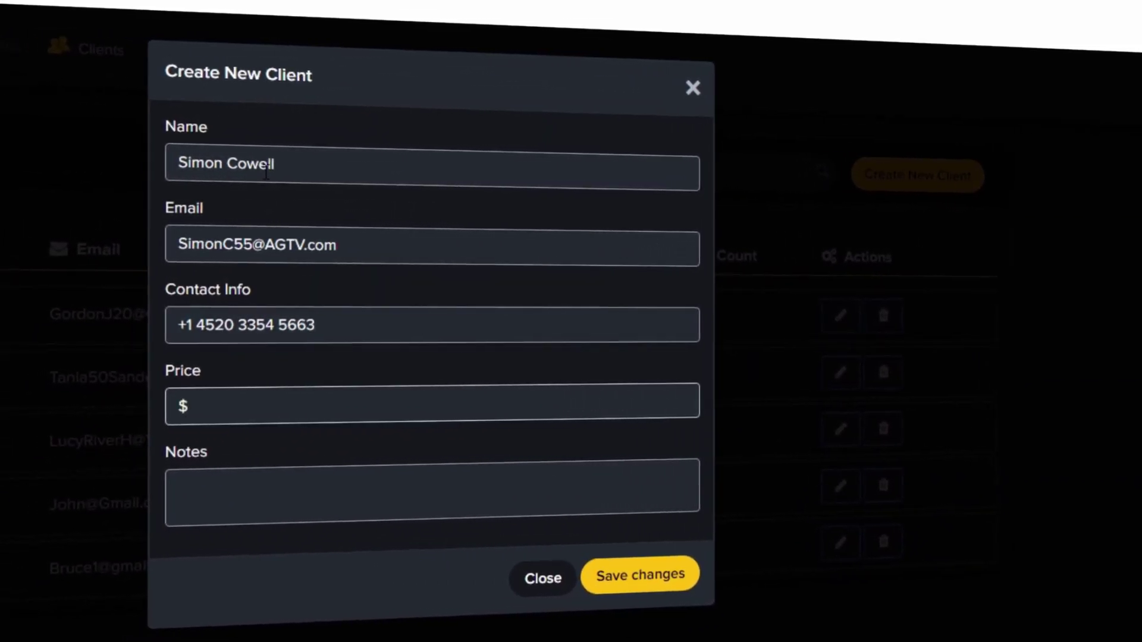
{"action": "type", "text": "0"}
{"action": "key", "text": "Tab"}
{"action": "type", "text": "Ebook Creation and Formatting SErv"}
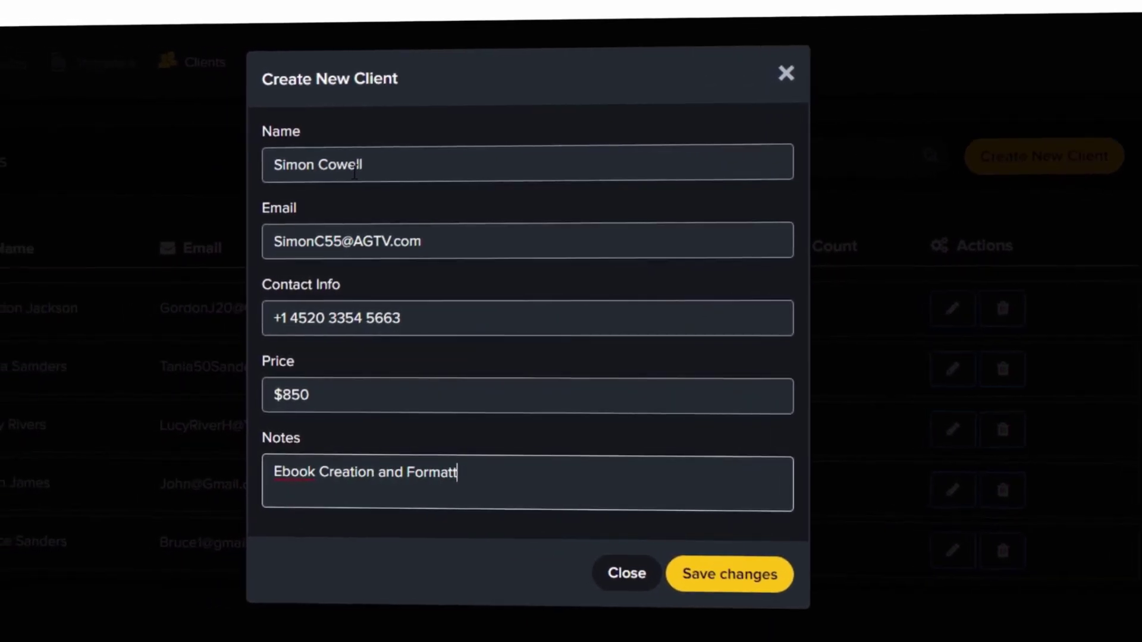
{"action": "key", "text": "BackSpace"}
{"action": "key", "text": "BackSpace"}
{"action": "key", "text": "BackSpace"}
{"action": "type", "text": "ervices"}
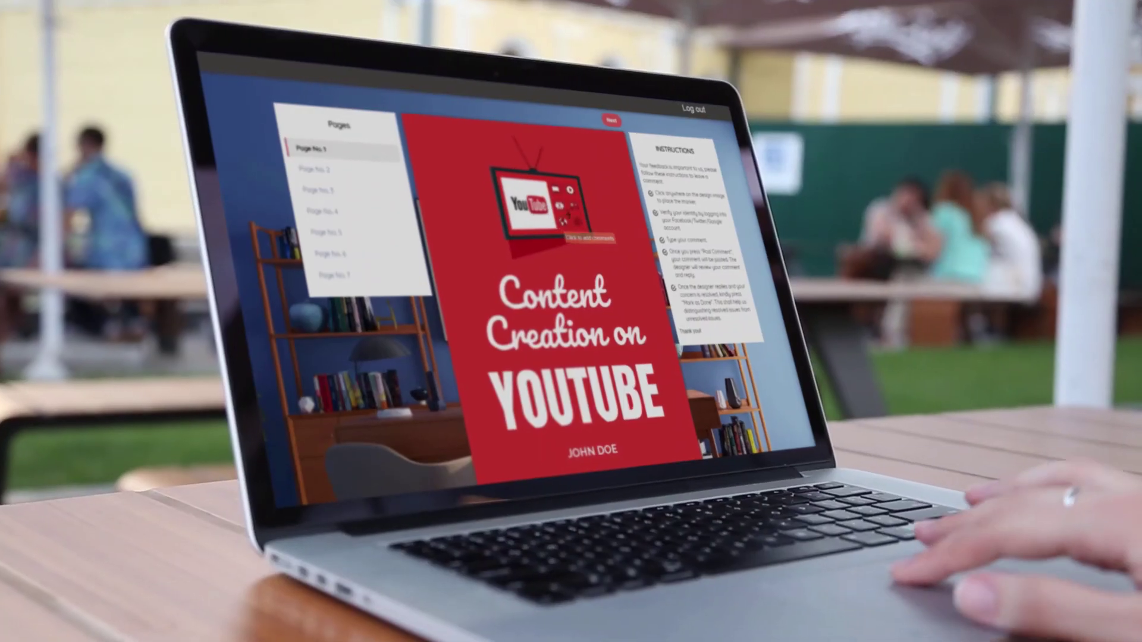
- Post cover comments asking to change the image ('Change! this image please!'), the title and author name
{"action": "type", "text": "Change!"}
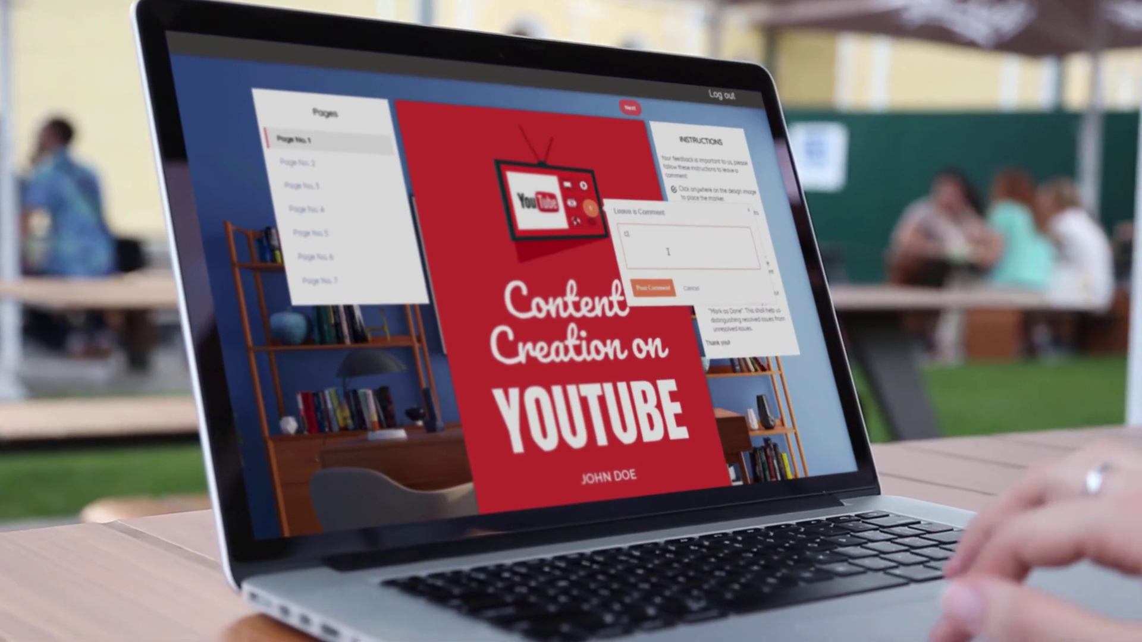
{"action": "type", "text": " this image please!"}
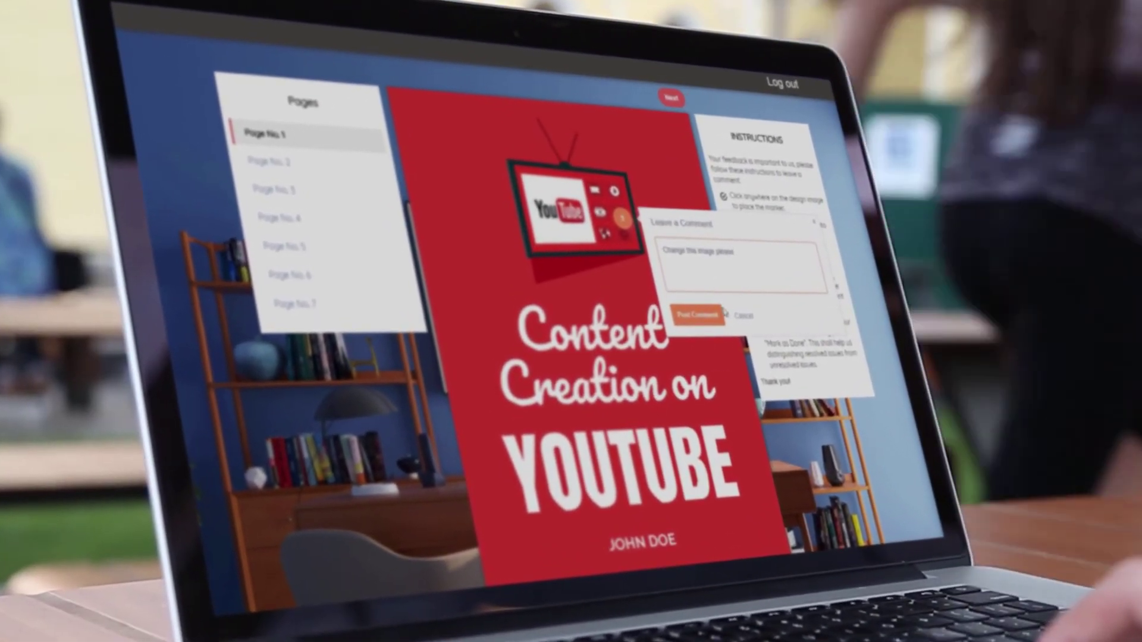
{"action": "left_click", "coordinate": [694, 311]}
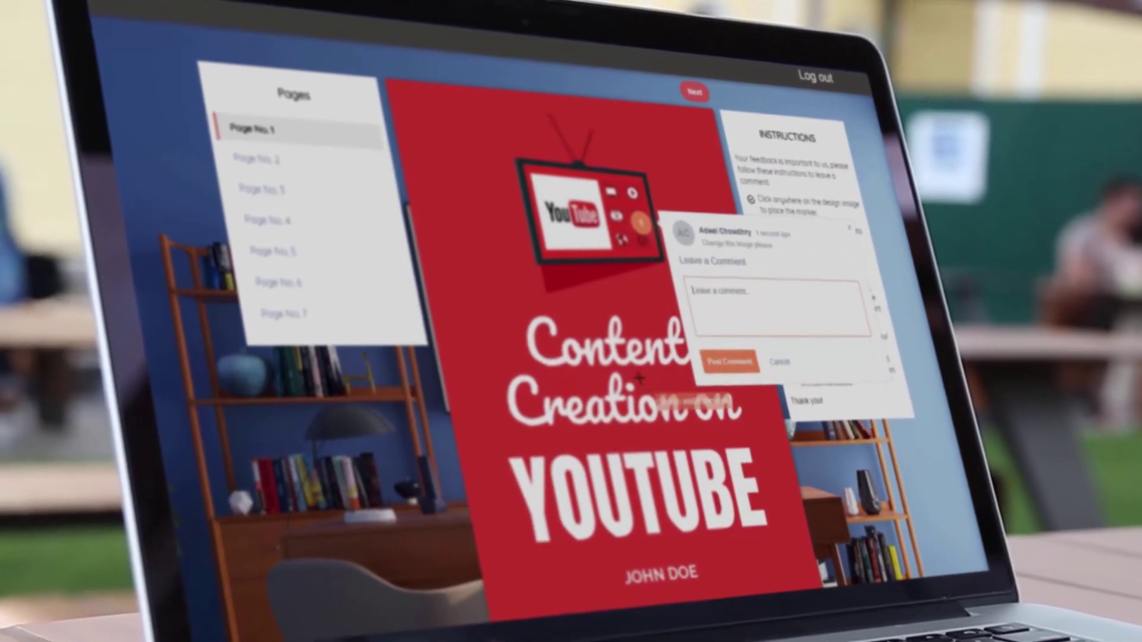
{"action": "left_click", "coordinate": [639, 357]}
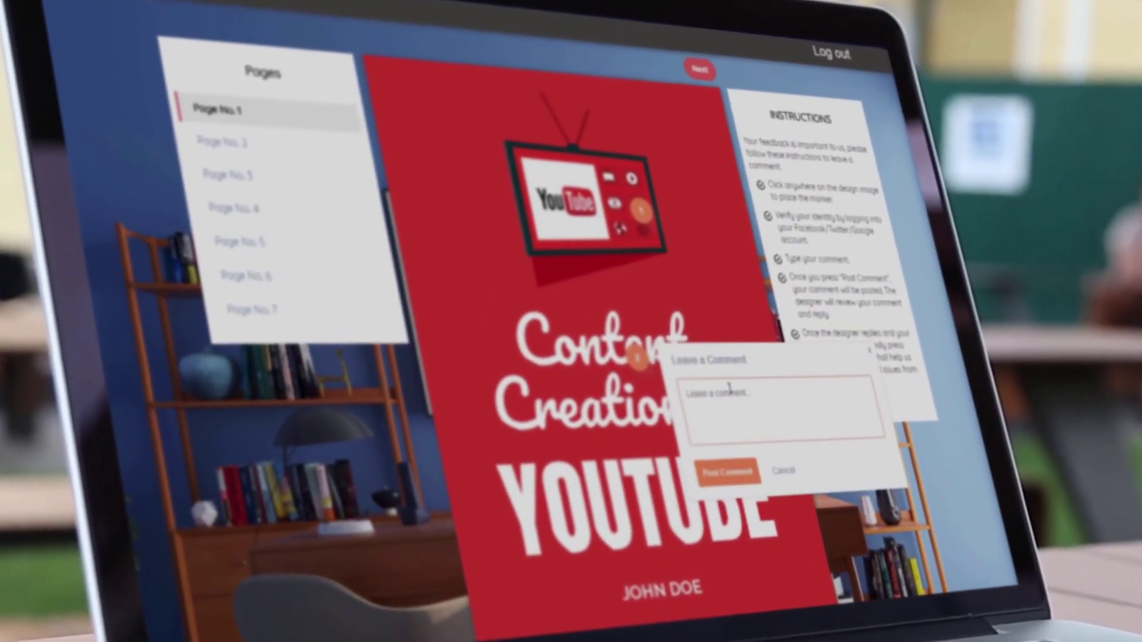
{"action": "type", "text": "C"}
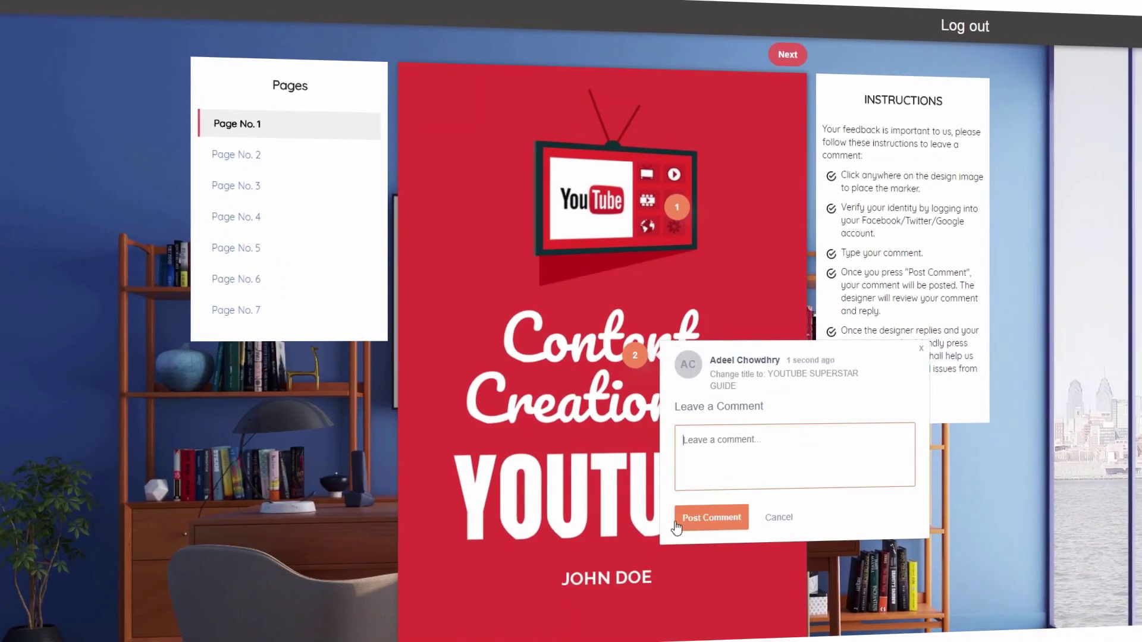
{"action": "left_click", "coordinate": [623, 582]}
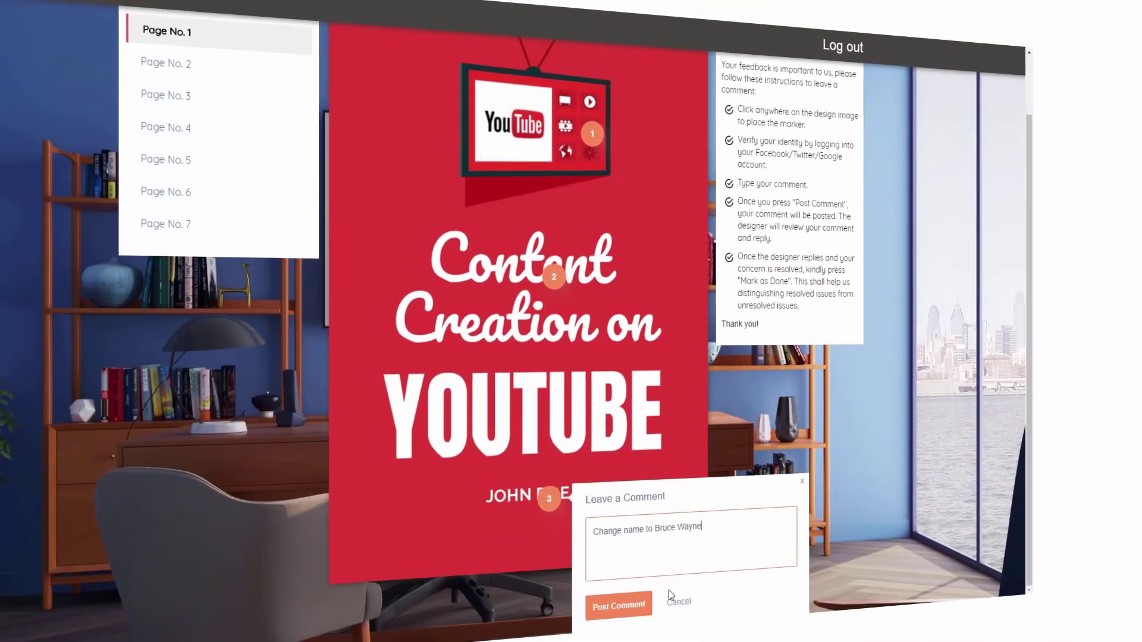
{"action": "left_click", "coordinate": [612, 604]}
{"action": "scroll", "coordinate": [214, 185], "scroll_direction": "up", "scroll_amount": 1}
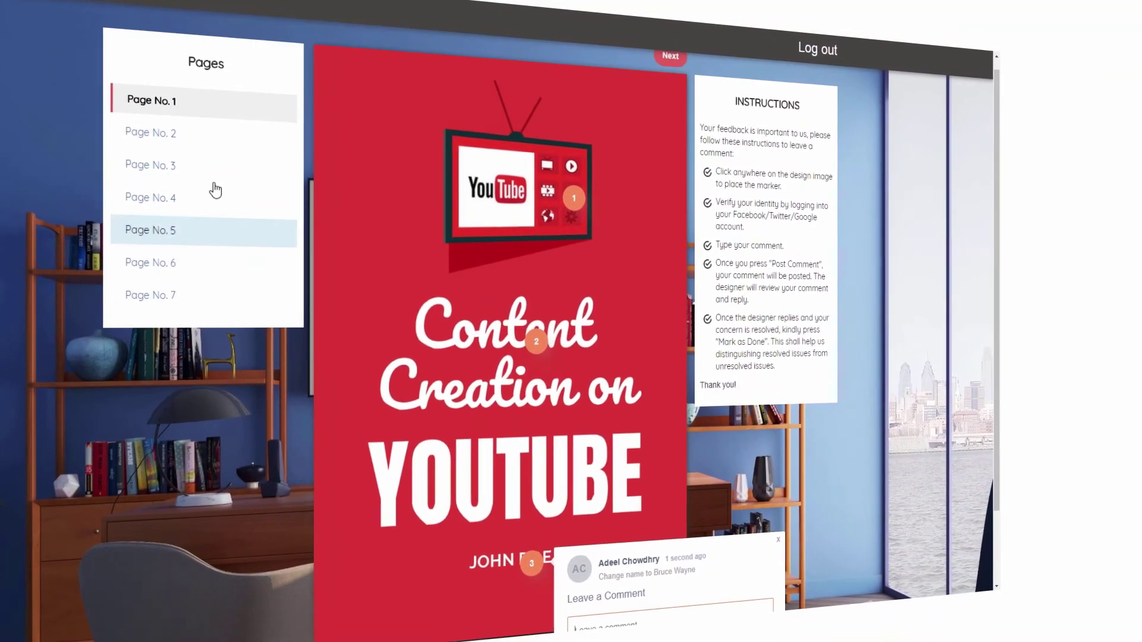
- On page 3, comment 'title change to: Youtube Revealed' on the Content Creation heading
{"action": "left_click", "coordinate": [151, 168]}
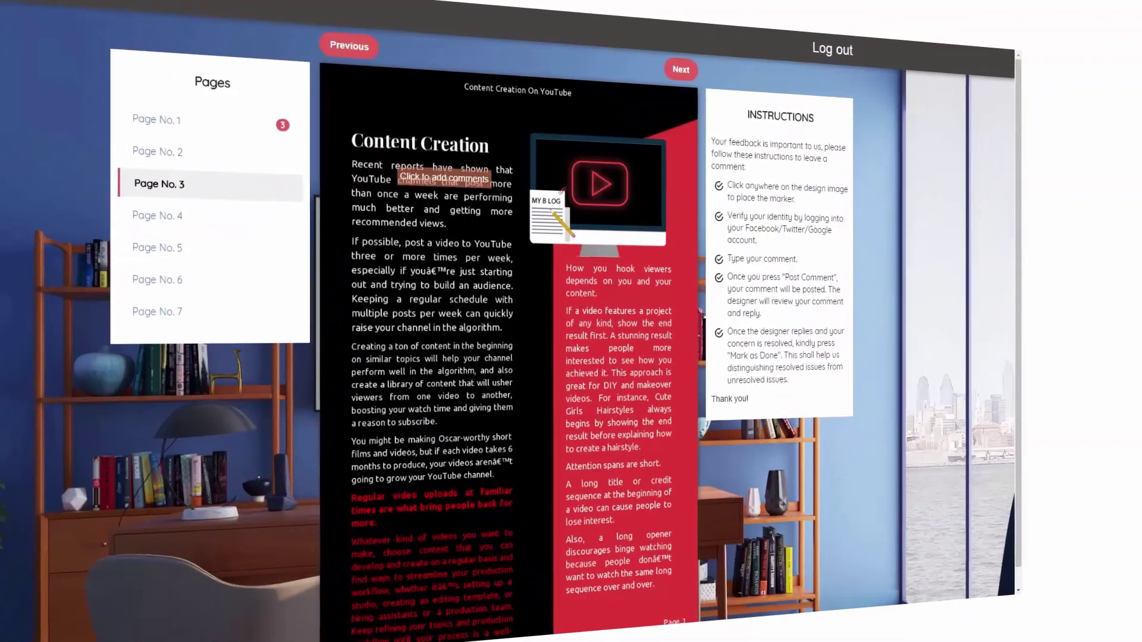
{"action": "left_click", "coordinate": [421, 130]}
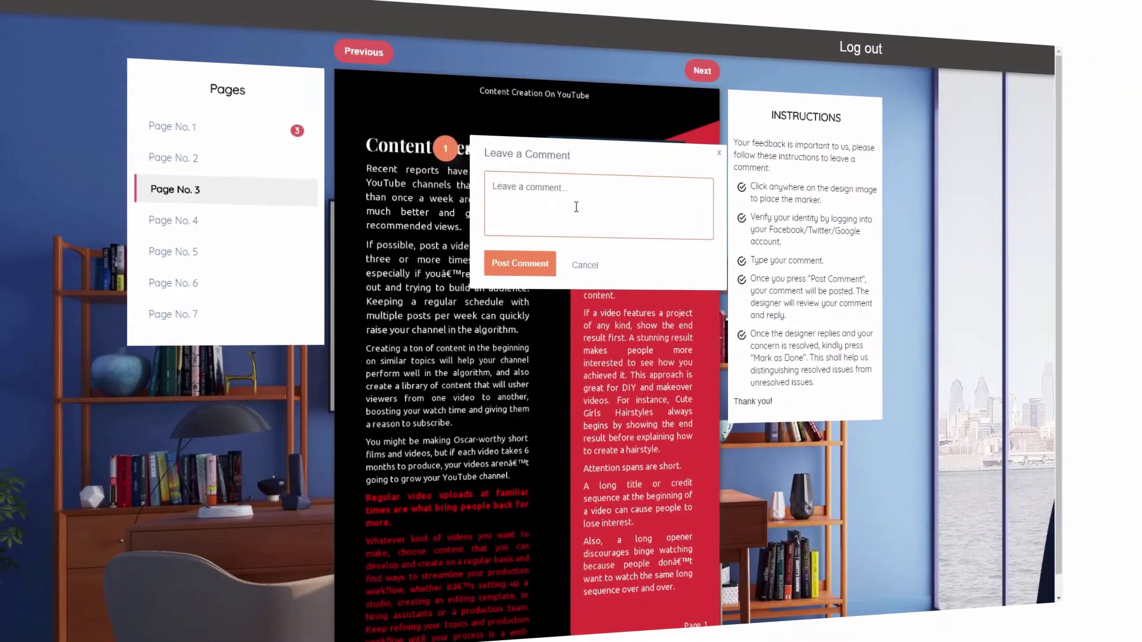
{"action": "type", "text": "title change to"}
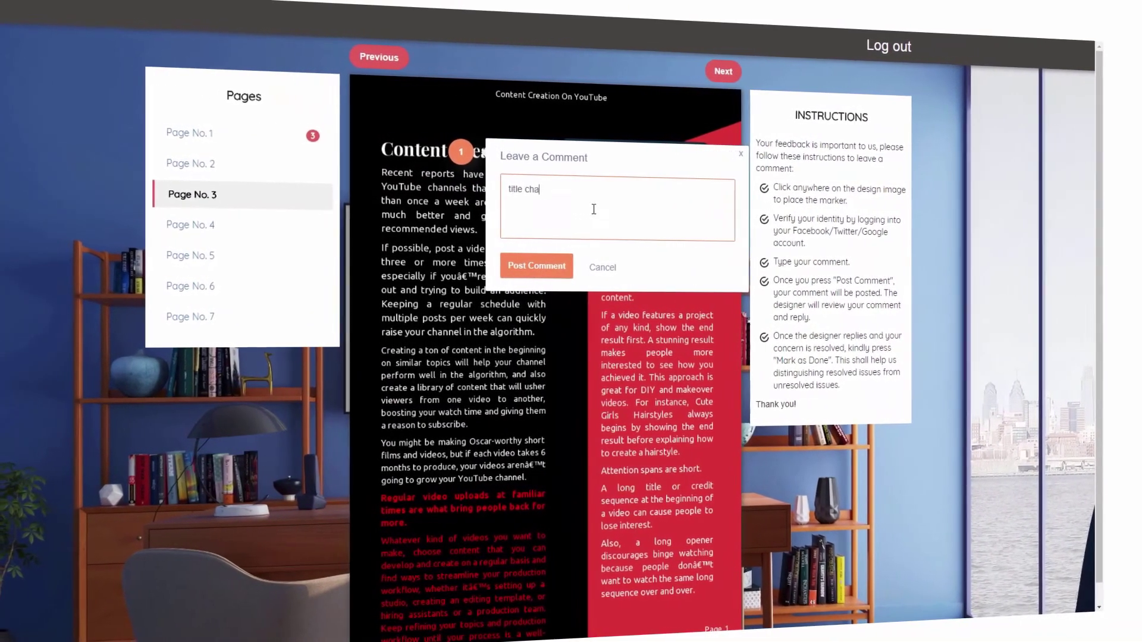
{"action": "type", "text": ": Yout"}
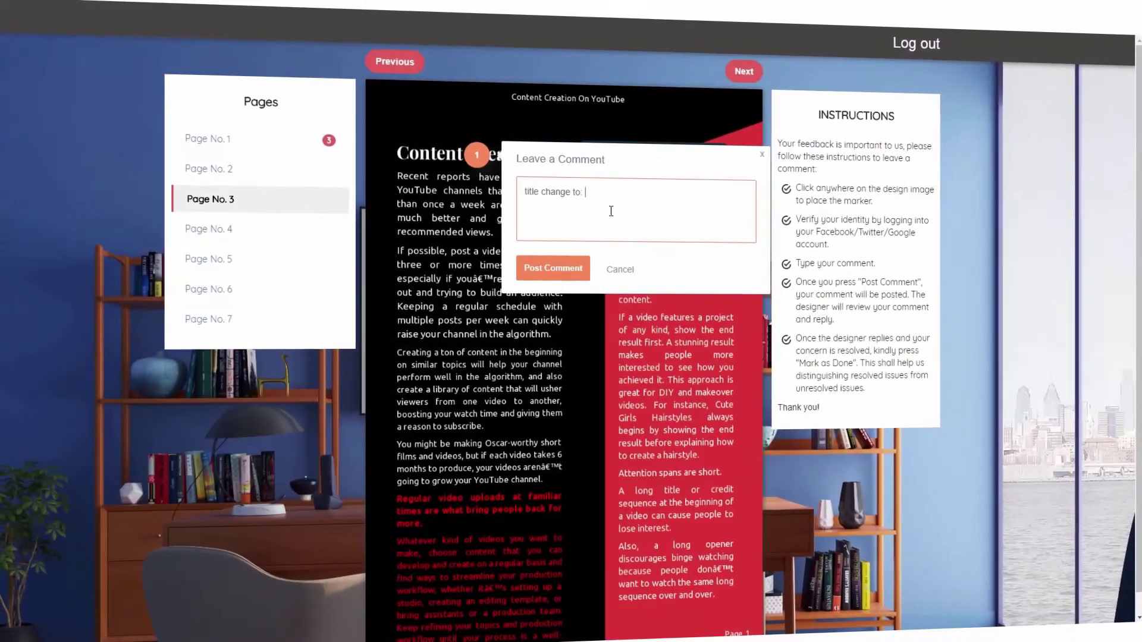
{"action": "type", "text": "ube R"}
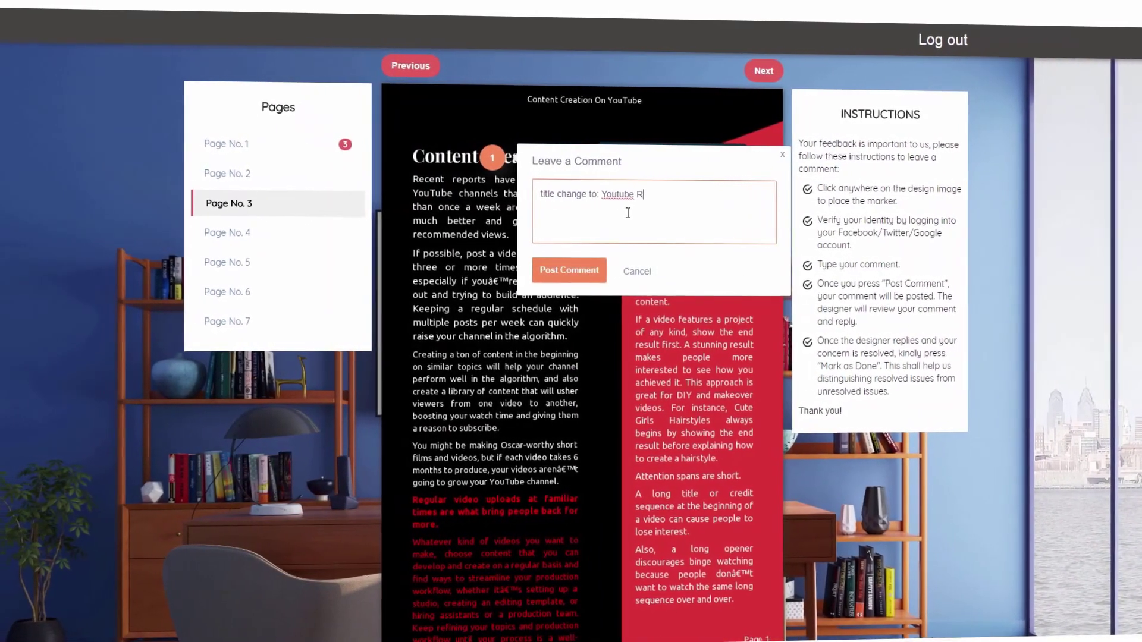
{"action": "type", "text": "evealed"}
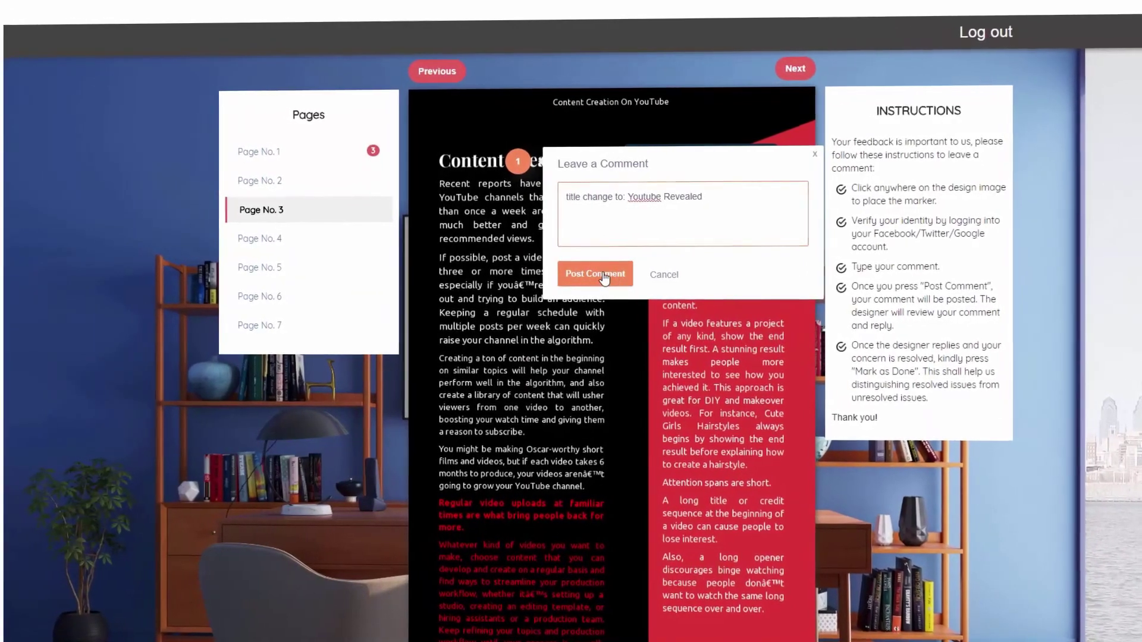
{"action": "left_click", "coordinate": [592, 273]}
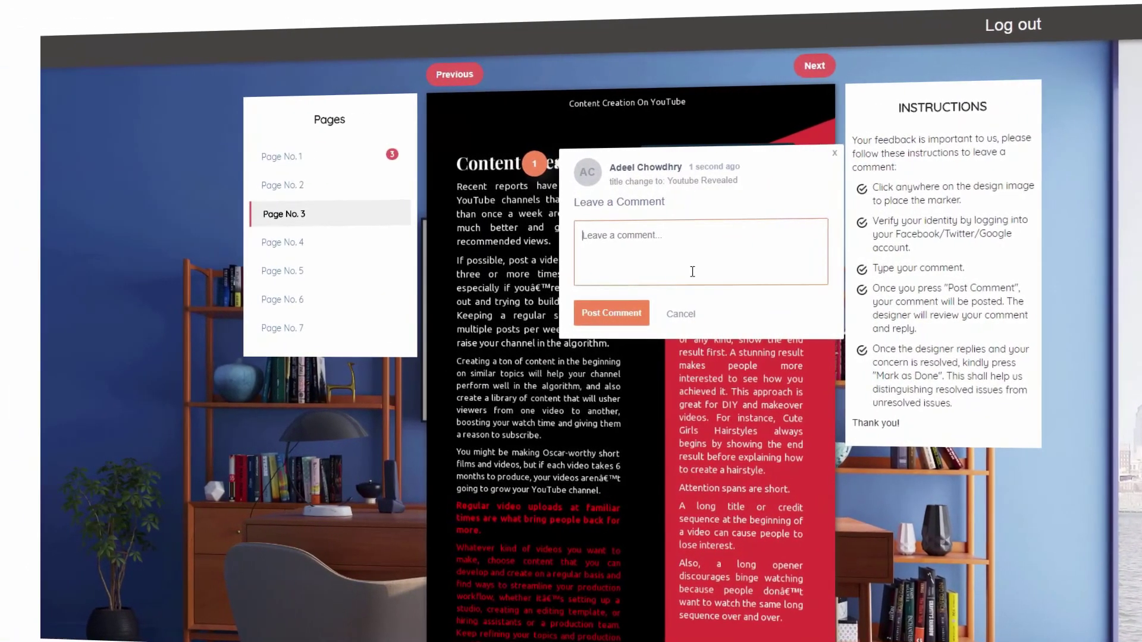
- Reply 'Done it!' to the client's comment on the review page
{"action": "type", "text": "Done it!"}
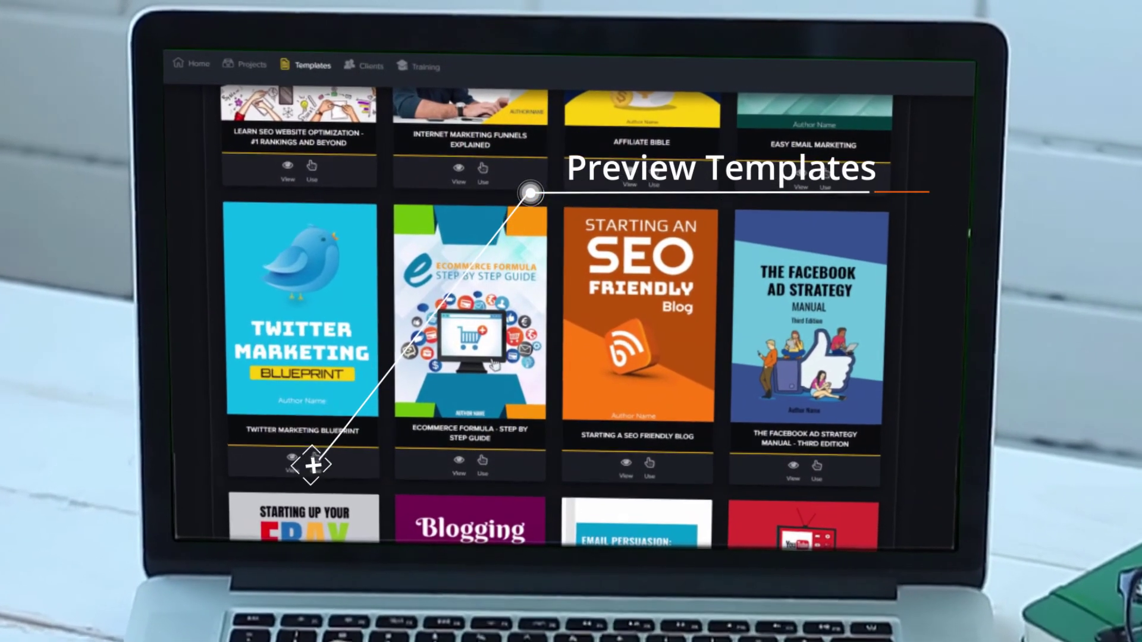
- Create the project 'MY TWITTER' from the Twitter Marketing Blueprint template and finish setup
{"action": "left_click", "coordinate": [291, 468]}
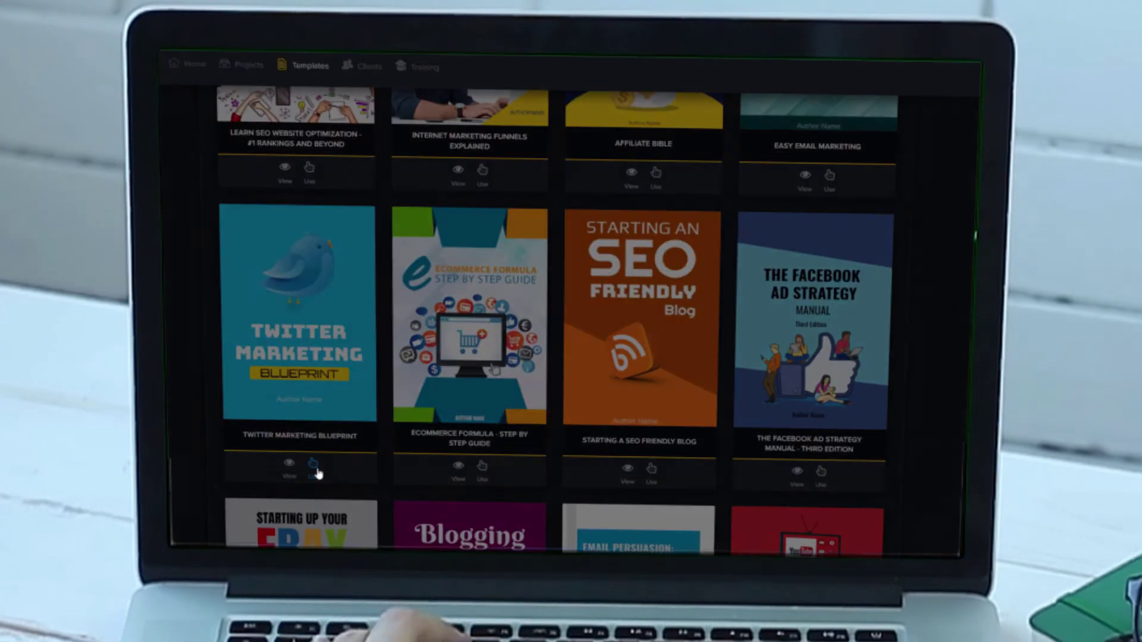
{"action": "left_click", "coordinate": [315, 470]}
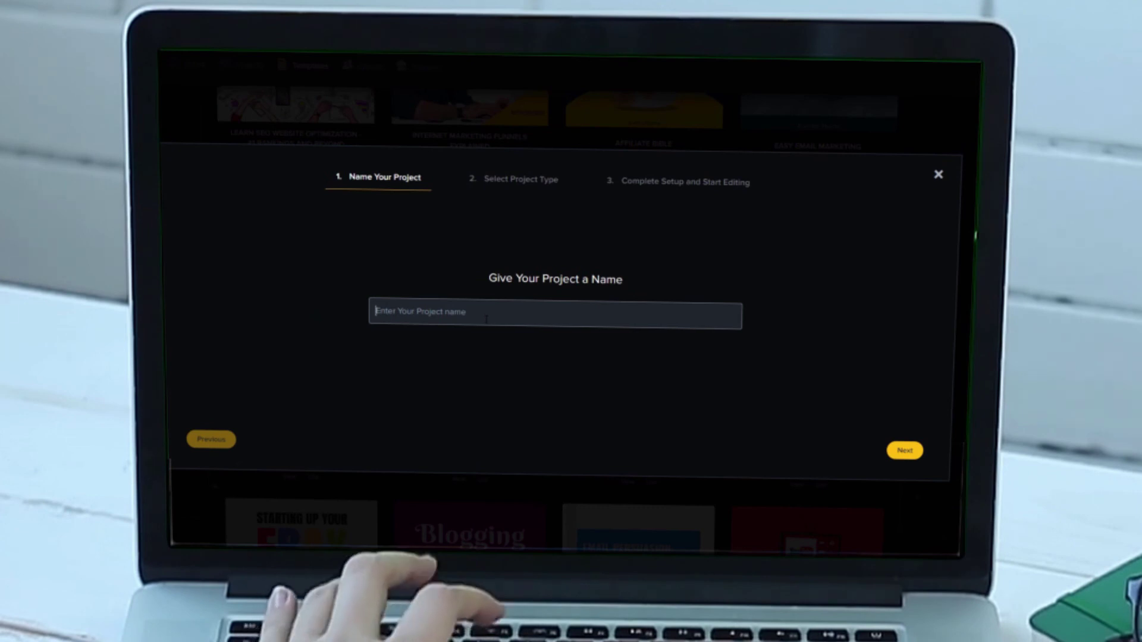
{"action": "type", "text": "MY TWIT"}
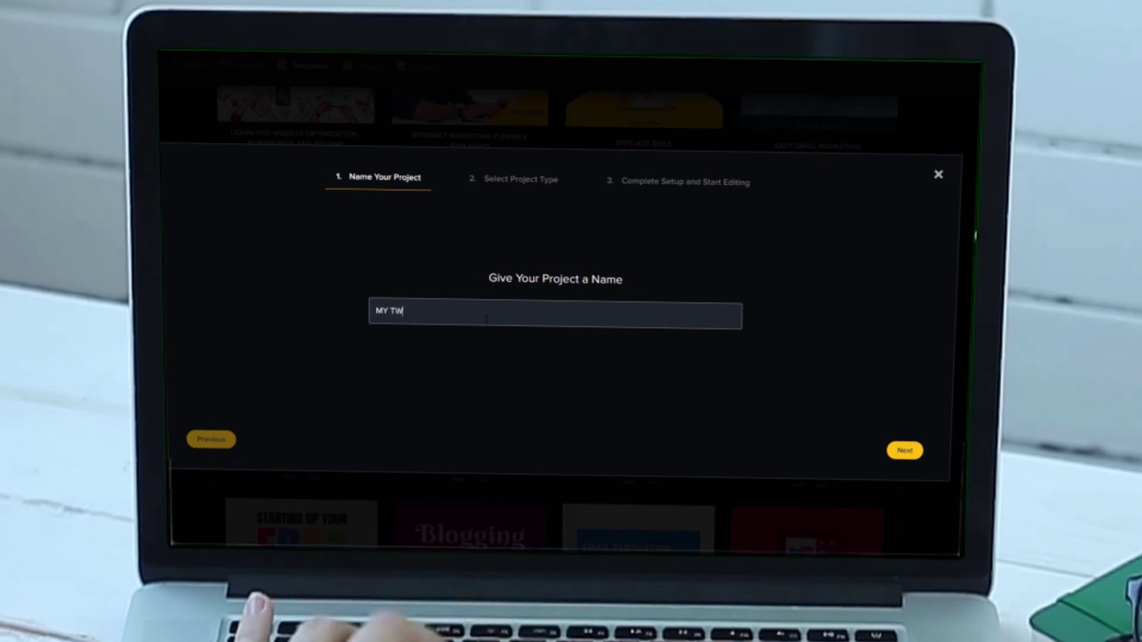
{"action": "type", "text": "TER EBOOK"}
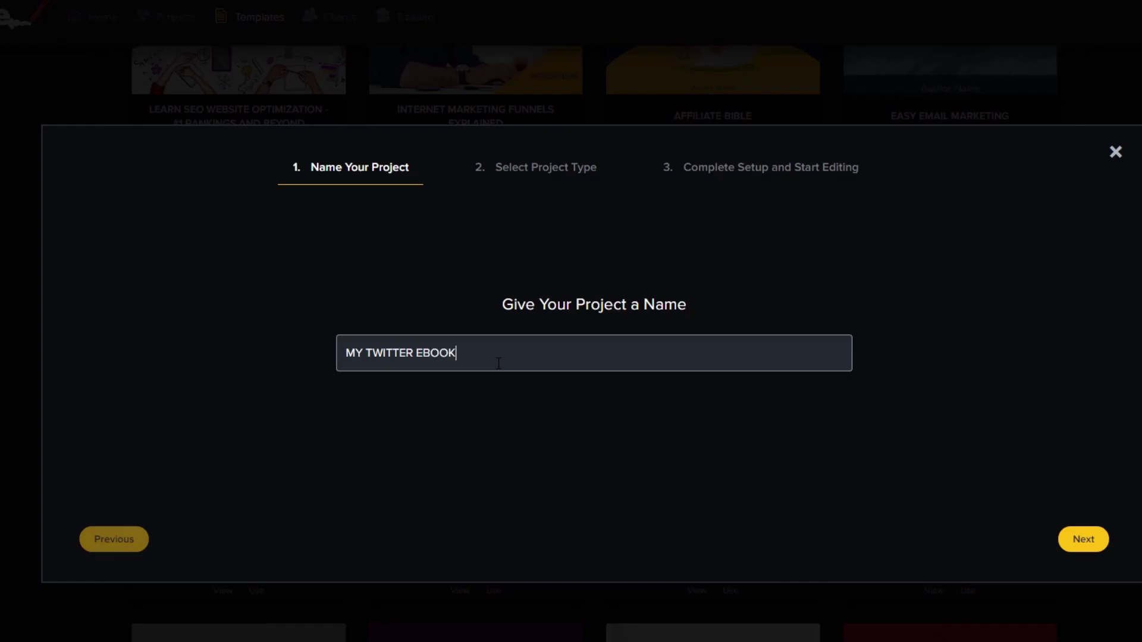
{"action": "left_click", "coordinate": [1091, 544]}
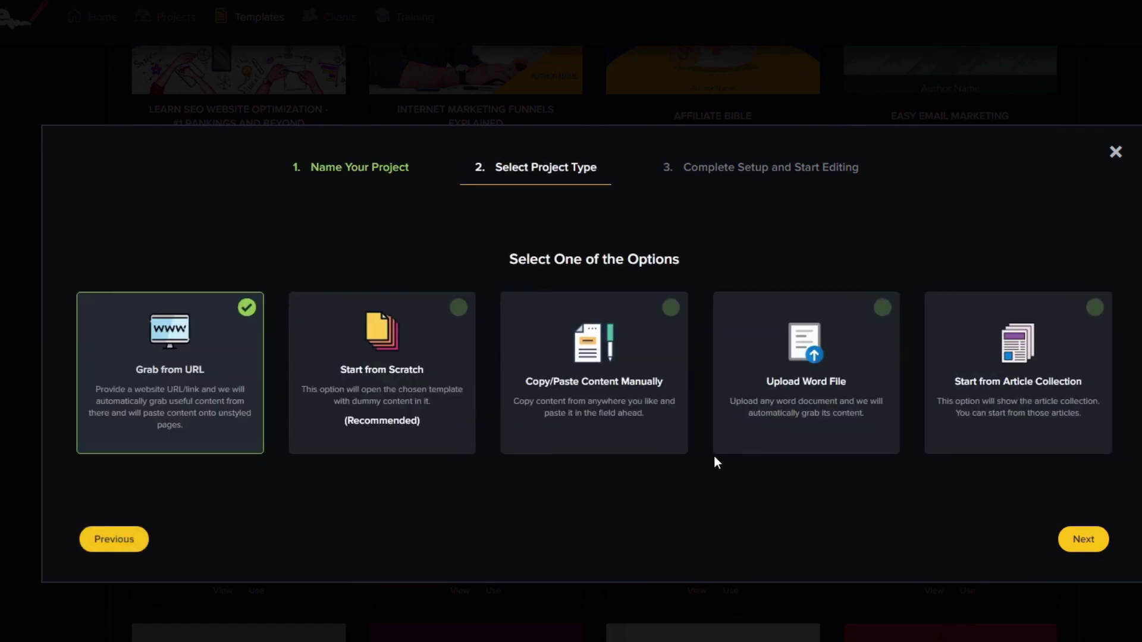
{"action": "left_click", "coordinate": [1069, 549]}
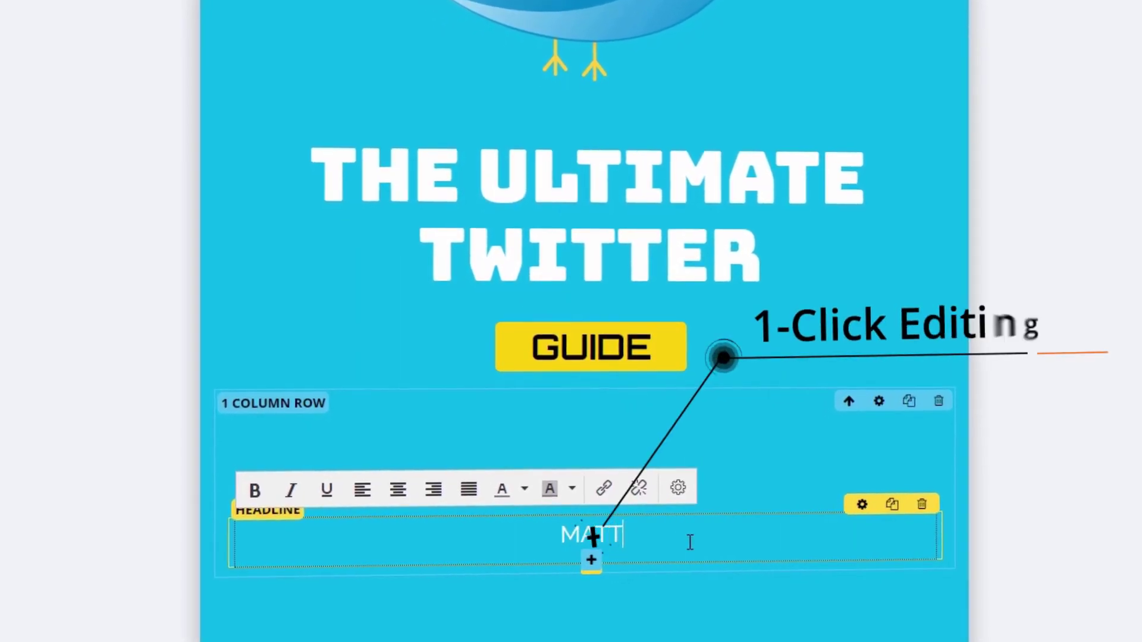
- Select the cover's author name line and make it bold
{"action": "triple_click", "coordinate": [688, 548]}
{"action": "left_click", "coordinate": [247, 482]}
{"action": "left_click", "coordinate": [857, 527]}
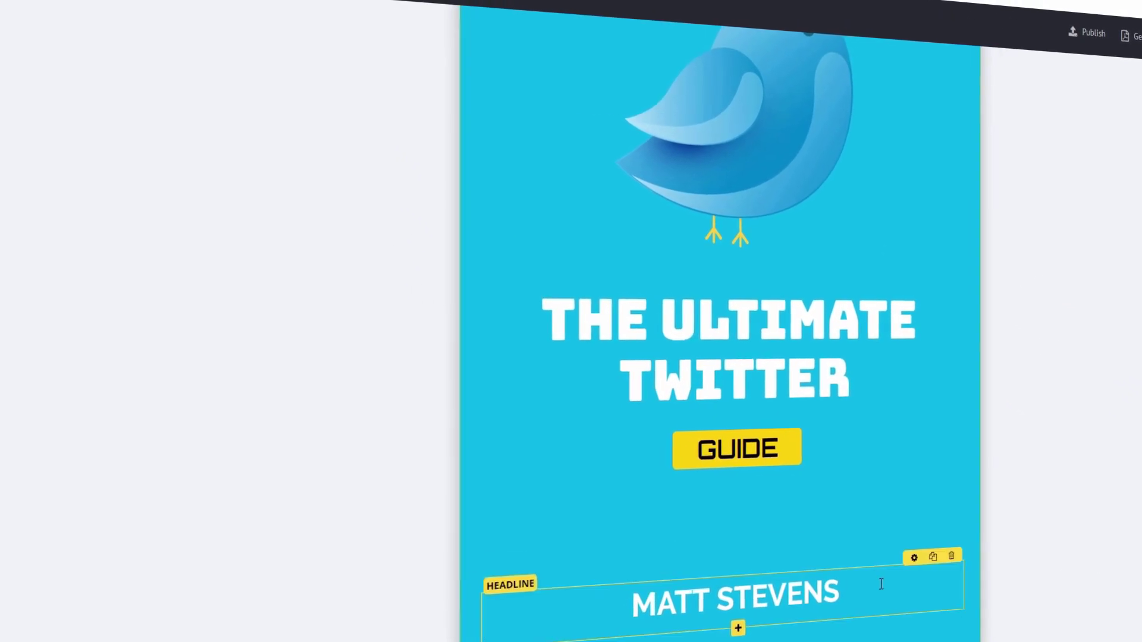
- Recolour the author name orange, then change it to yellow
{"action": "left_click", "coordinate": [879, 585]}
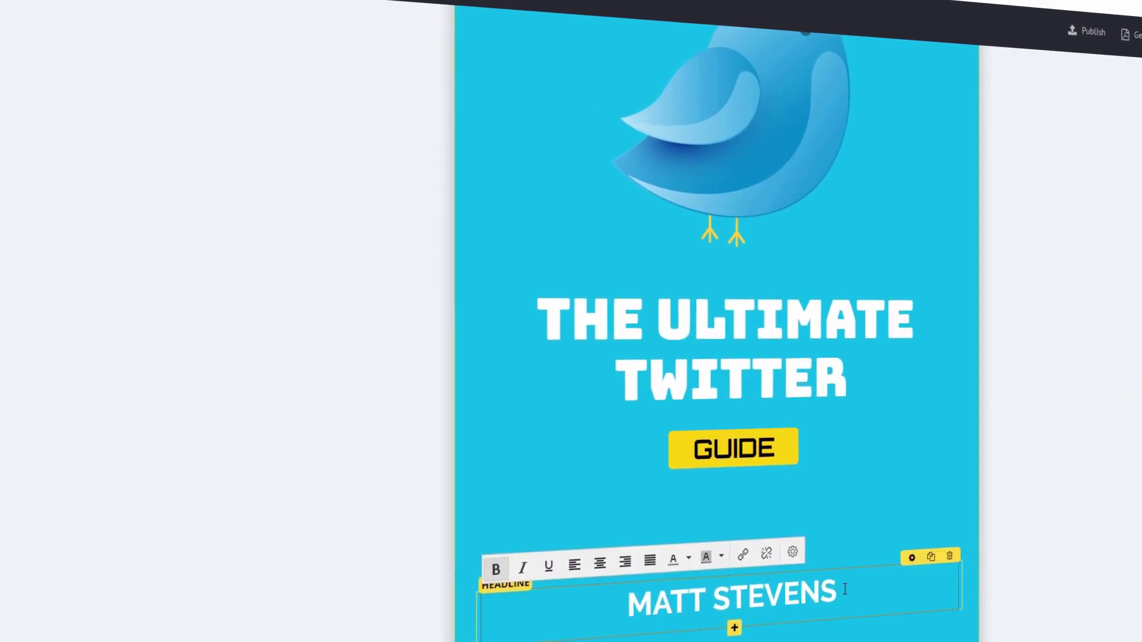
{"action": "left_click_drag", "start_coordinate": [879, 589], "coordinate": [620, 603]}
{"action": "left_click", "coordinate": [682, 559]}
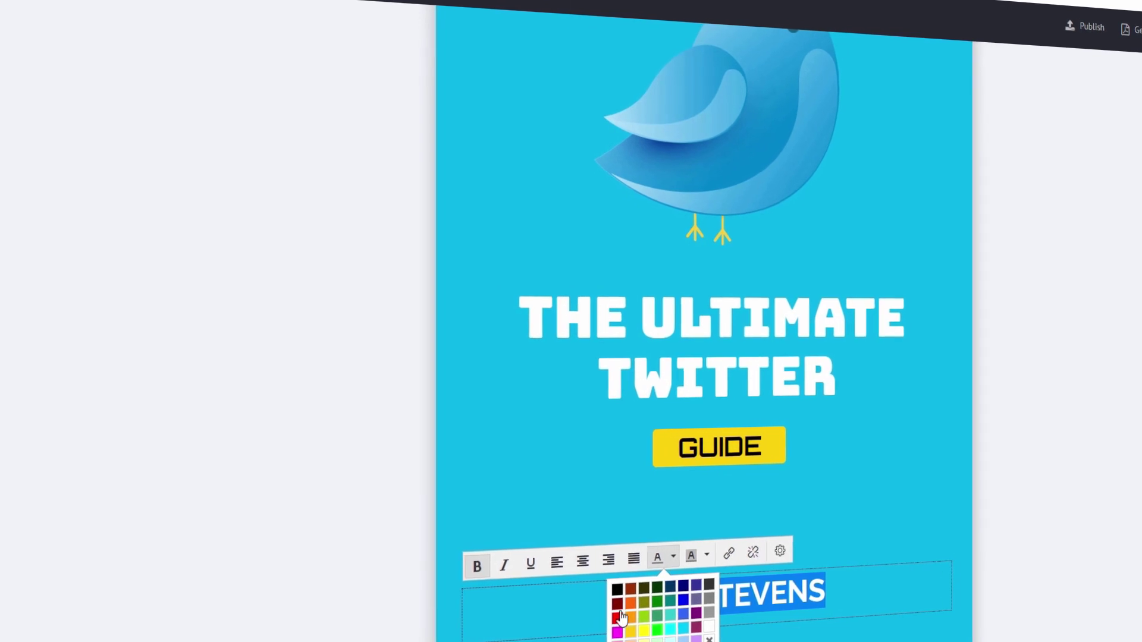
{"action": "left_click", "coordinate": [624, 610]}
{"action": "left_click", "coordinate": [952, 548]}
{"action": "left_click_drag", "start_coordinate": [824, 593], "coordinate": [607, 598]}
{"action": "left_click", "coordinate": [654, 554]}
{"action": "left_click", "coordinate": [613, 598]}
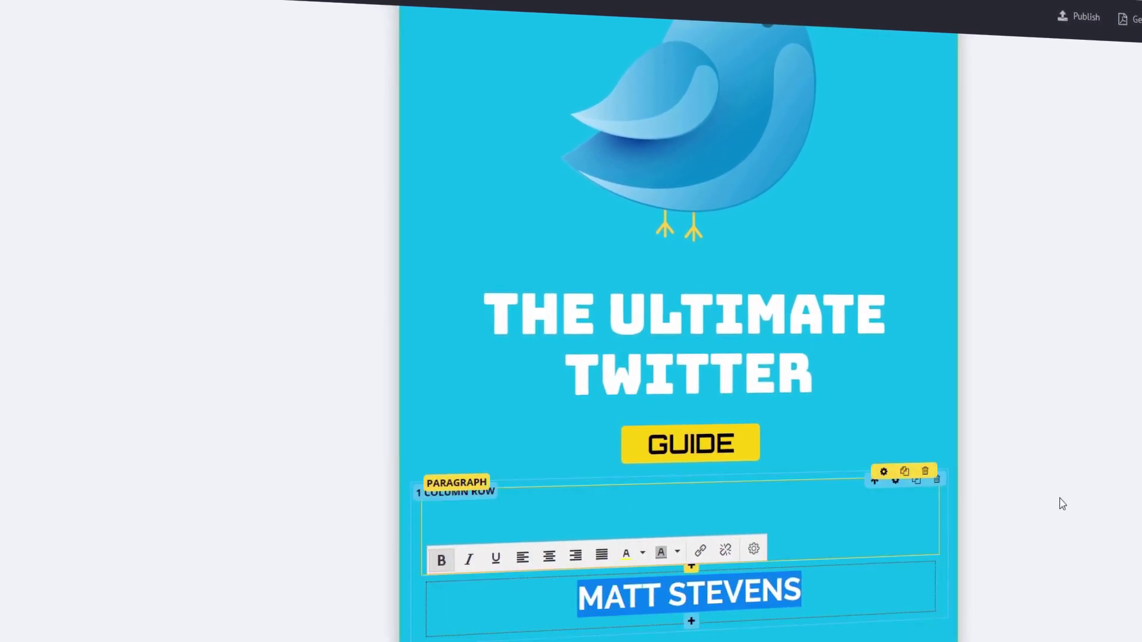
- Fill the first four contents entries, including 'SIGNING UP FOR AN ACCOUNT'
{"action": "left_click", "coordinate": [1007, 476]}
{"action": "scroll", "coordinate": [869, 266], "scroll_direction": "down", "scroll_amount": 10}
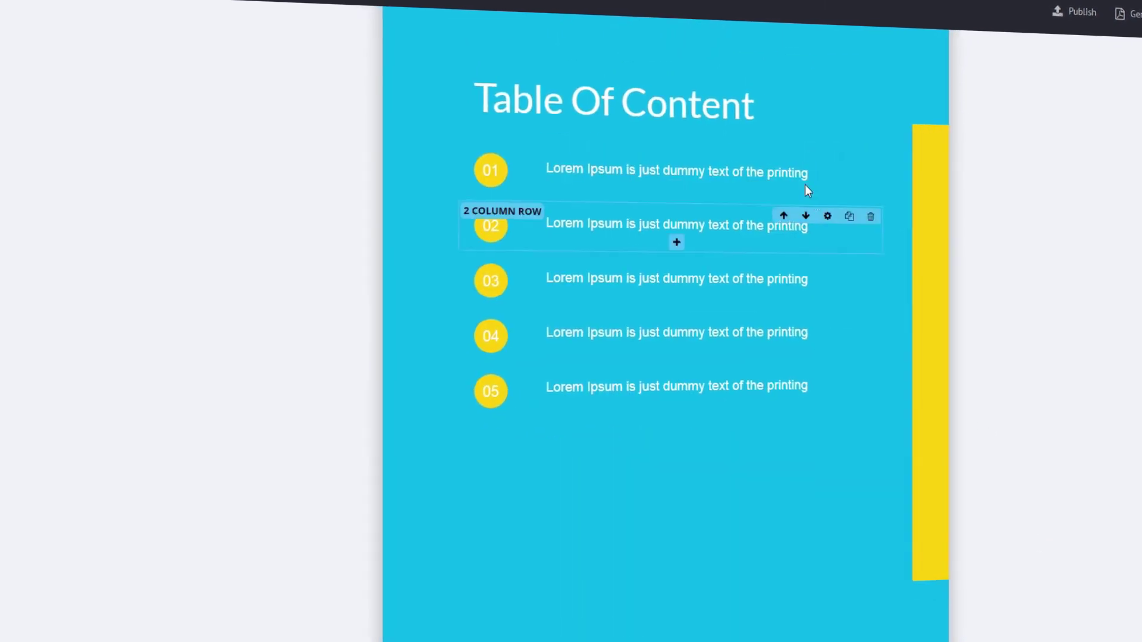
{"action": "left_click", "coordinate": [736, 172]}
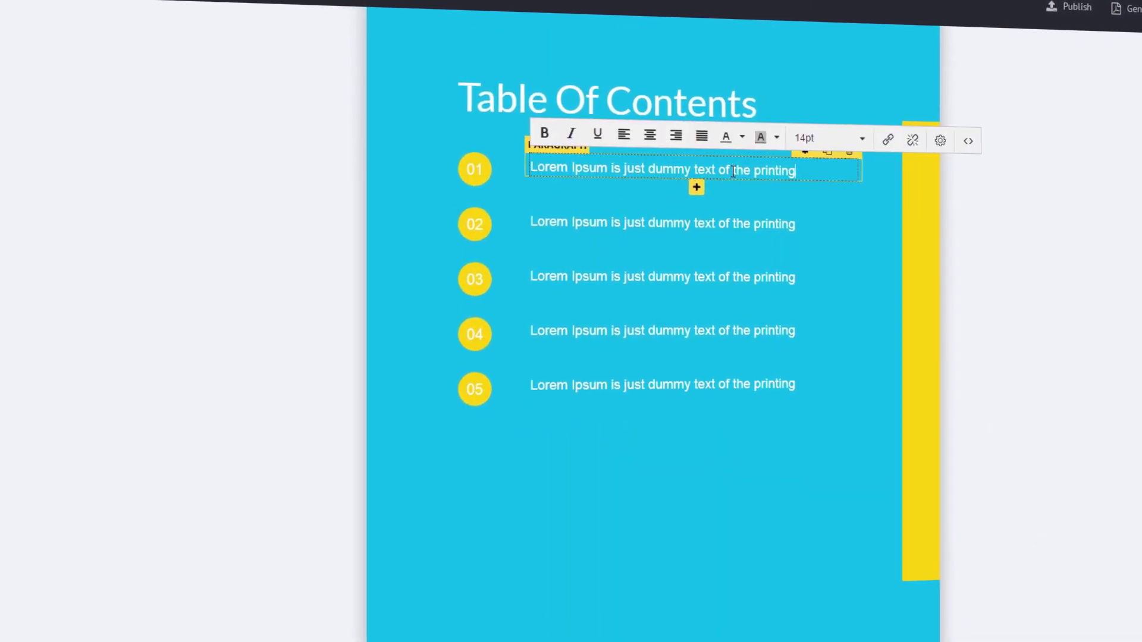
{"action": "left_click", "coordinate": [674, 225]}
{"action": "type", "text": "SIGNING UP FOR AN ACCOUNT"}
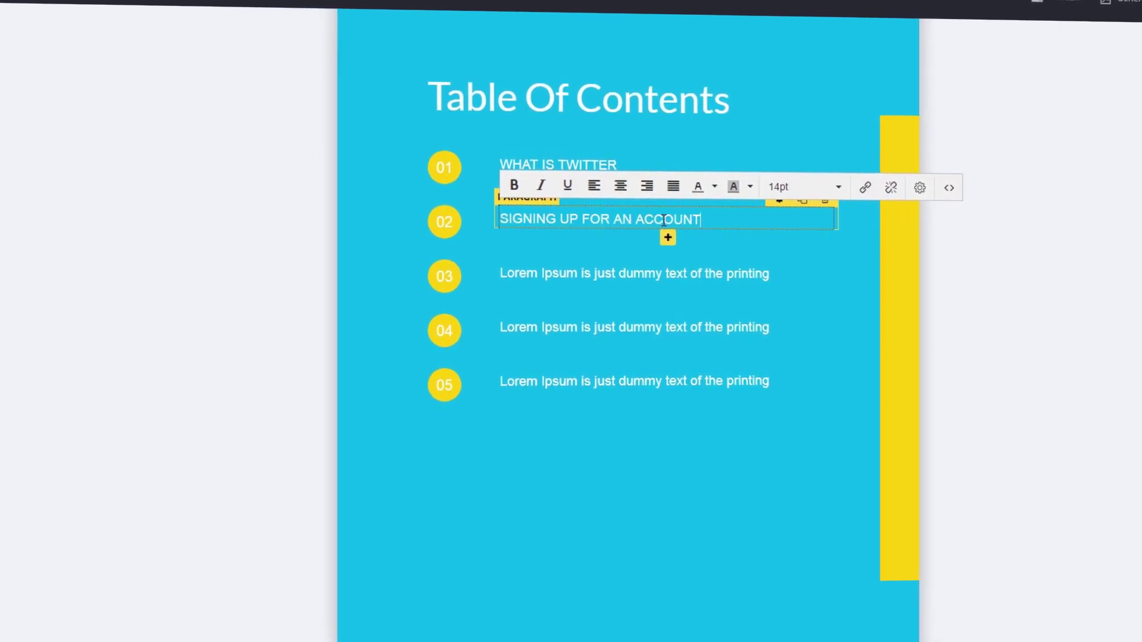
{"action": "left_click", "coordinate": [768, 276]}
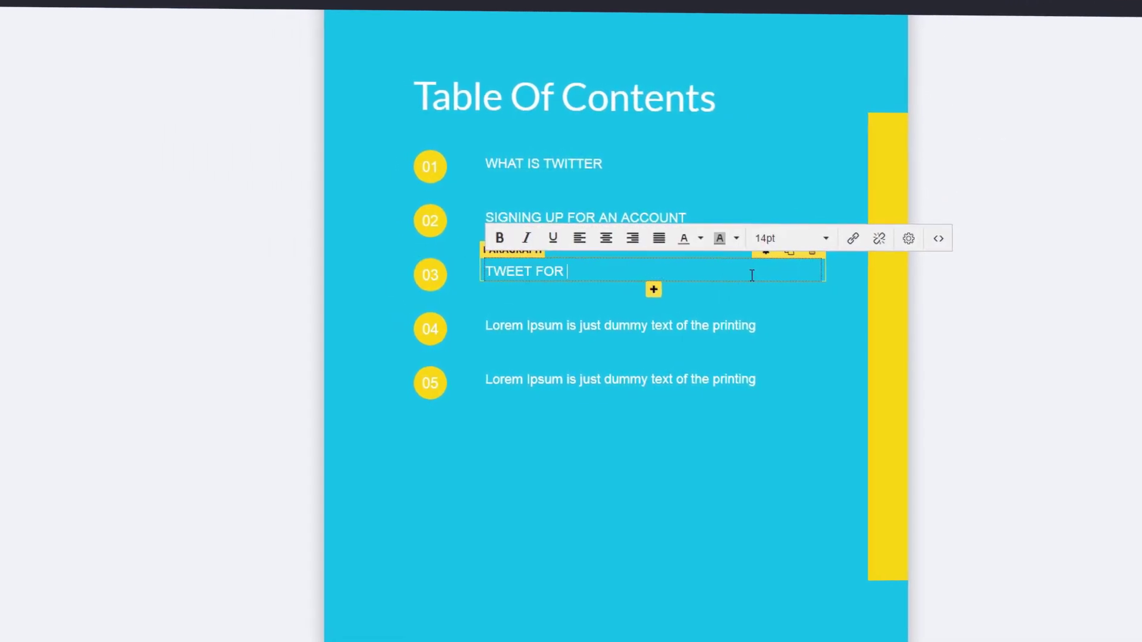
{"action": "left_click", "coordinate": [719, 325]}
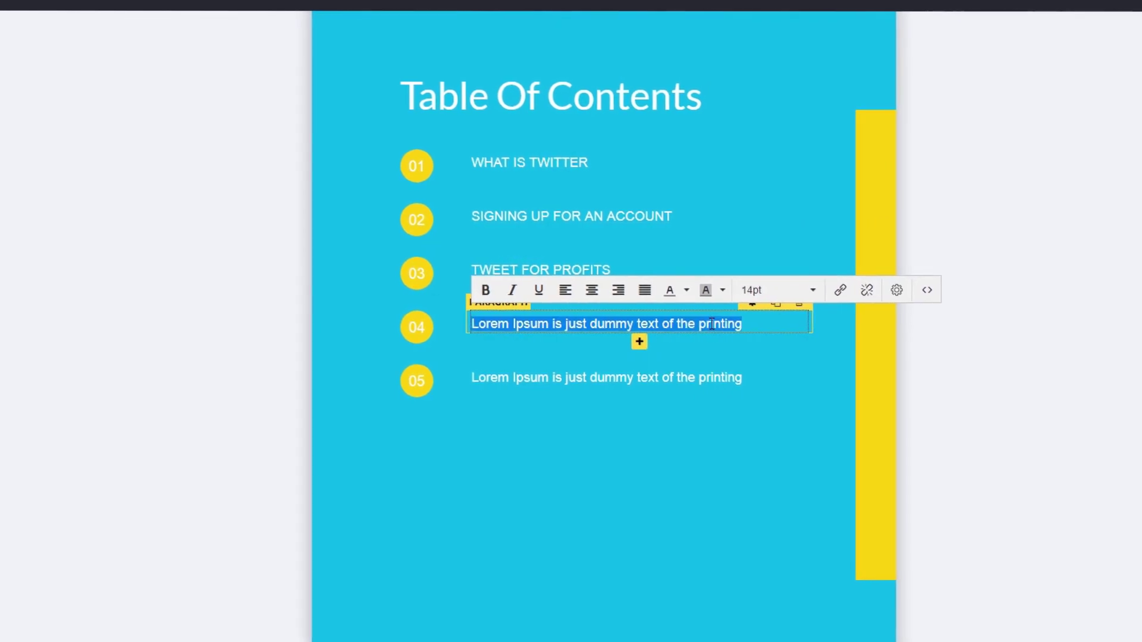
- Rename the fifth entry 'HASTTAGS EXPLAINED' and duplicate its row as entry 06
{"action": "left_click", "coordinate": [654, 375]}
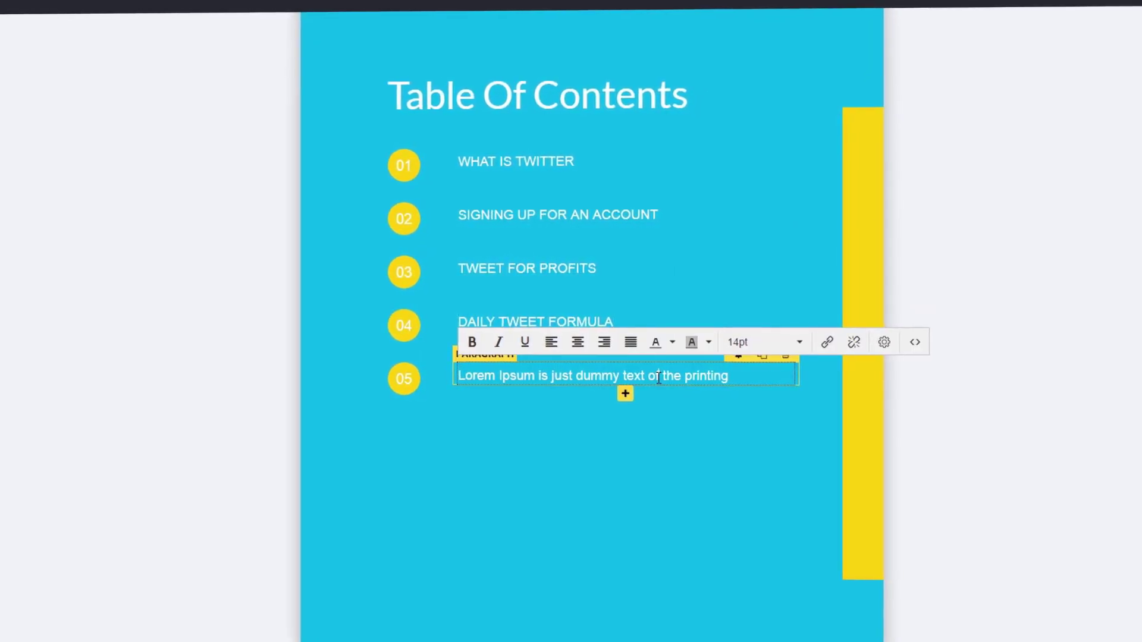
{"action": "key", "text": "ctrl+a"}
{"action": "type", "text": "HAST"}
{"action": "type", "text": "TAGS EXPLAIN"}
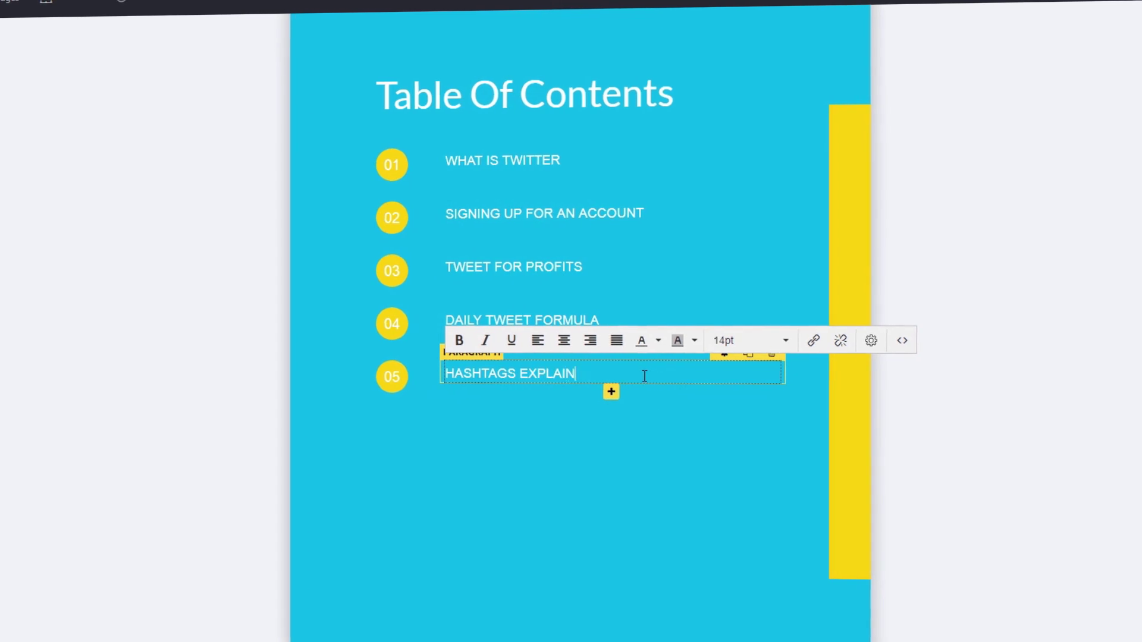
{"action": "type", "text": "ED"}
{"action": "left_click", "coordinate": [633, 489]}
{"action": "left_click", "coordinate": [748, 364]}
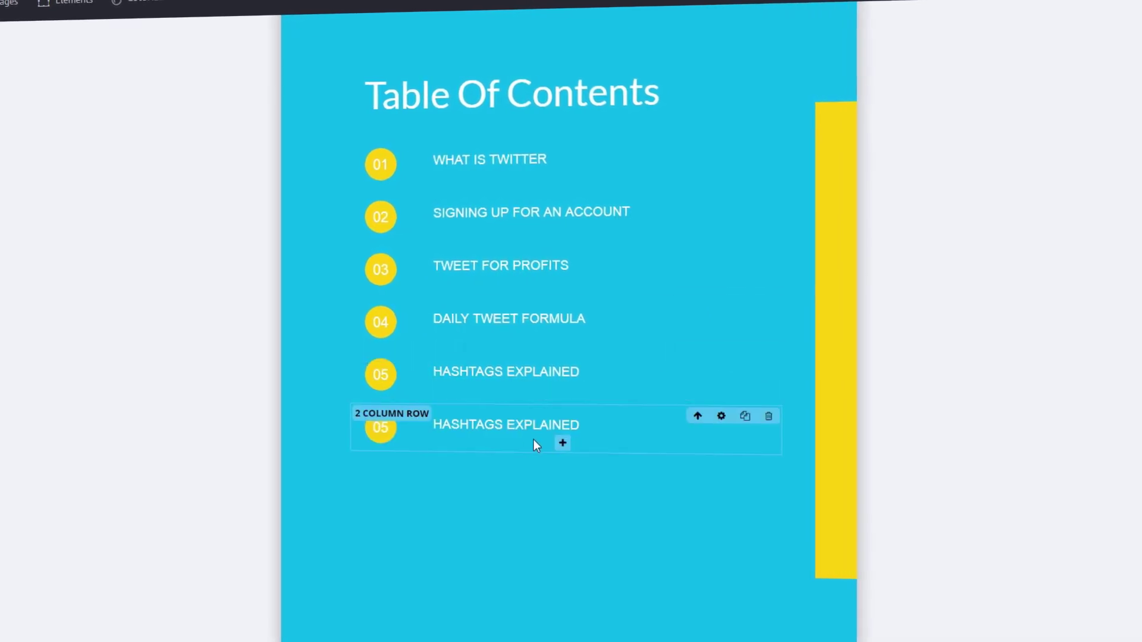
{"action": "left_click", "coordinate": [390, 430]}
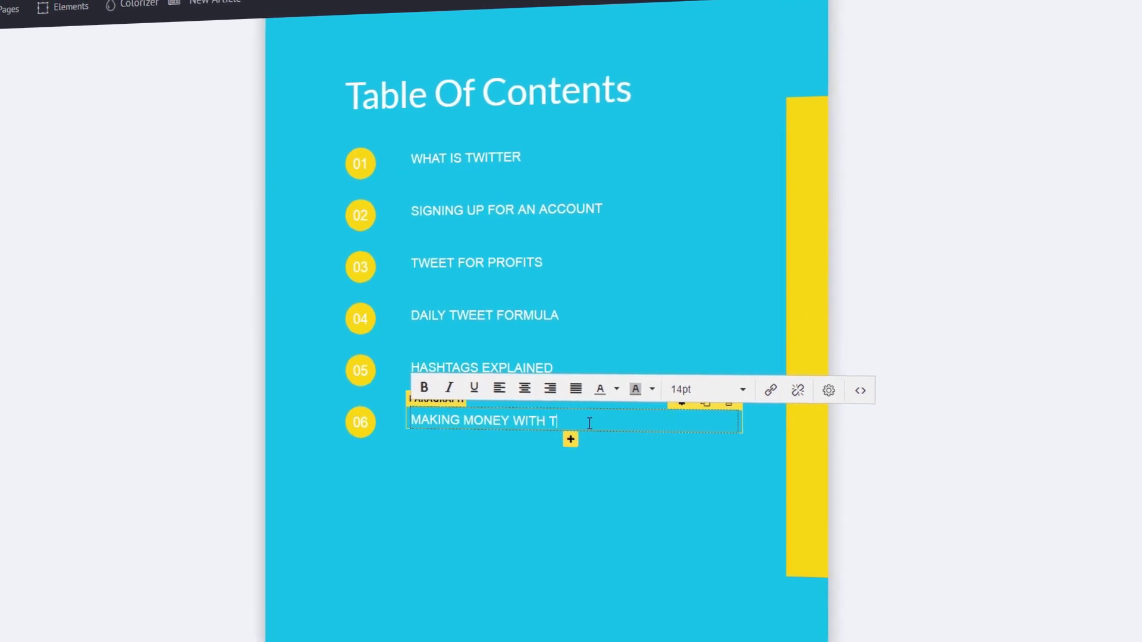
- Complete the sixth contents entry as 'MAKING MONEY WITH TWITTER'
{"action": "type", "text": "ER"}
{"action": "left_click", "coordinate": [483, 199]}
{"action": "scroll", "coordinate": [483, 439], "scroll_direction": "down", "scroll_amount": 8}
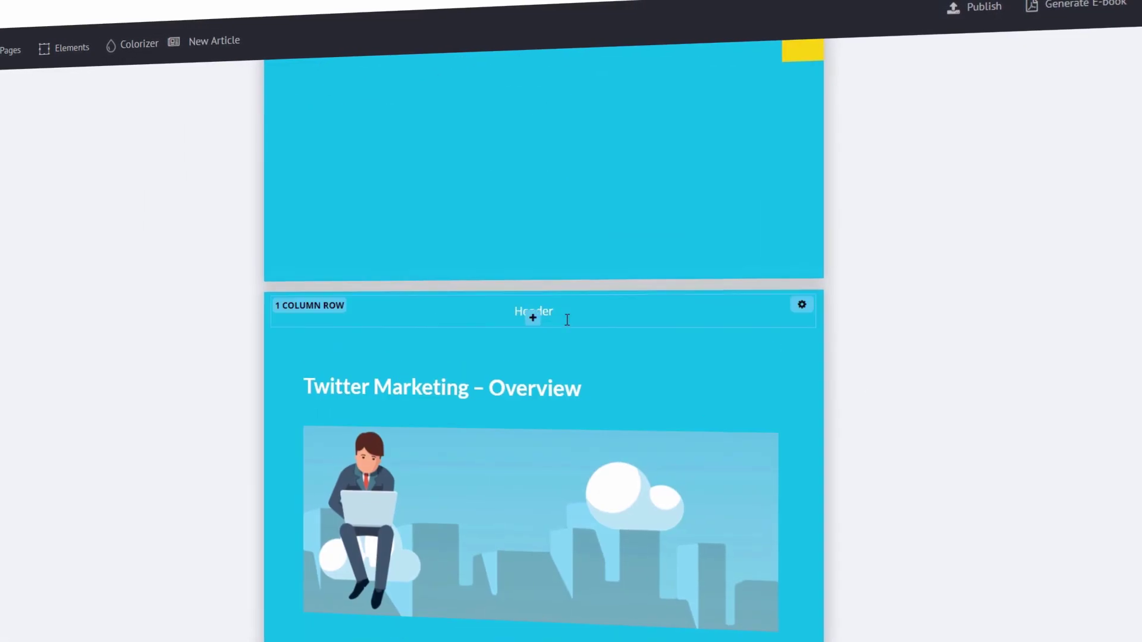
- Set the page header to 'The Ultimate Twitter Guide' on all pages
{"action": "left_click", "coordinate": [571, 315]}
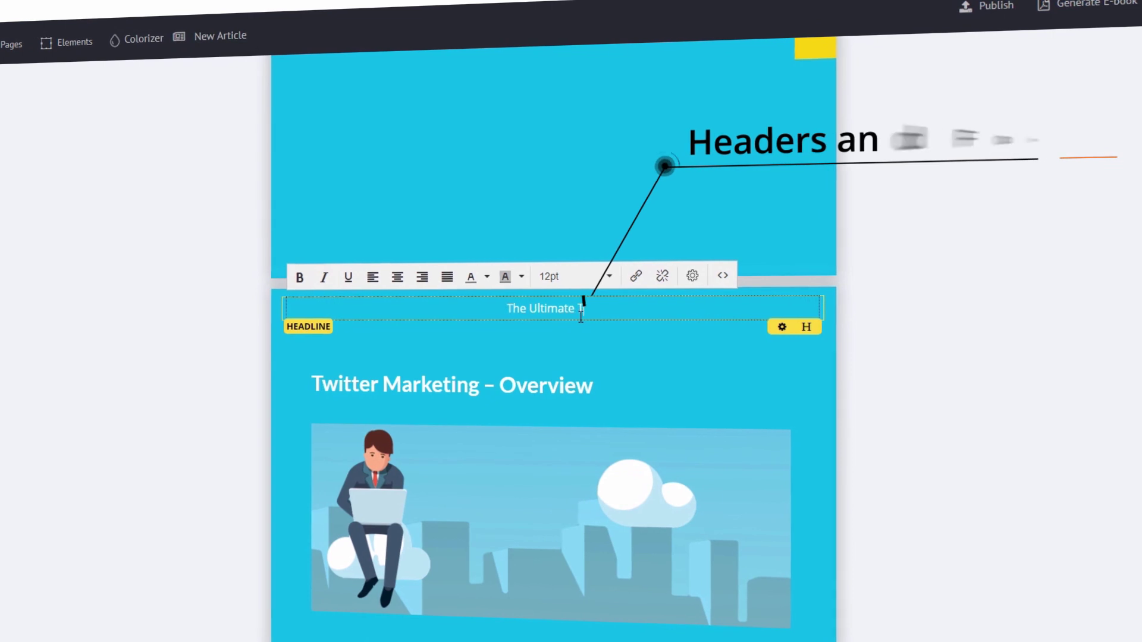
{"action": "left_click", "coordinate": [521, 309]}
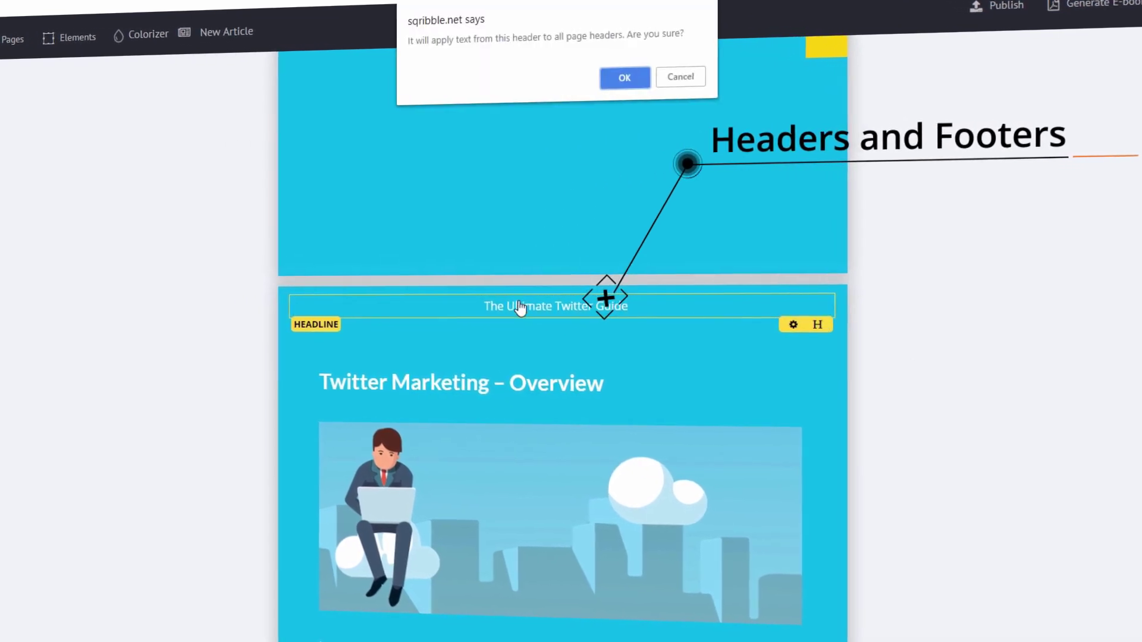
{"action": "left_click", "coordinate": [615, 76]}
{"action": "scroll", "coordinate": [598, 357], "scroll_direction": "down", "scroll_amount": 10}
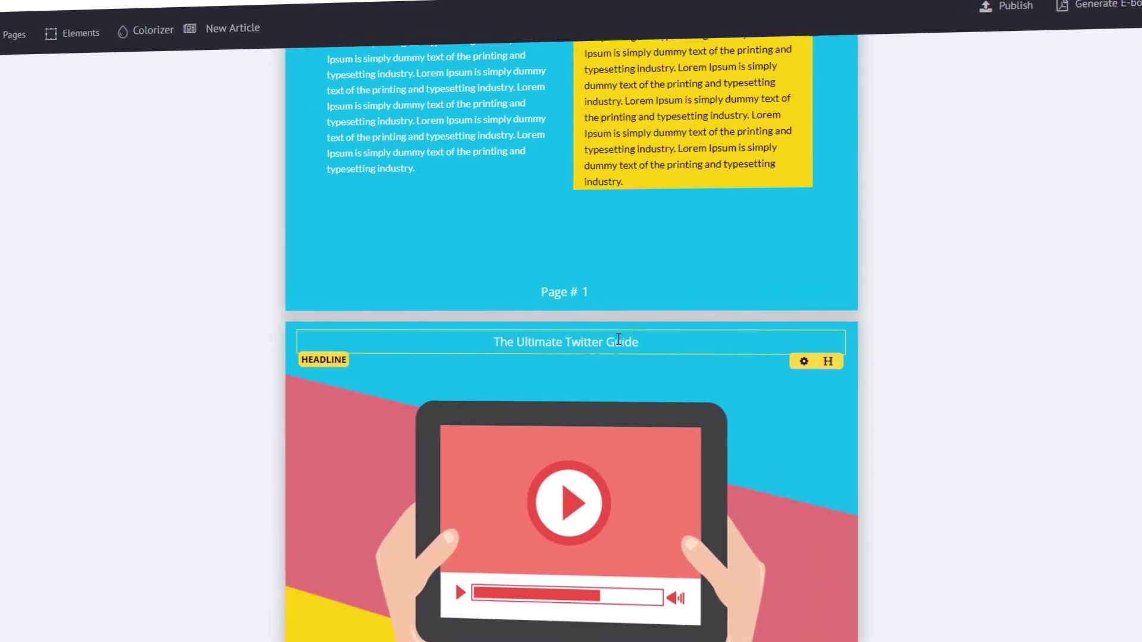
{"action": "scroll", "coordinate": [654, 524], "scroll_direction": "up", "scroll_amount": 15}
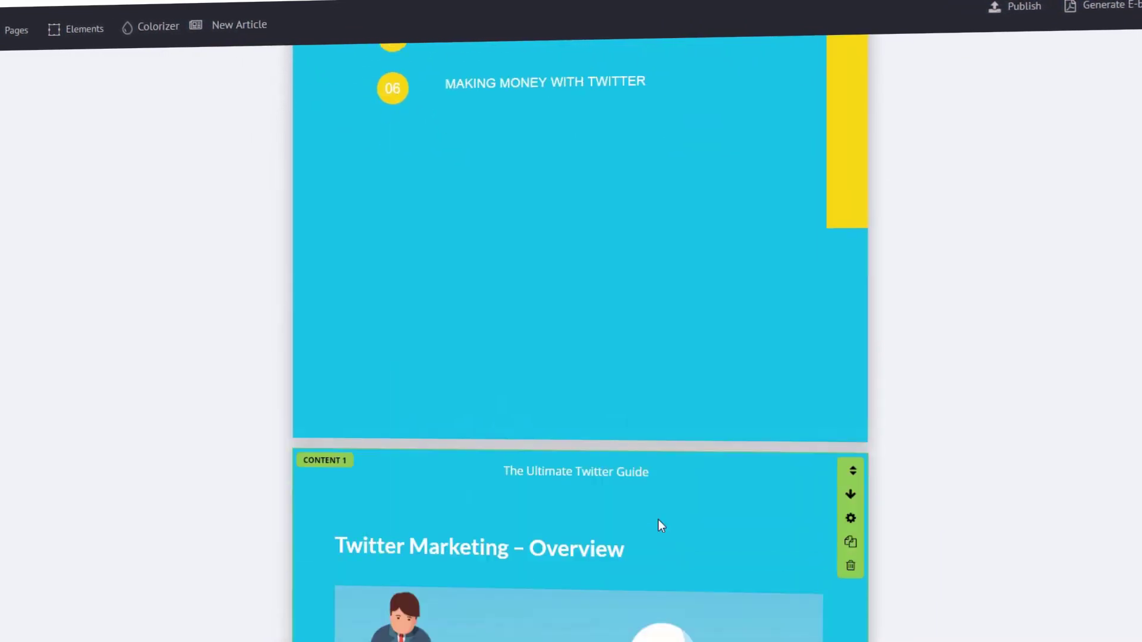
{"action": "scroll", "coordinate": [658, 527], "scroll_direction": "down", "scroll_amount": 3}
- Retitle the first chapter heading 'What Is Twitter'
{"action": "left_click", "coordinate": [522, 190]}
{"action": "key", "text": "BackSpace"}
{"action": "key", "text": "BackSpace"}
{"action": "key", "text": "BackSpace"}
{"action": "key", "text": "BackSpace"}
{"action": "key", "text": "BackSpace"}
{"action": "key", "text": "BackSpace"}
{"action": "key", "text": "BackSpace"}
{"action": "key", "text": "BackSpace"}
{"action": "key", "text": "BackSpace"}
{"action": "key", "text": "BackSpace"}
{"action": "key", "text": "BackSpace"}
{"action": "key", "text": "BackSpace"}
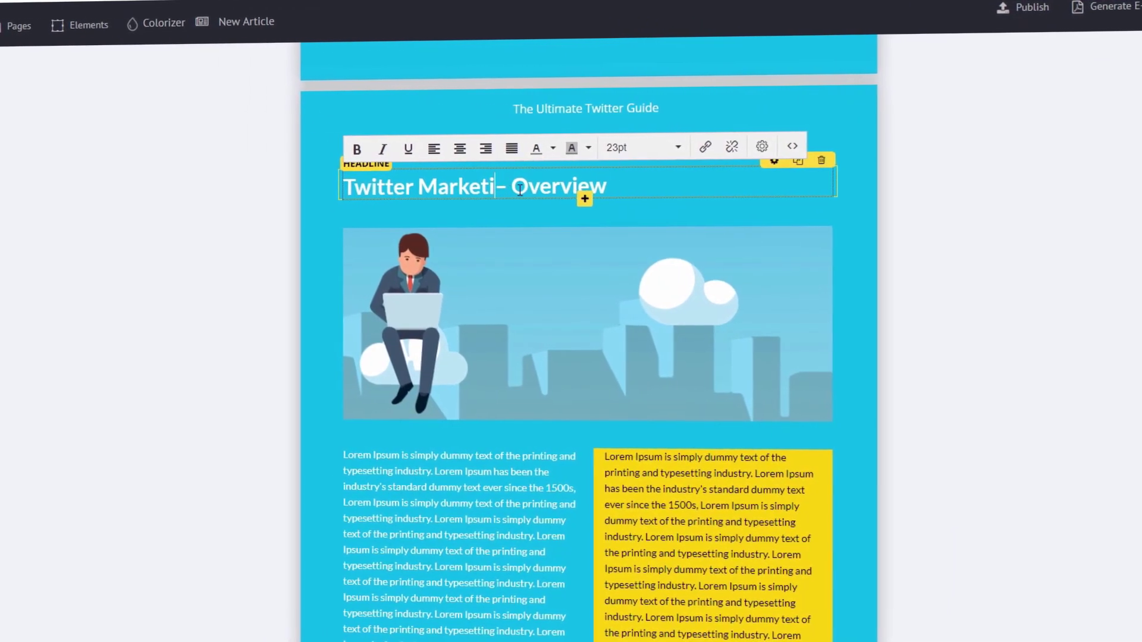
{"action": "key", "text": "BackSpace"}
{"action": "key", "text": "BackSpace"}
{"action": "key", "text": "BackSpace"}
{"action": "key", "text": "BackSpace"}
{"action": "key", "text": "BackSpace"}
{"action": "key", "text": "BackSpace"}
{"action": "type", "text": "What Is Tw"}
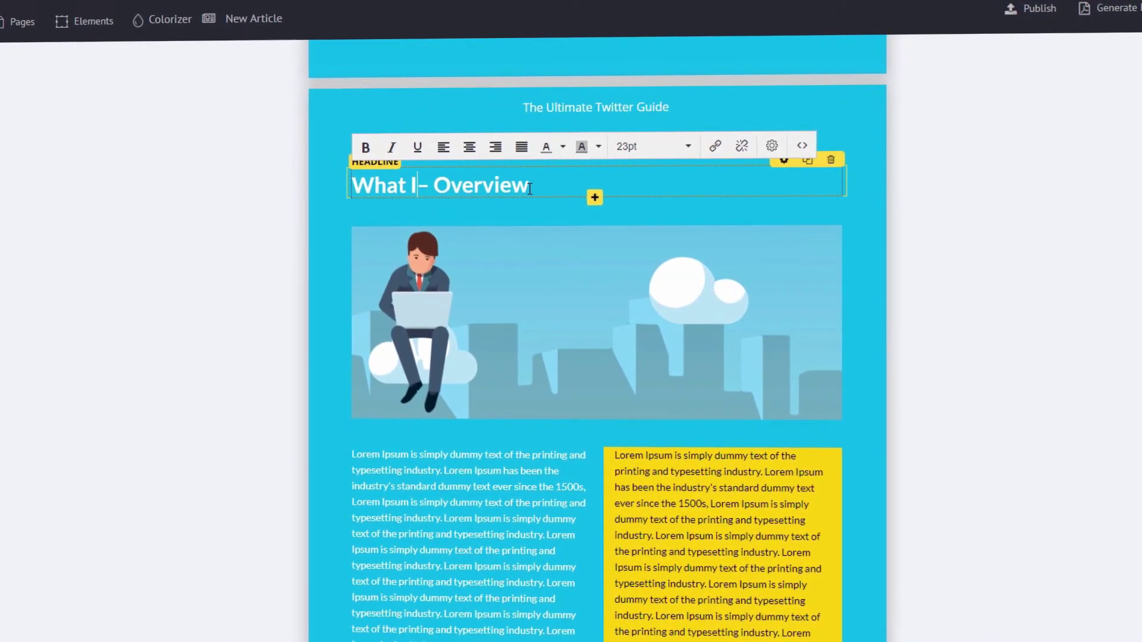
{"action": "type", "text": "itter"}
{"action": "left_click", "coordinate": [470, 505]}
{"action": "scroll", "coordinate": [464, 595], "scroll_direction": "down", "scroll_amount": 7}
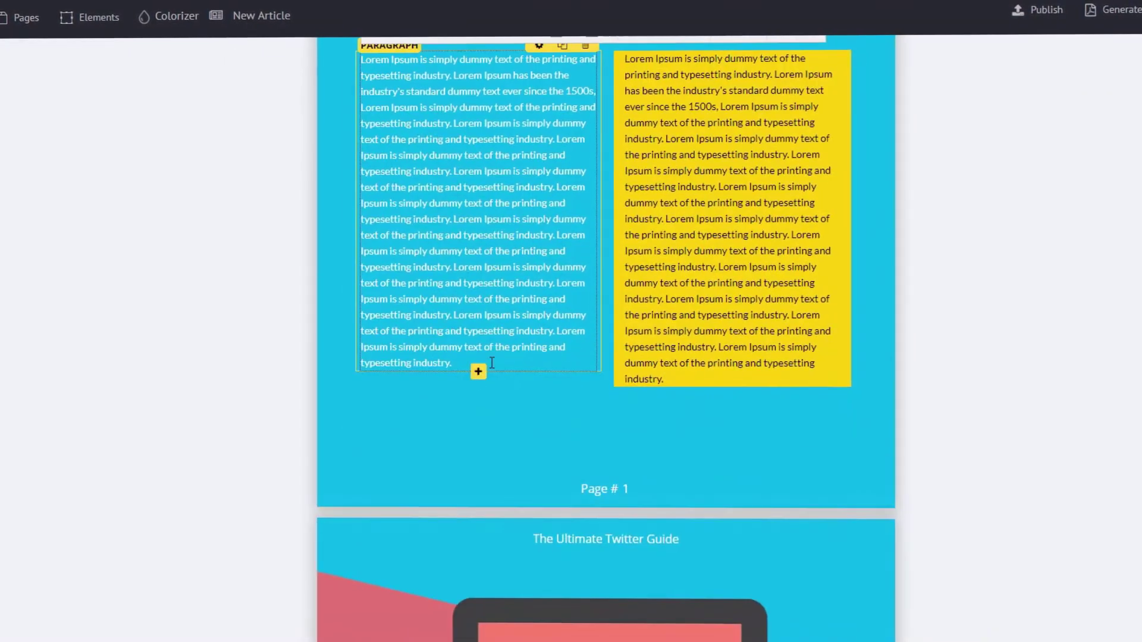
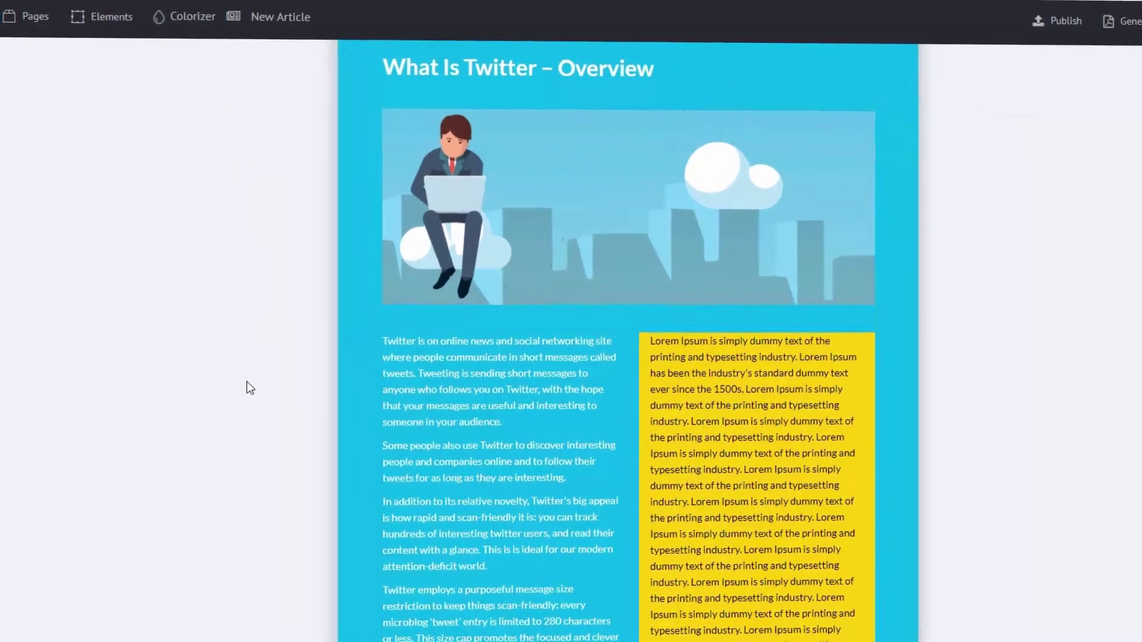
- Select the entire third Twitter paragraph in the left text column for formatting
{"action": "scroll", "coordinate": [547, 471], "scroll_direction": "down", "scroll_amount": 2}
{"action": "triple_click", "coordinate": [494, 394]}
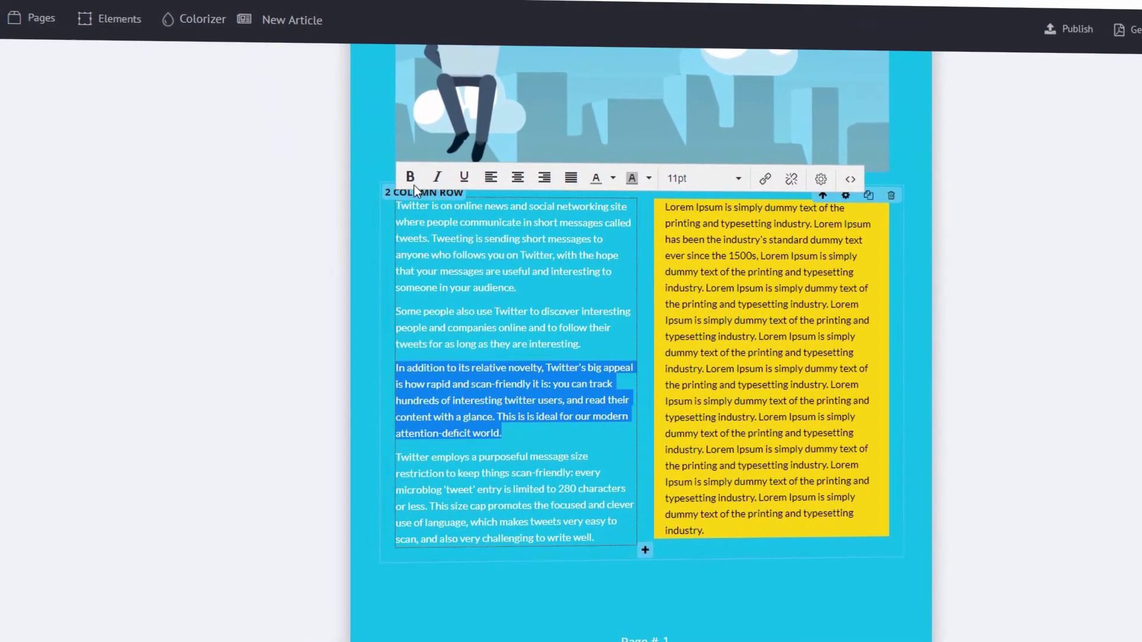